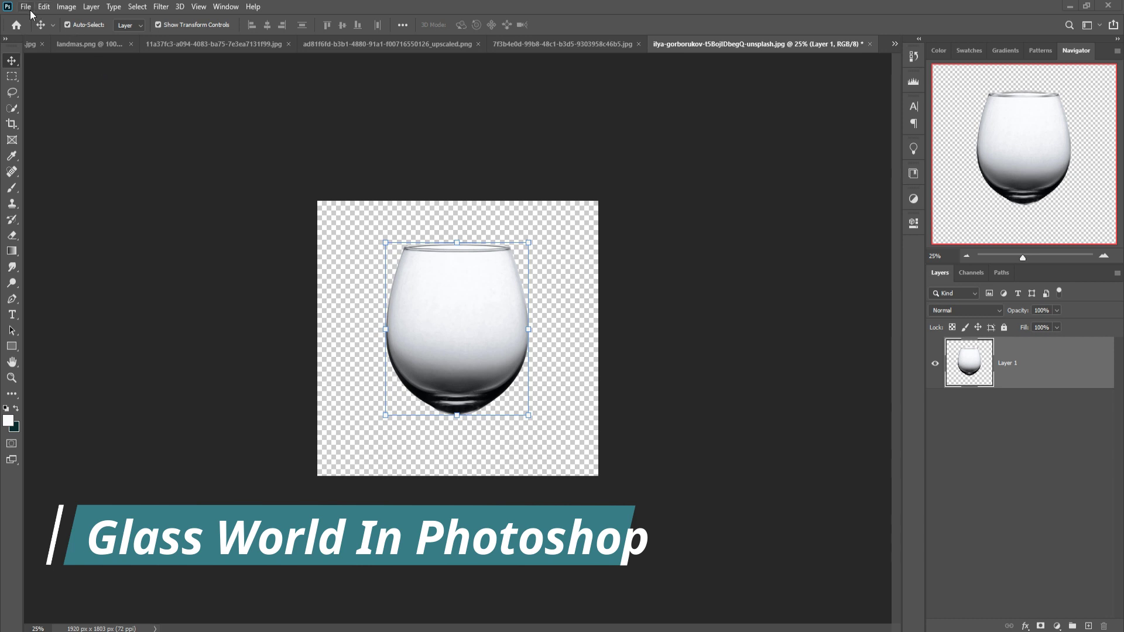
Step: Create a new blank white 1920×1080 document
click(26, 6)
click(35, 19)
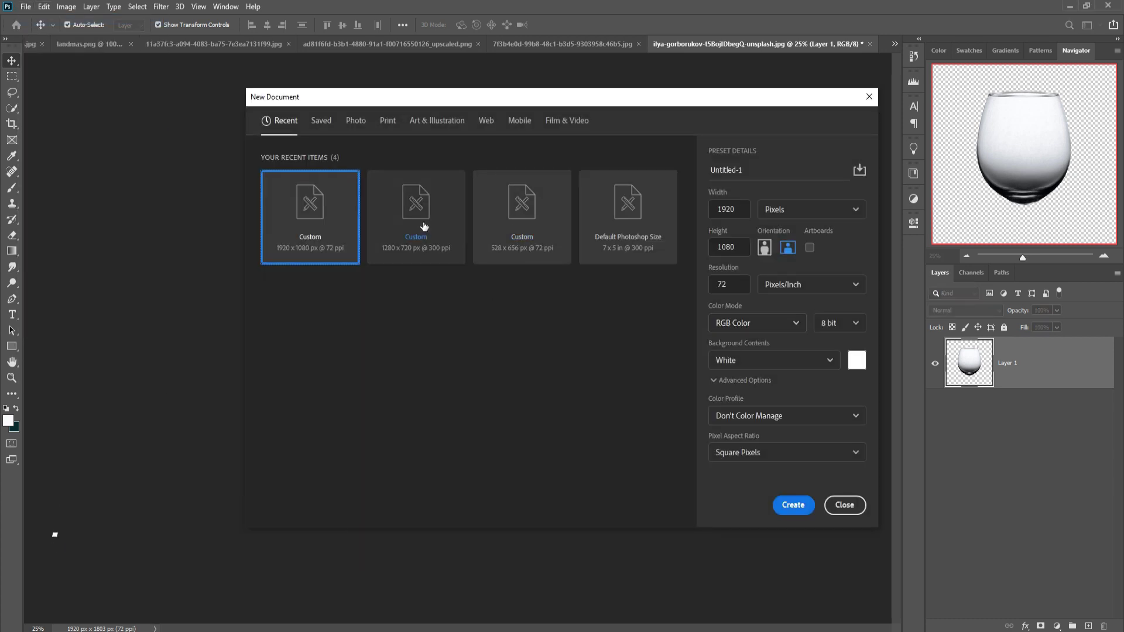
click(794, 506)
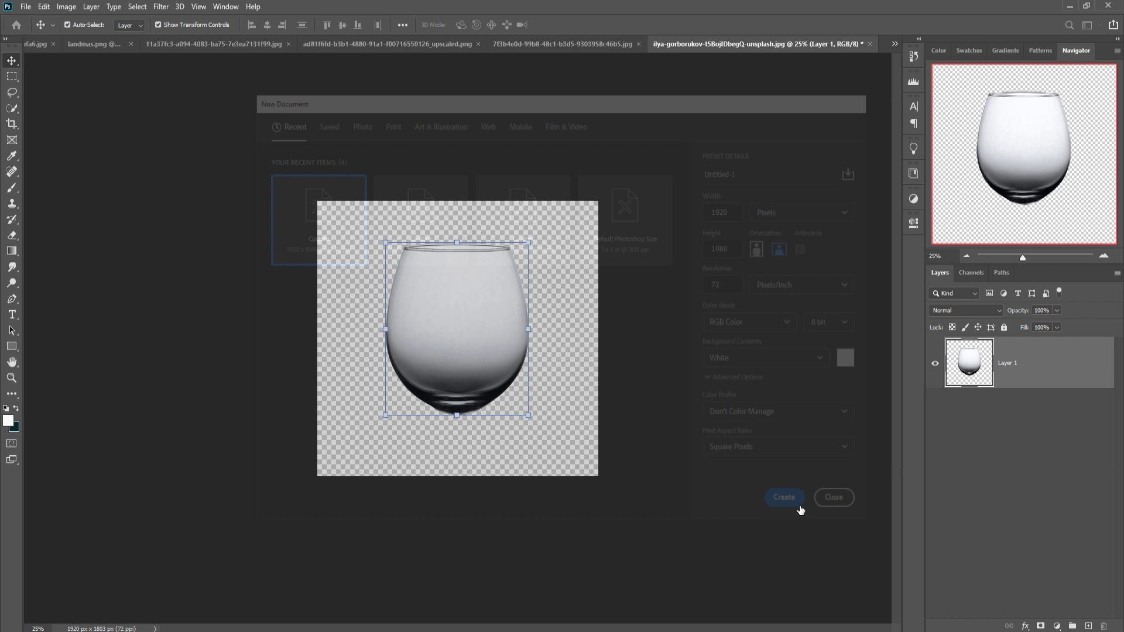
Step: Crop the canvas evenly from both sides to about 1035 px wide
click(12, 124)
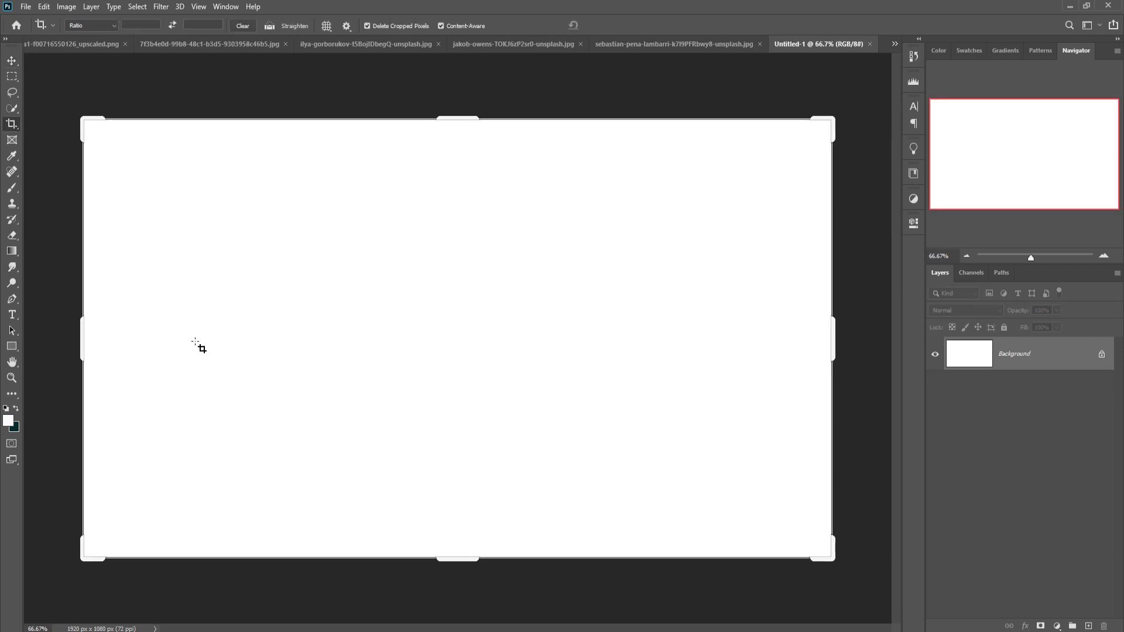
drag(89, 343, 262, 342)
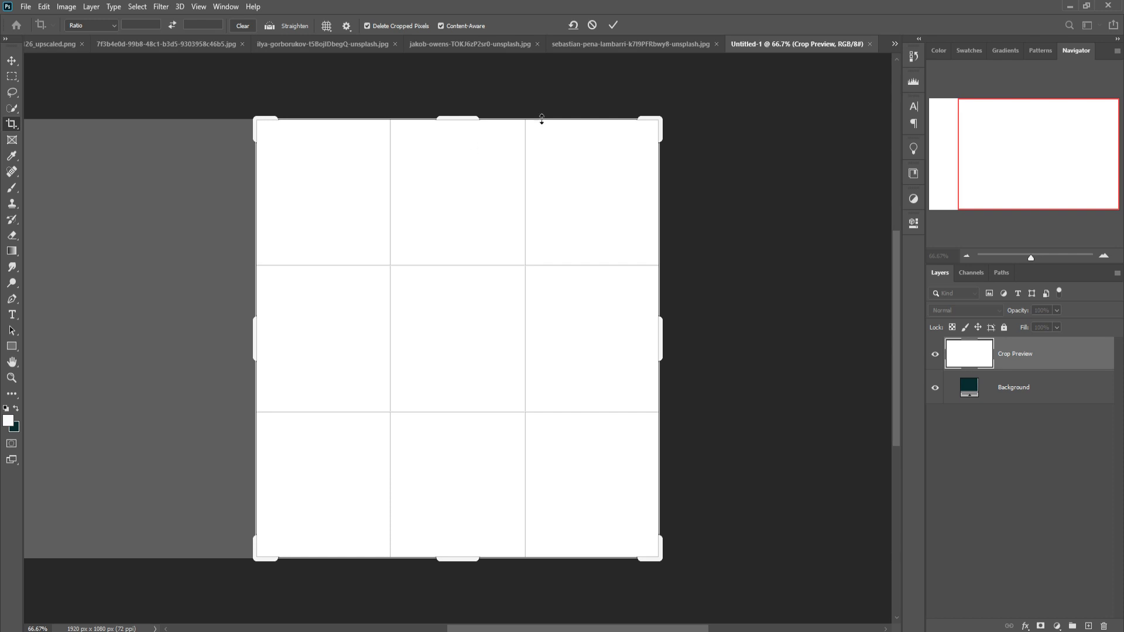
click(615, 25)
Step: Look through the open photos and float the blurred desert photo in its own window
click(896, 44)
click(937, 48)
click(895, 44)
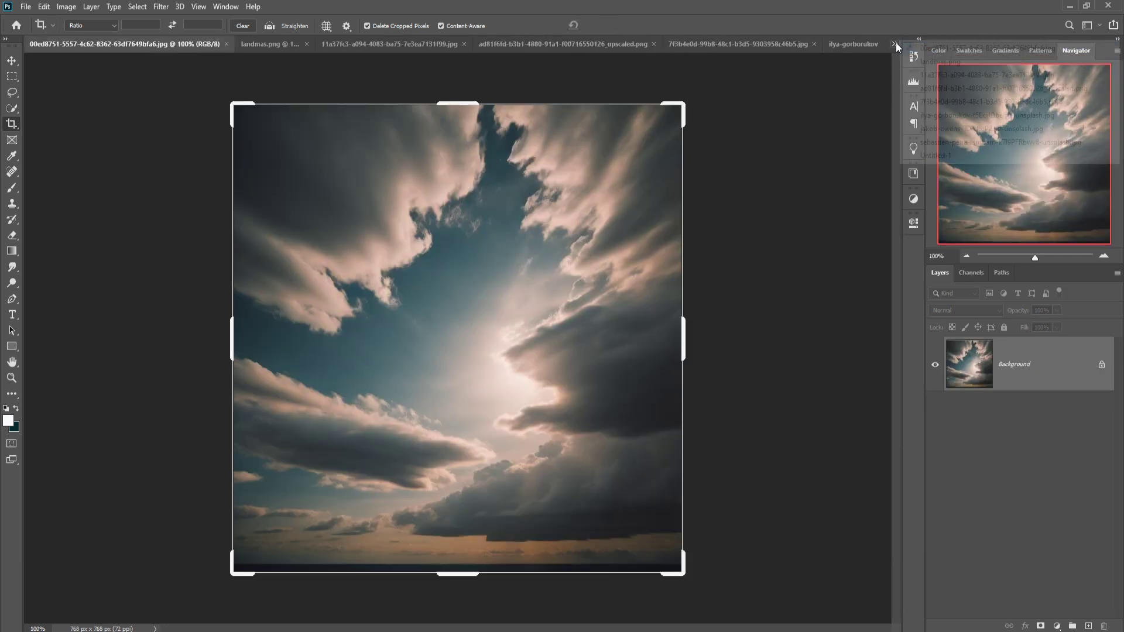
click(937, 75)
click(895, 44)
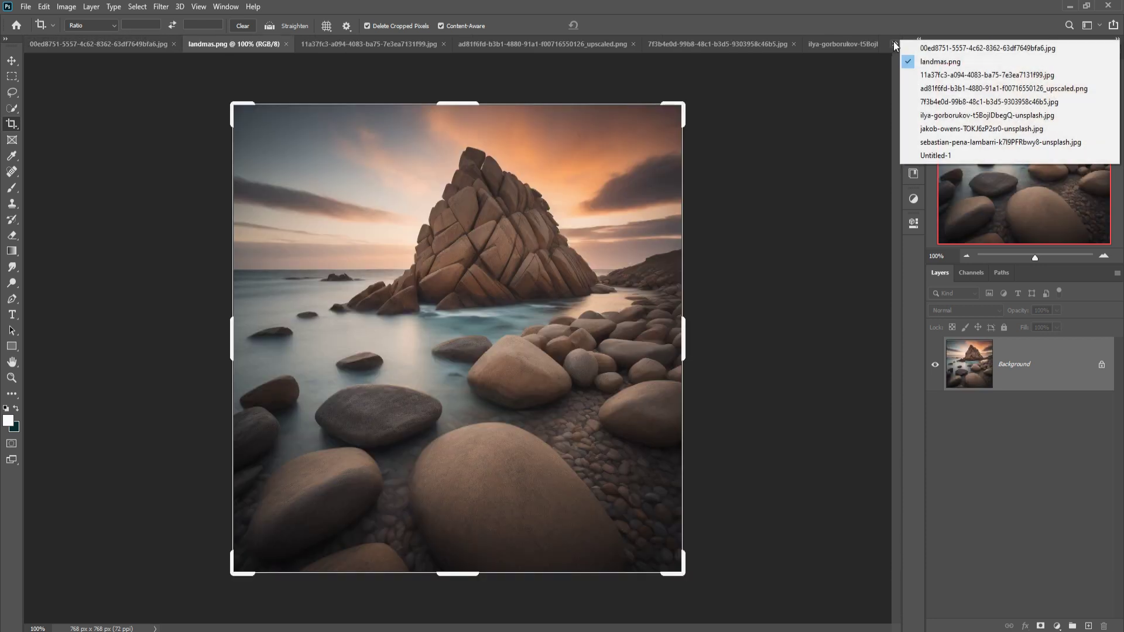
click(936, 75)
click(894, 46)
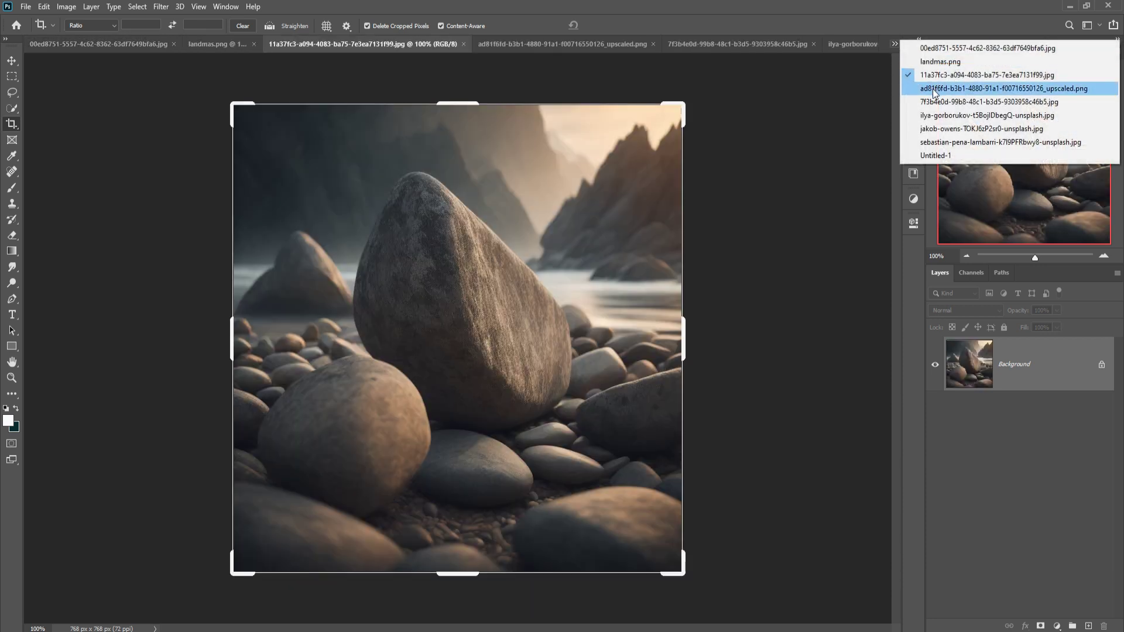
click(933, 89)
click(895, 44)
click(936, 103)
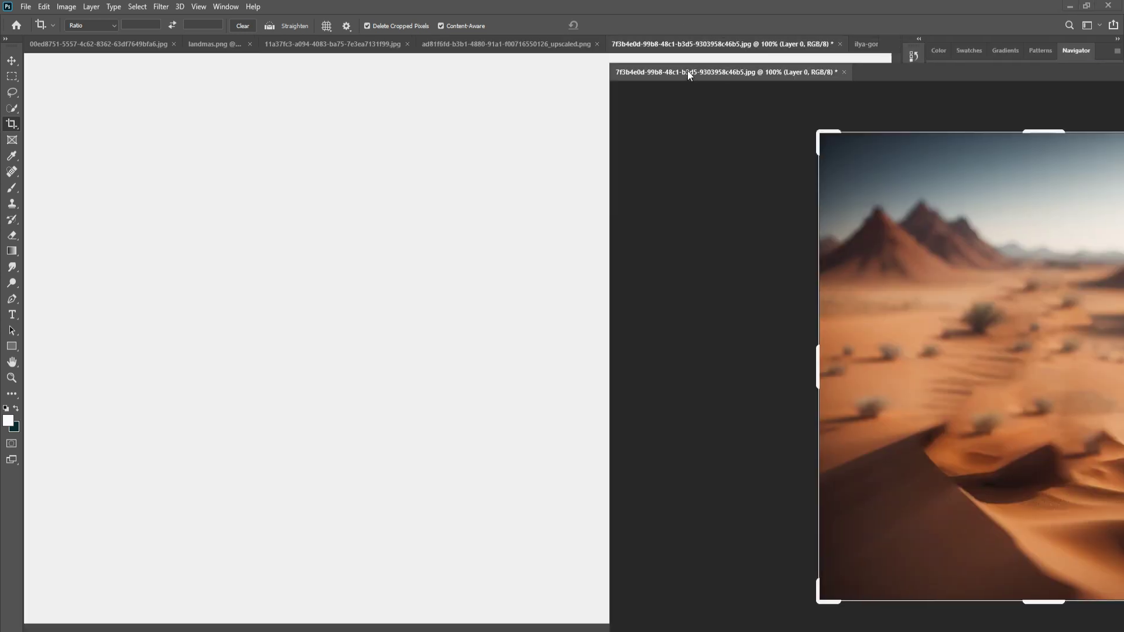
drag(683, 46, 686, 73)
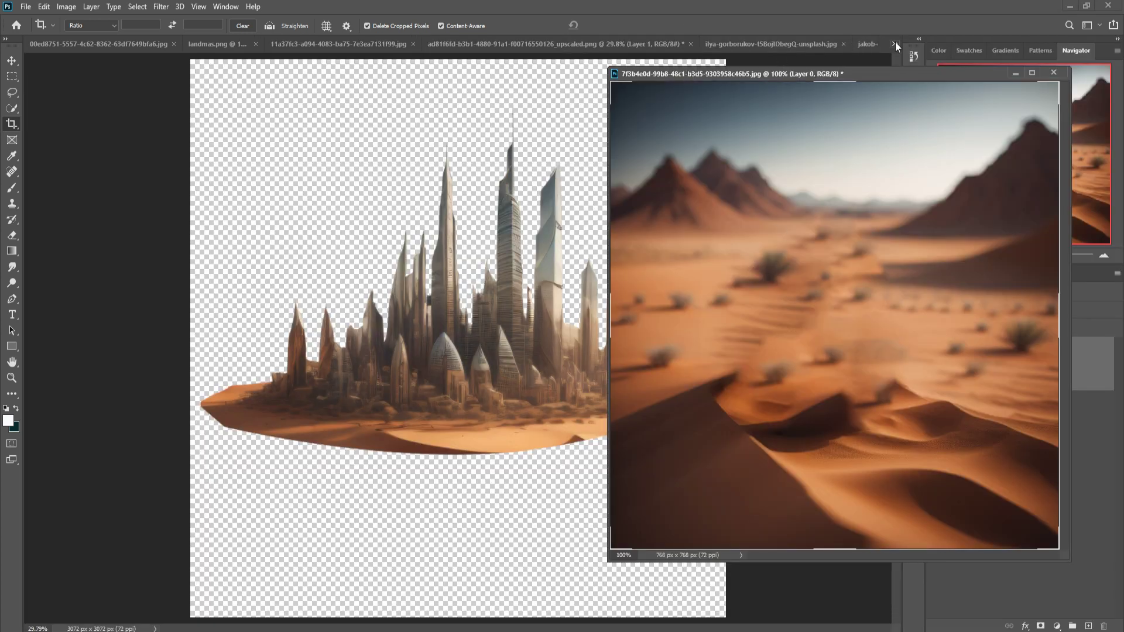
Step: Drag the desert photo into Untitled-1 with the Move tool
click(895, 44)
click(937, 142)
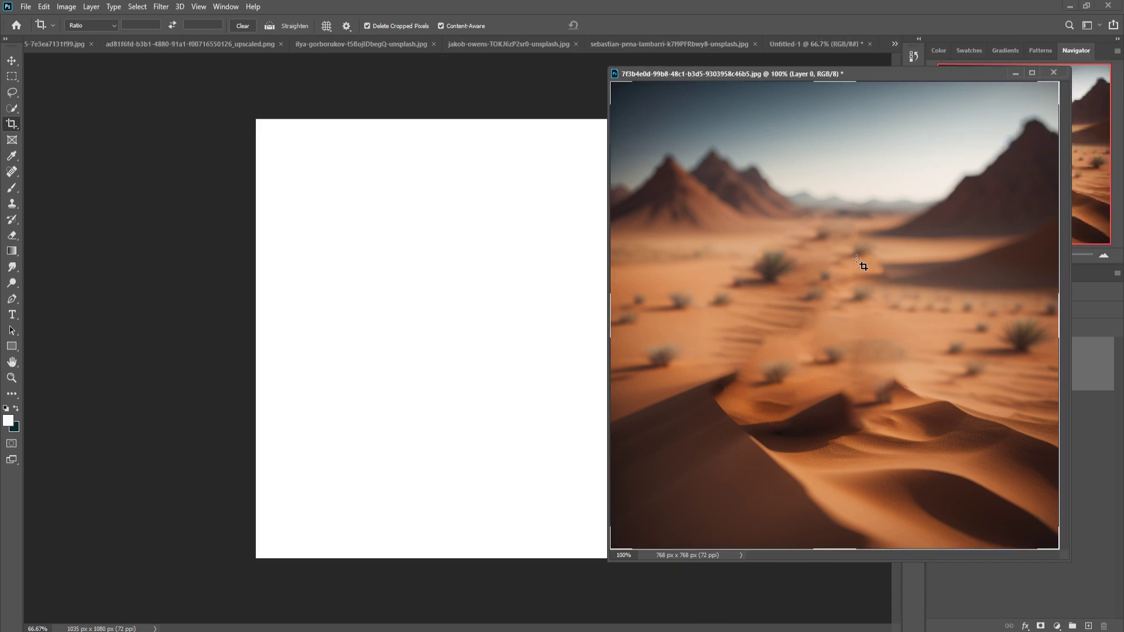
click(11, 60)
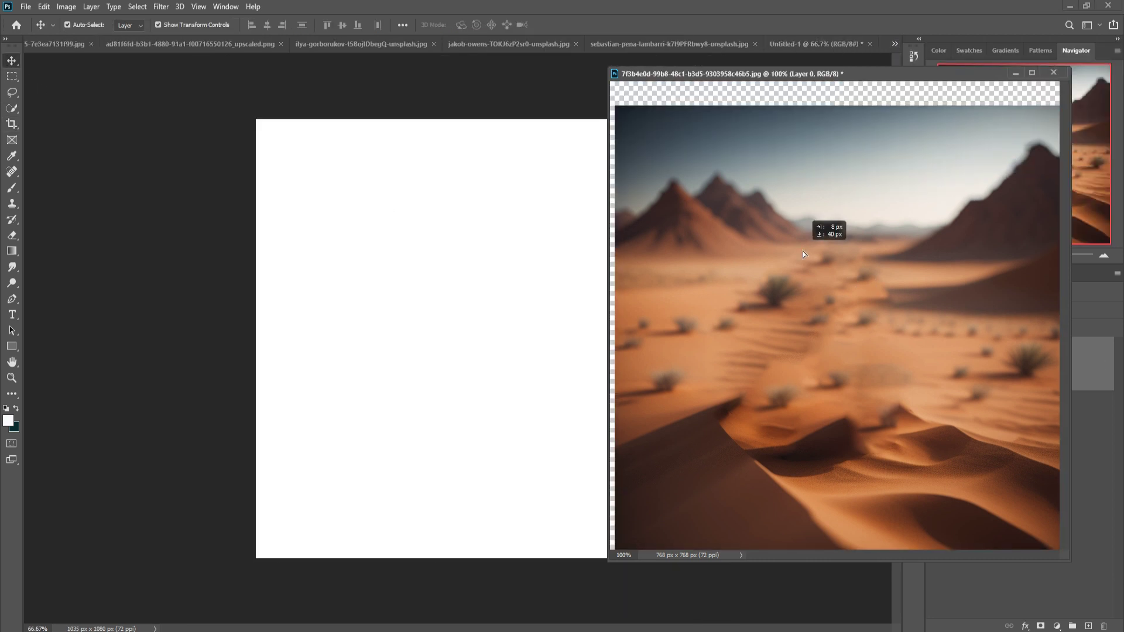
drag(799, 230, 433, 258)
Step: Resize the desert layer to the canvas width, sitting lower with a blank band above
click(1012, 75)
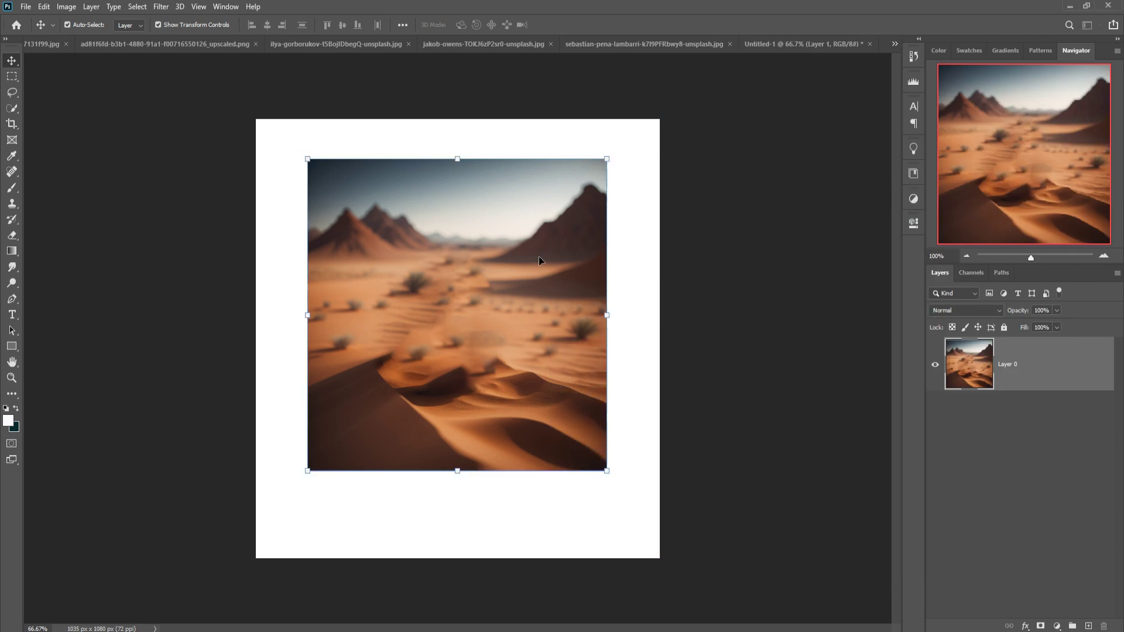
drag(538, 255, 487, 216)
drag(567, 438, 664, 551)
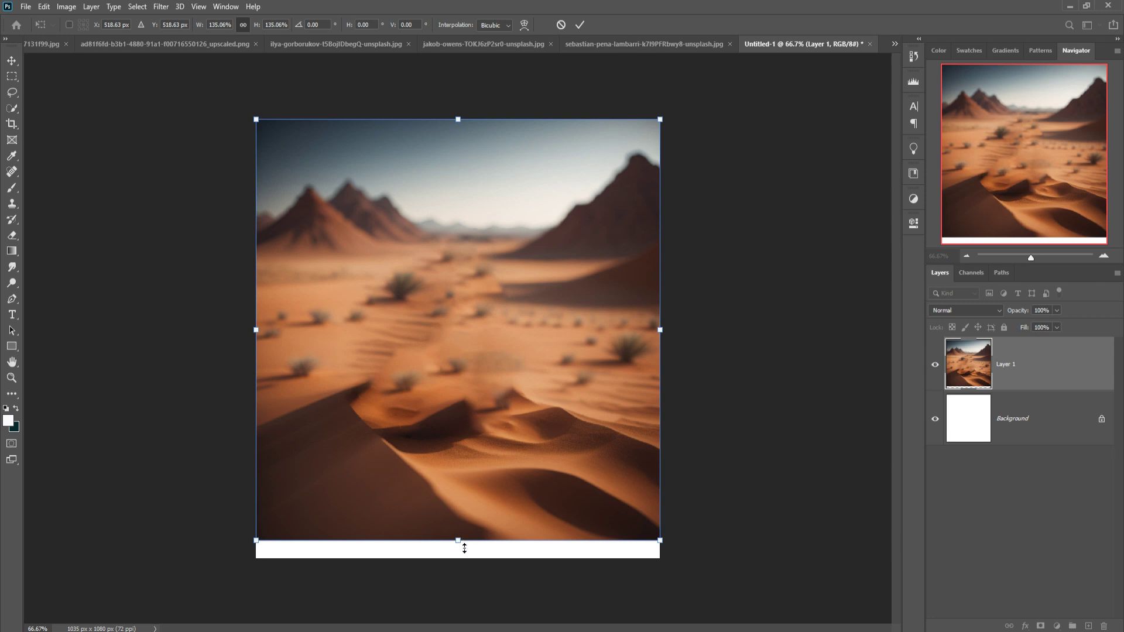
drag(465, 549, 464, 566)
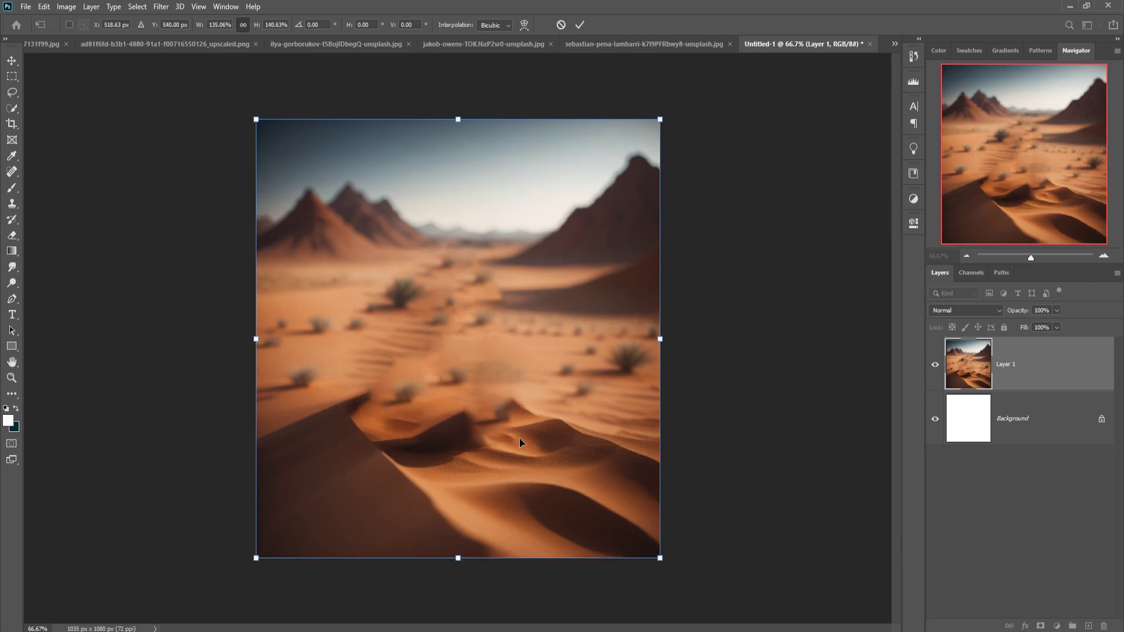
click(580, 25)
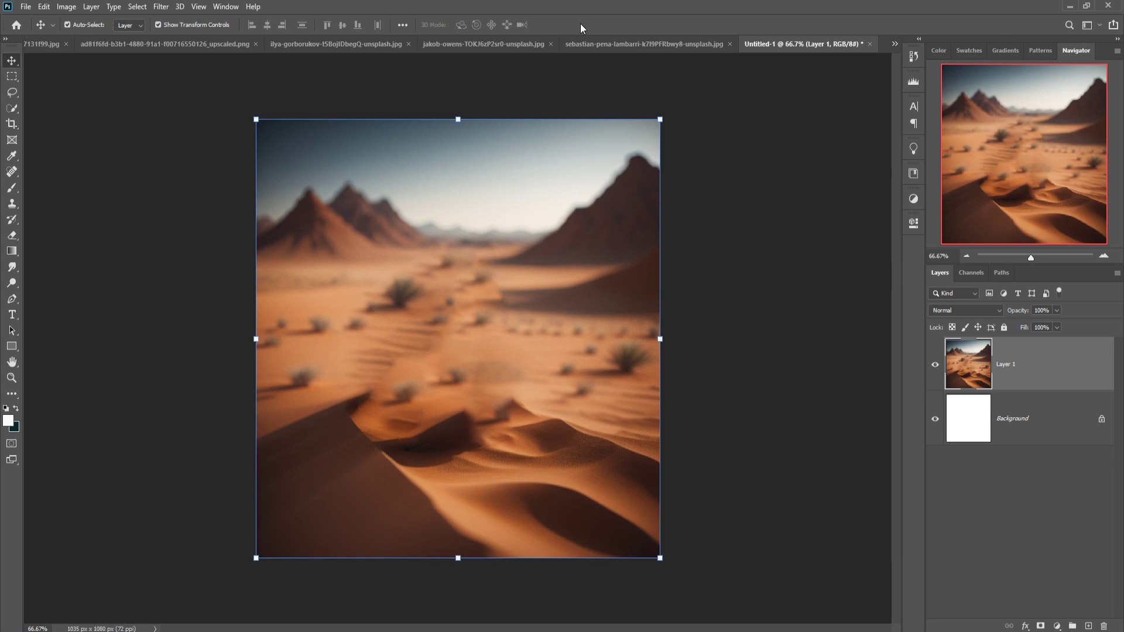
drag(466, 564, 463, 609)
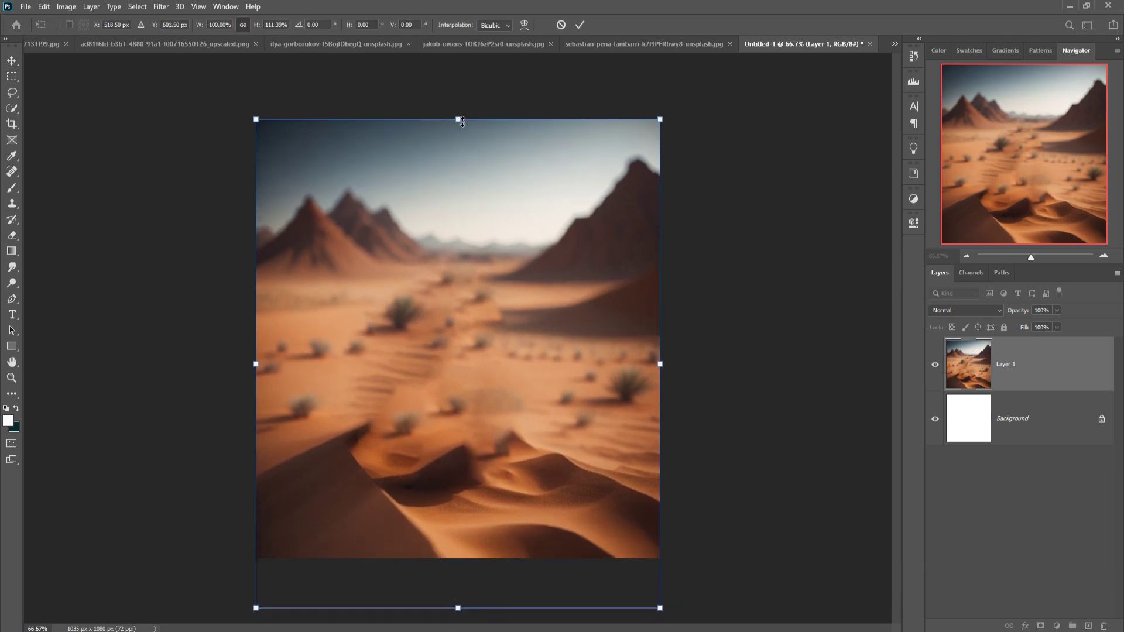
drag(463, 122, 451, 227)
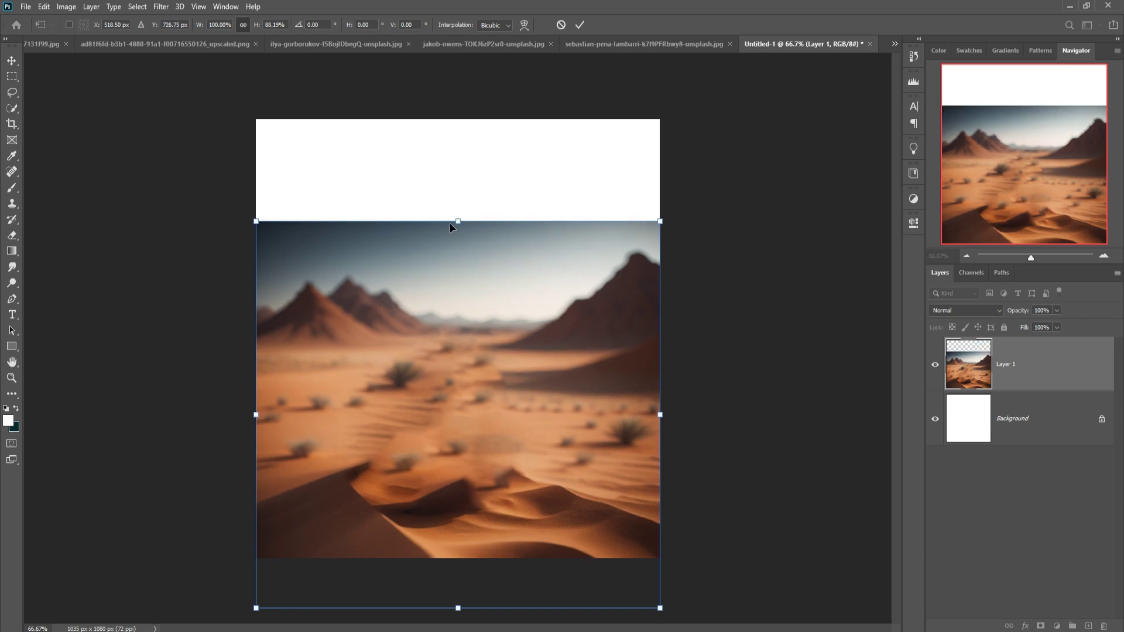
click(580, 26)
Step: Select the white top strip and fill it using Content-Aware Fill
click(13, 76)
drag(253, 100, 747, 227)
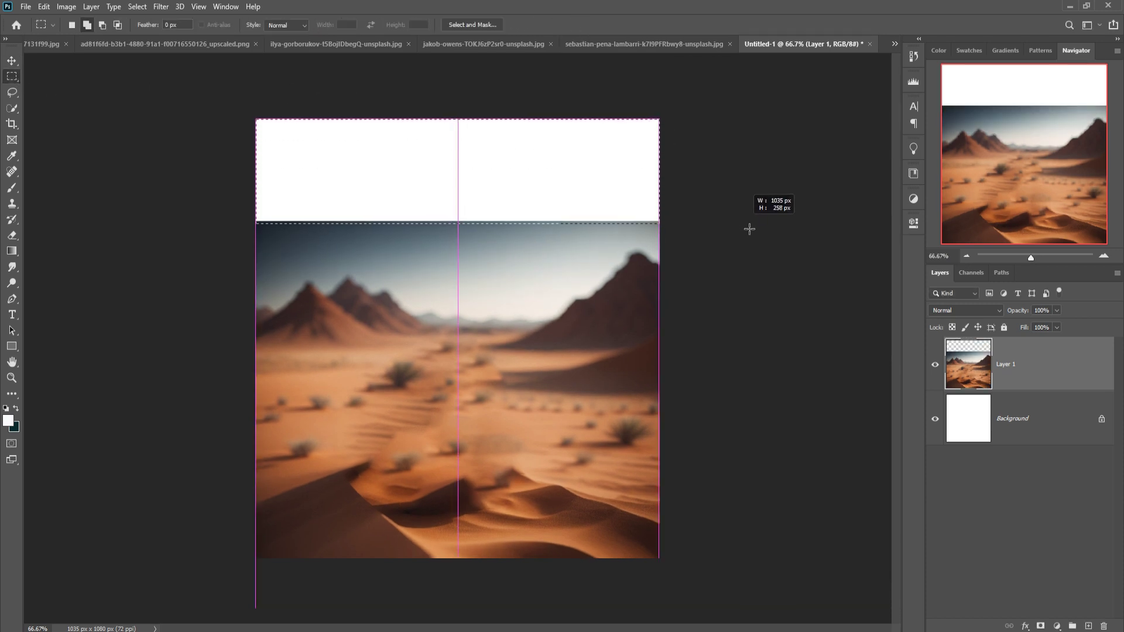
click(44, 6)
click(75, 197)
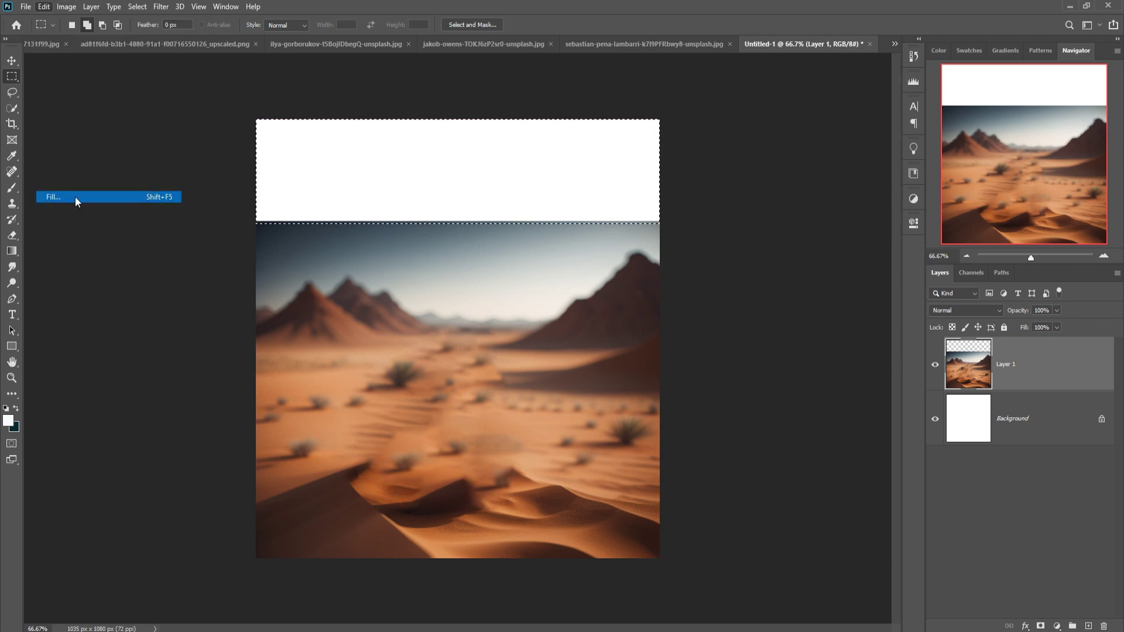
click(637, 172)
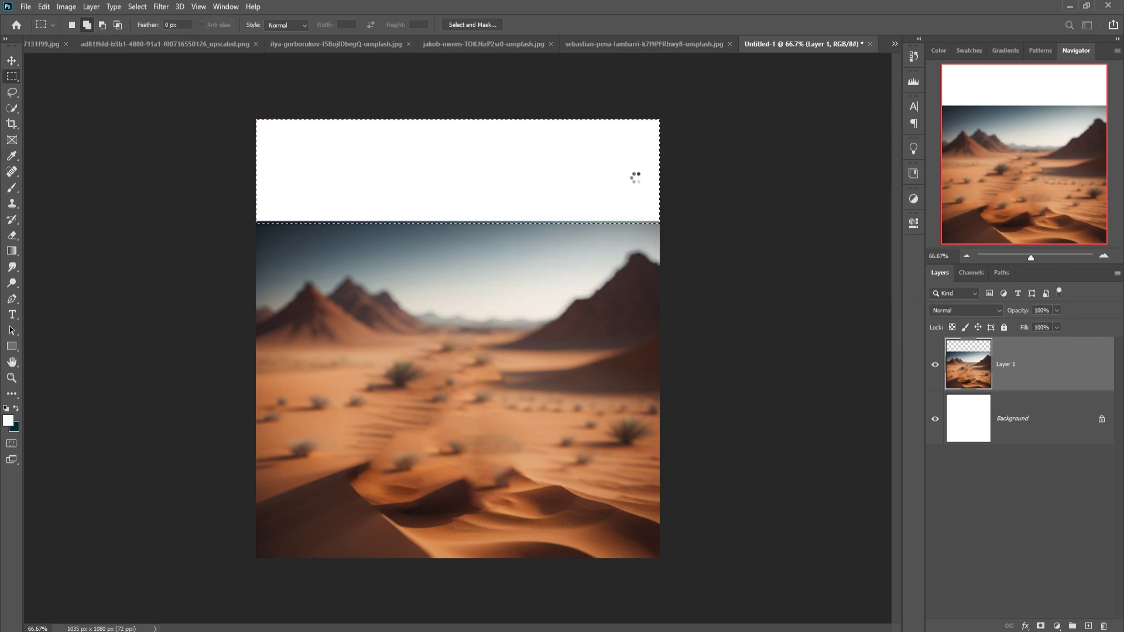
Step: Float the glass image and drag it into the desert composite
click(170, 46)
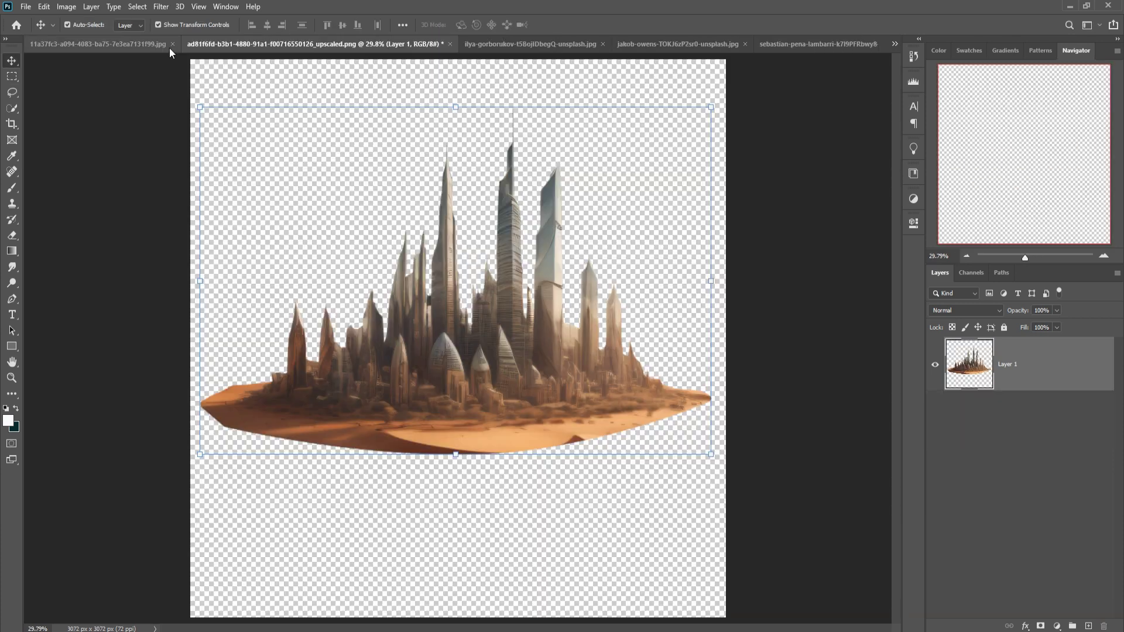
drag(509, 41, 503, 86)
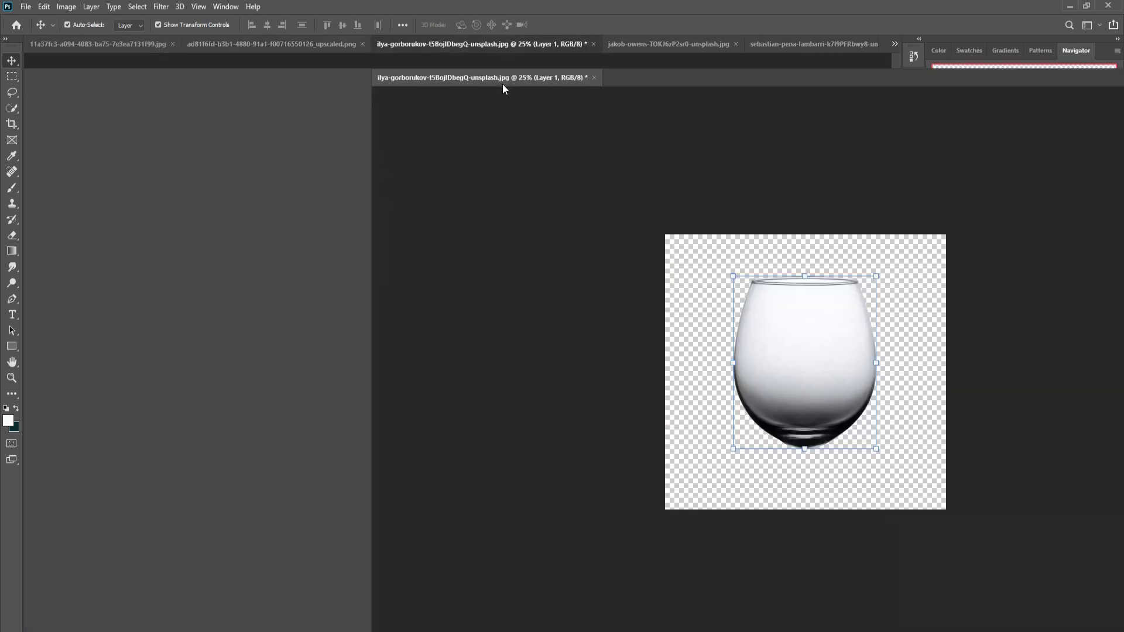
click(896, 44)
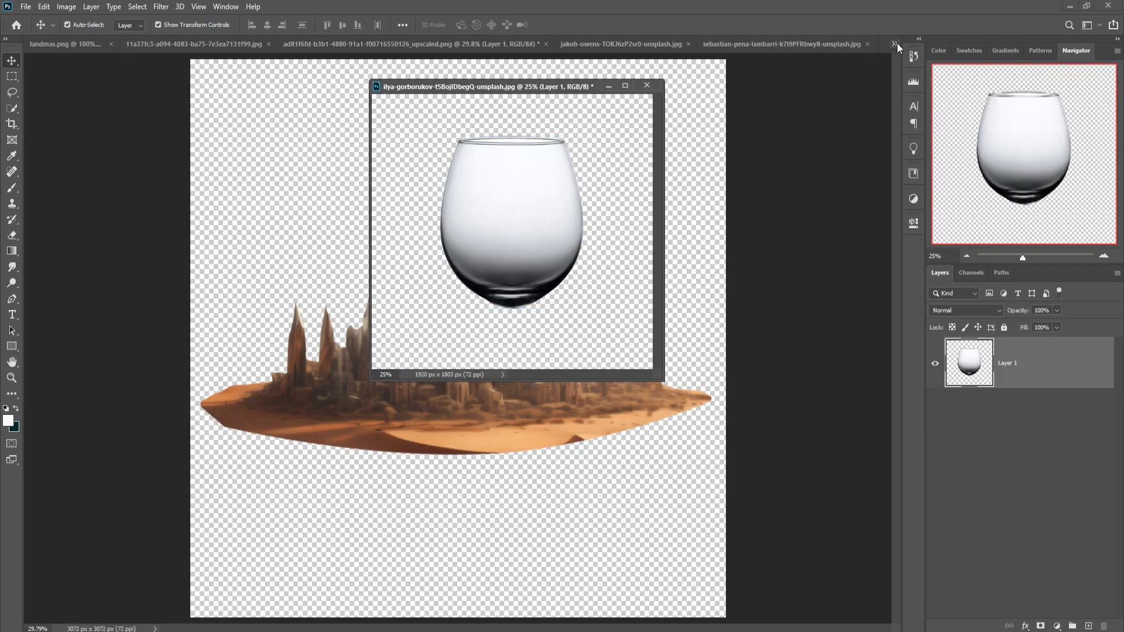
click(935, 129)
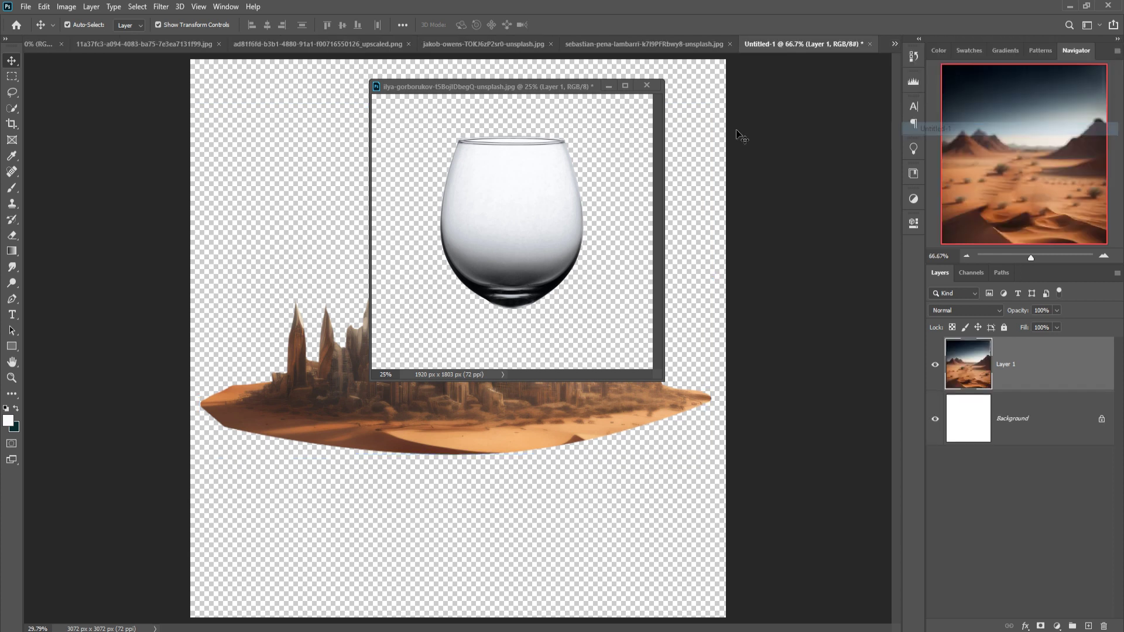
drag(524, 85, 743, 100)
drag(729, 221, 403, 342)
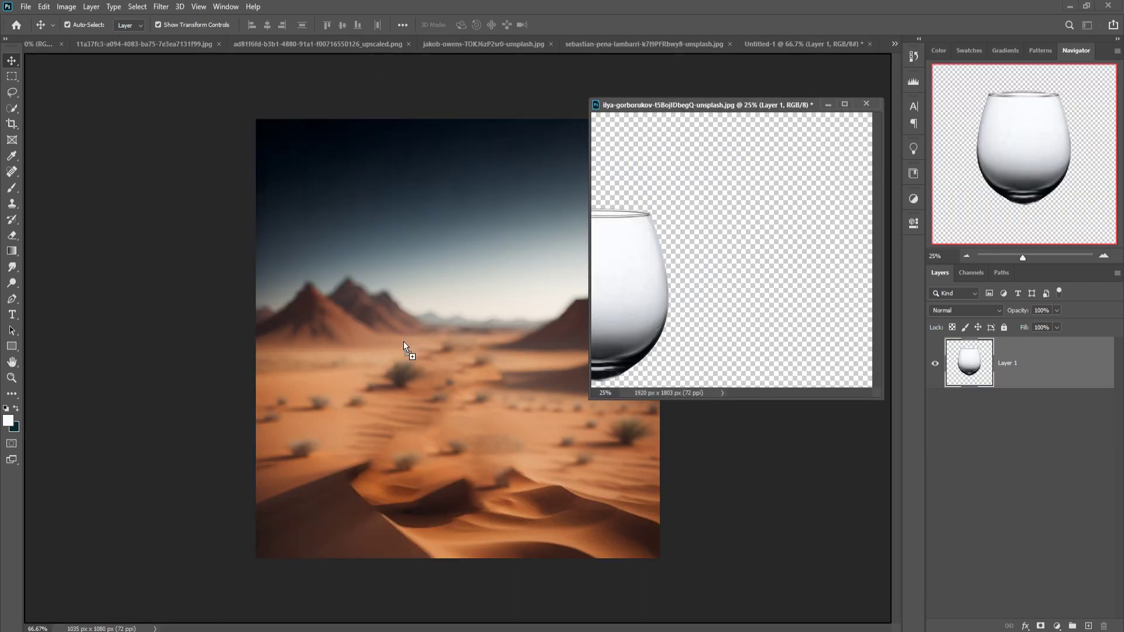
Step: Scale the glass to about 66%, centre it on the dunes, and add a layer mask
click(451, 213)
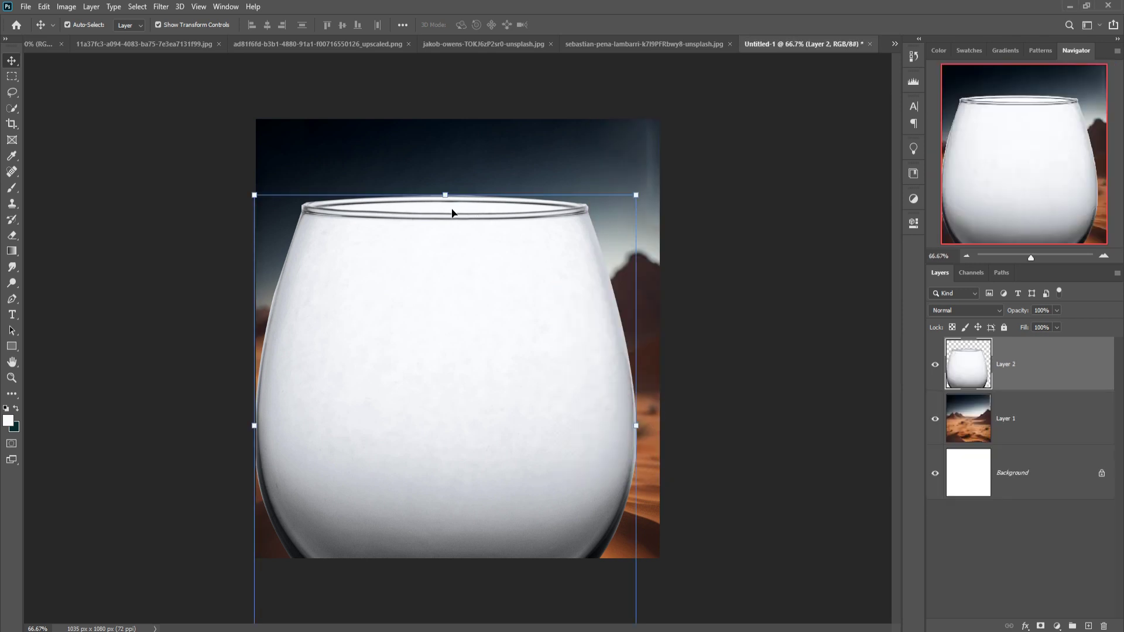
key(ctrl+t)
drag(456, 199, 456, 331)
drag(451, 414, 458, 270)
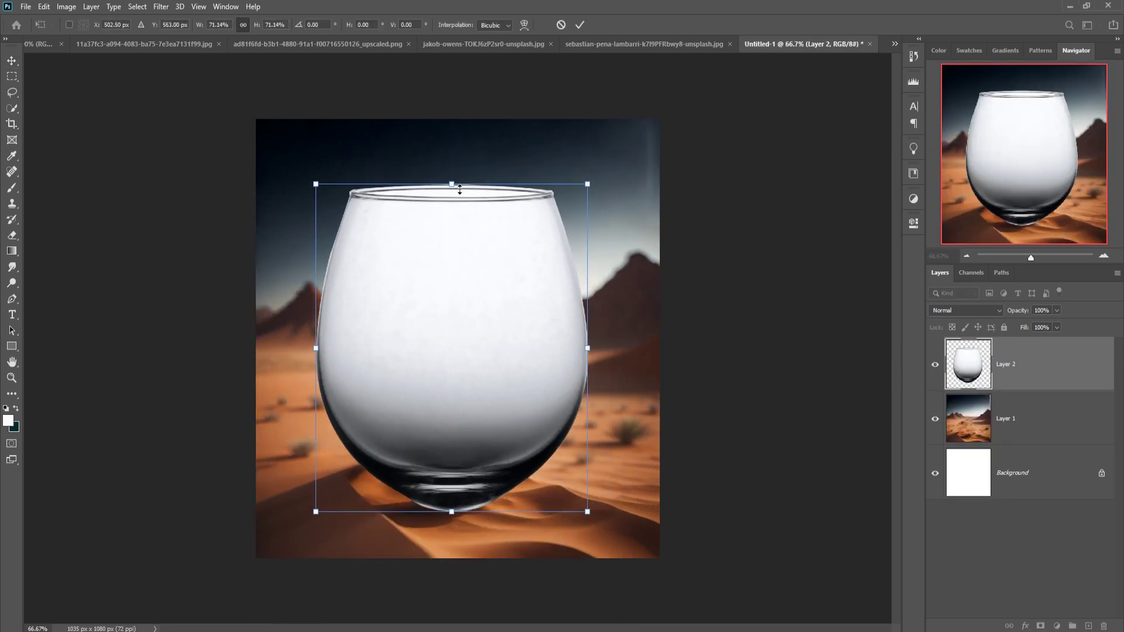
drag(460, 190, 460, 213)
drag(447, 394, 441, 393)
click(580, 25)
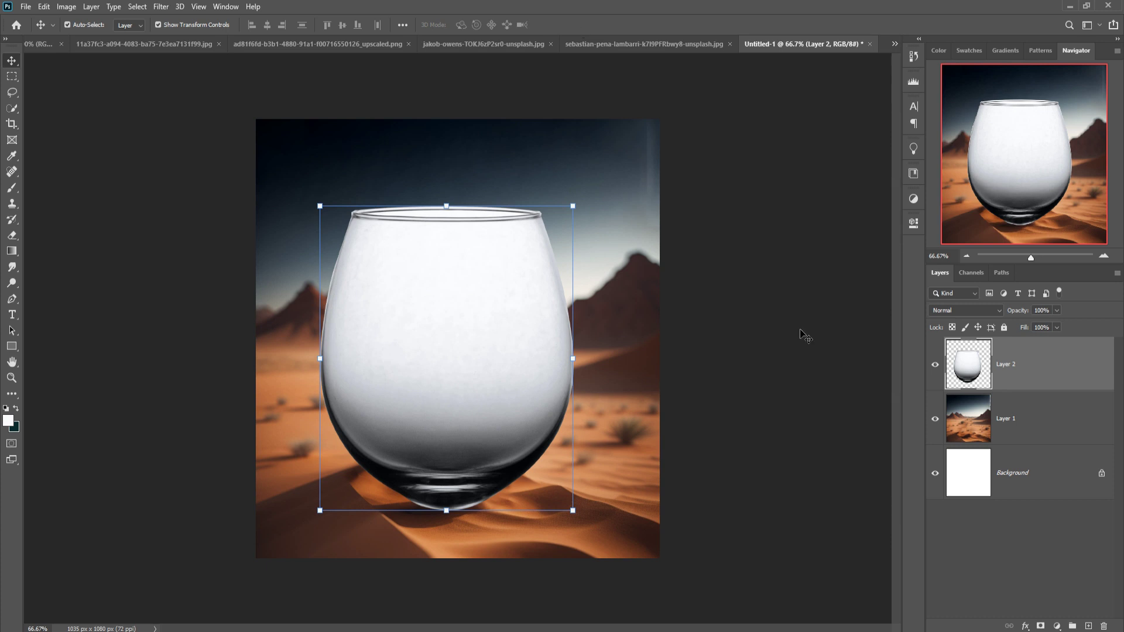
click(1042, 626)
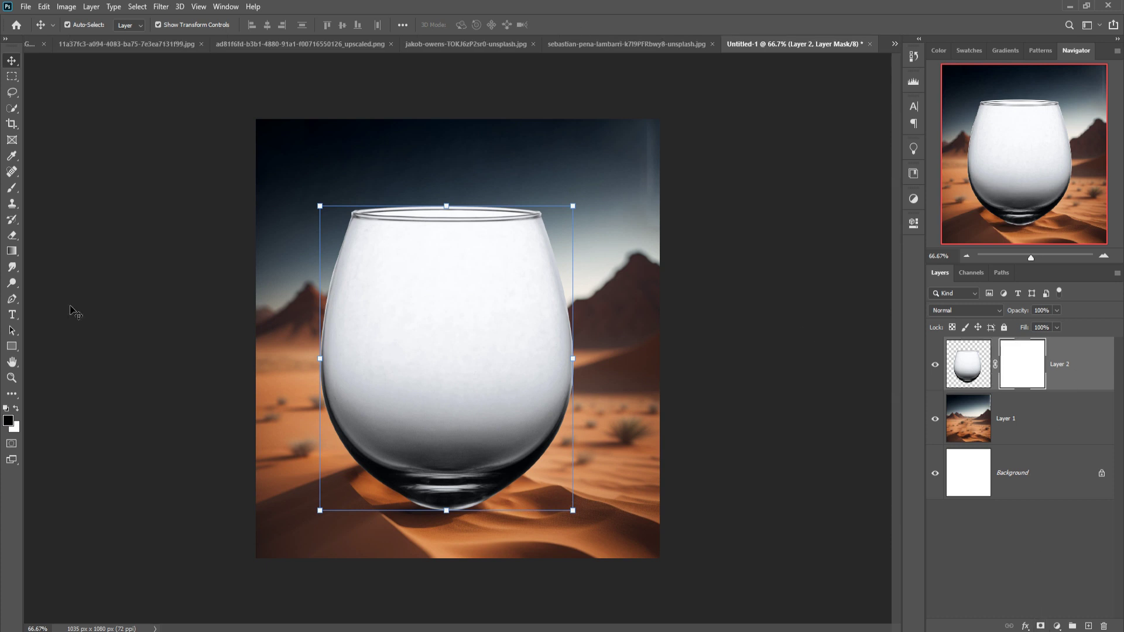
Step: Paint the glass mask with a small, low-opacity black brush to reveal desert in the bowl
click(11, 188)
key(bracketleft)
key(bracketleft)
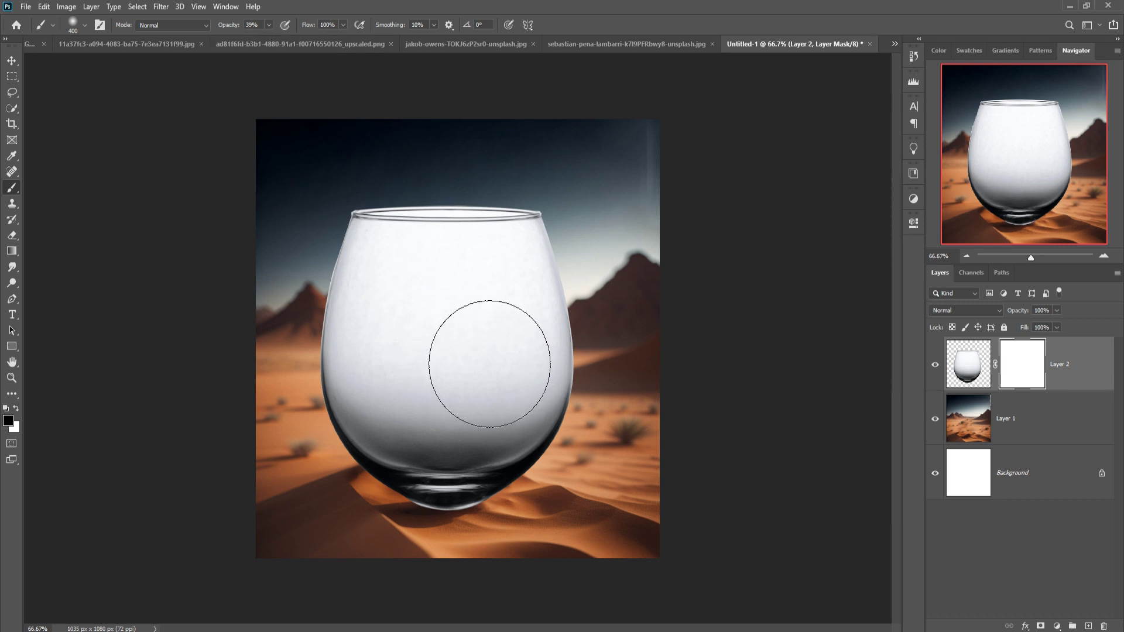
drag(413, 292, 428, 305)
key(bracketleft)
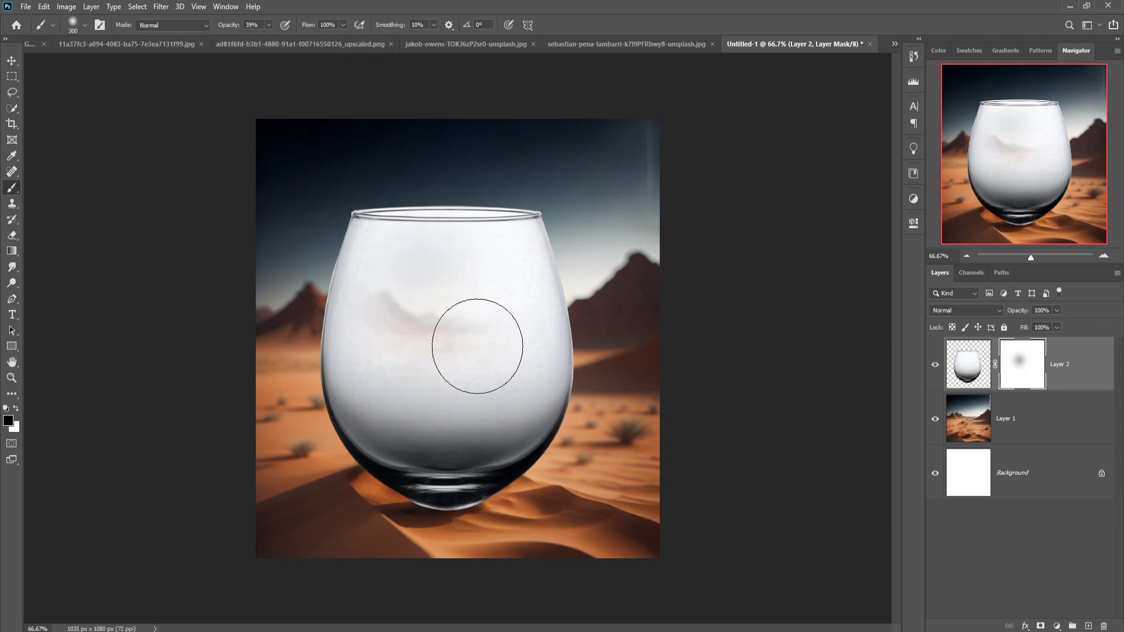
click(268, 26)
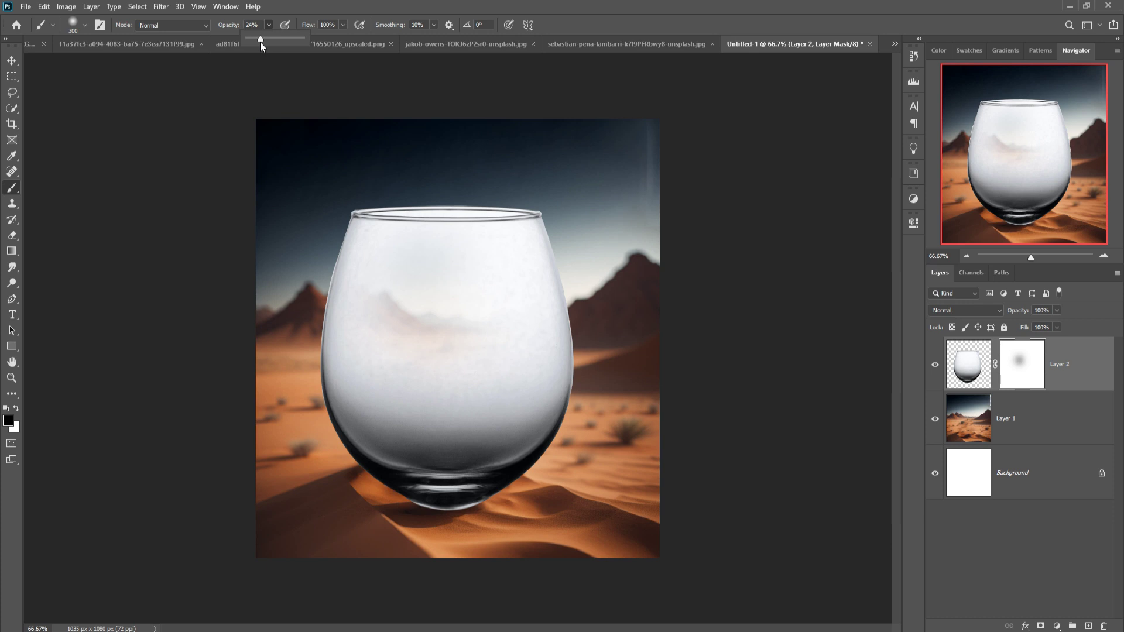
mouse_move(445, 363)
mouse_down()
mouse_move(451, 414)
mouse_move(465, 419)
mouse_move(427, 359)
mouse_move(418, 392)
mouse_move(432, 359)
mouse_move(479, 377)
mouse_move(529, 322)
mouse_move(553, 367)
mouse_move(547, 321)
mouse_move(515, 427)
mouse_move(477, 431)
mouse_move(559, 463)
mouse_move(530, 410)
mouse_move(444, 451)
mouse_move(469, 491)
mouse_move(485, 413)
mouse_move(510, 424)
mouse_move(466, 427)
mouse_up()
Step: Fade the lower glass, right edge and area over the left mountains
key(bracketleft)
key(bracketleft)
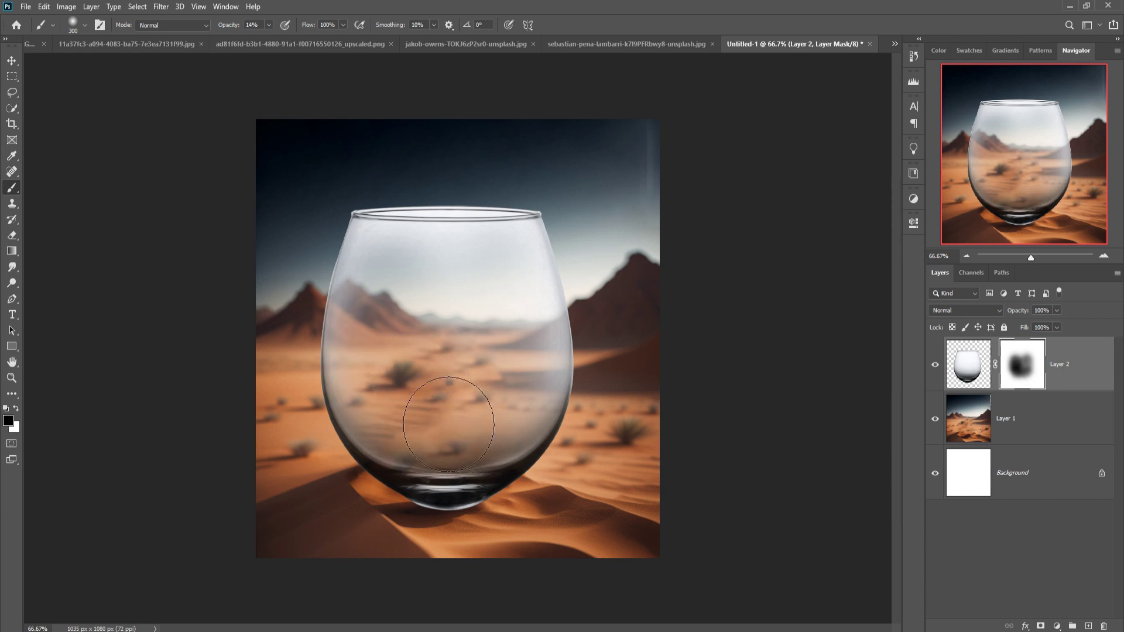
mouse_move(399, 391)
mouse_down()
mouse_move(371, 371)
mouse_move(390, 306)
mouse_up()
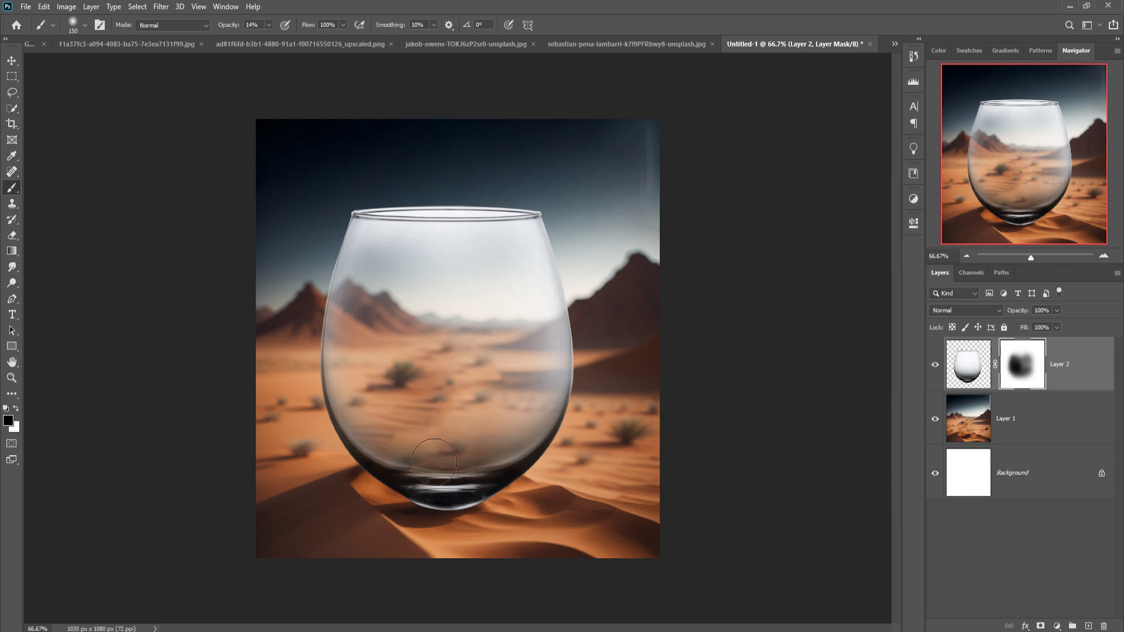
mouse_move(524, 452)
mouse_down()
mouse_move(553, 399)
mouse_move(531, 351)
mouse_move(547, 321)
mouse_move(569, 385)
mouse_move(554, 418)
mouse_up()
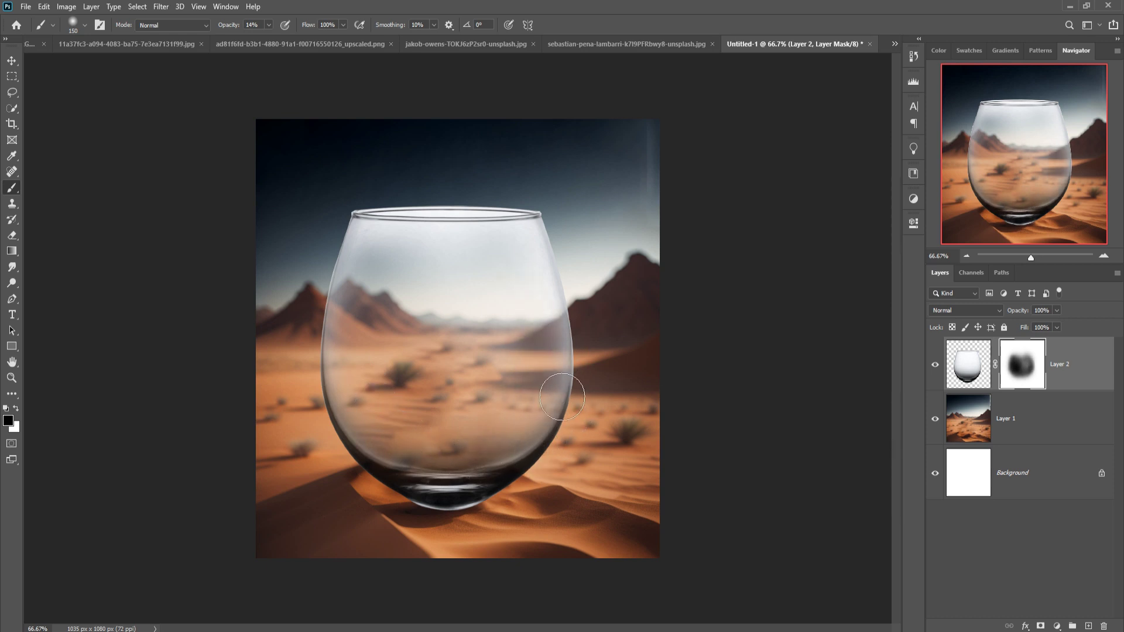
mouse_move(414, 266)
mouse_down()
mouse_move(394, 274)
mouse_move(402, 292)
mouse_move(499, 291)
mouse_up()
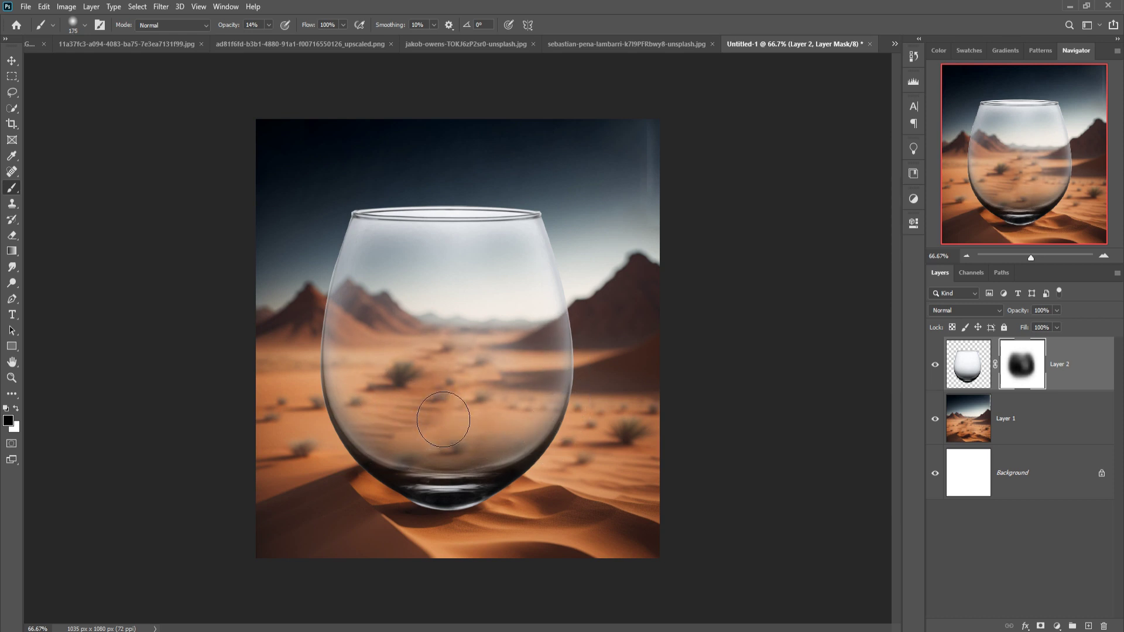
key(bracketright)
key(bracketright)
key(bracketright)
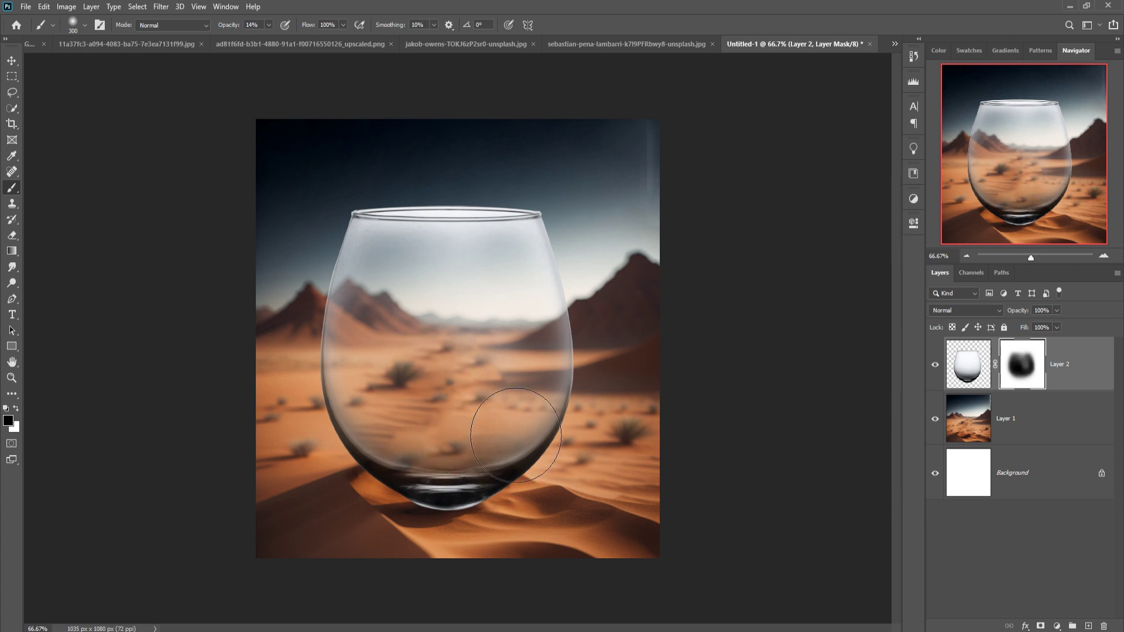
key(bracketleft)
key(bracketleft)
key(bracketleft)
key(bracketleft)
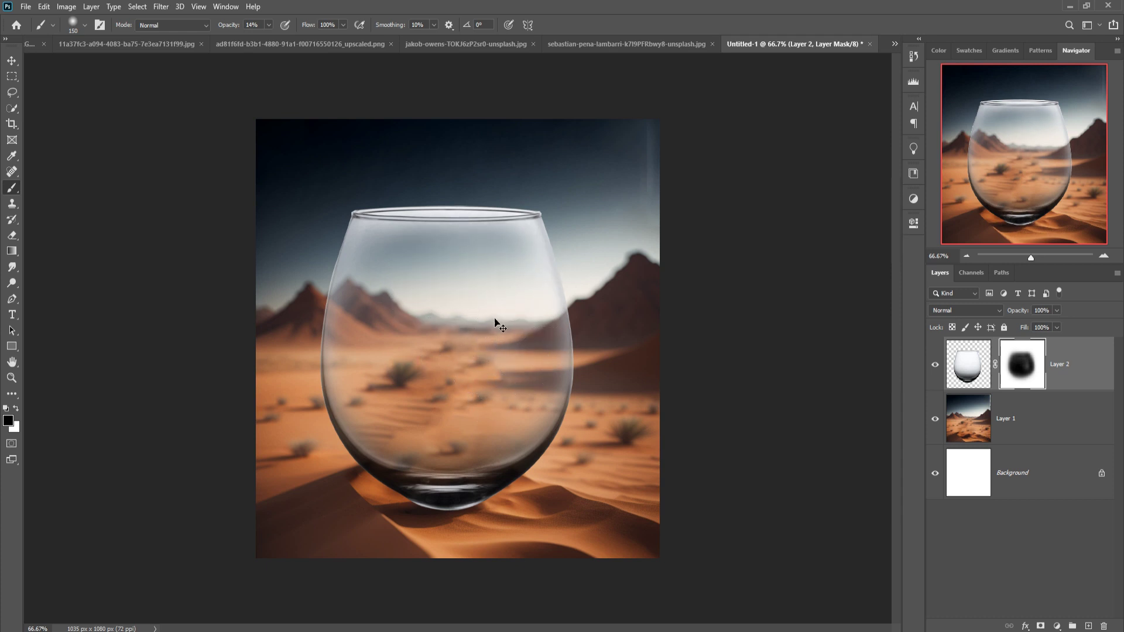
key(ctrl+plus)
key(ctrl+plus)
drag(497, 277, 583, 536)
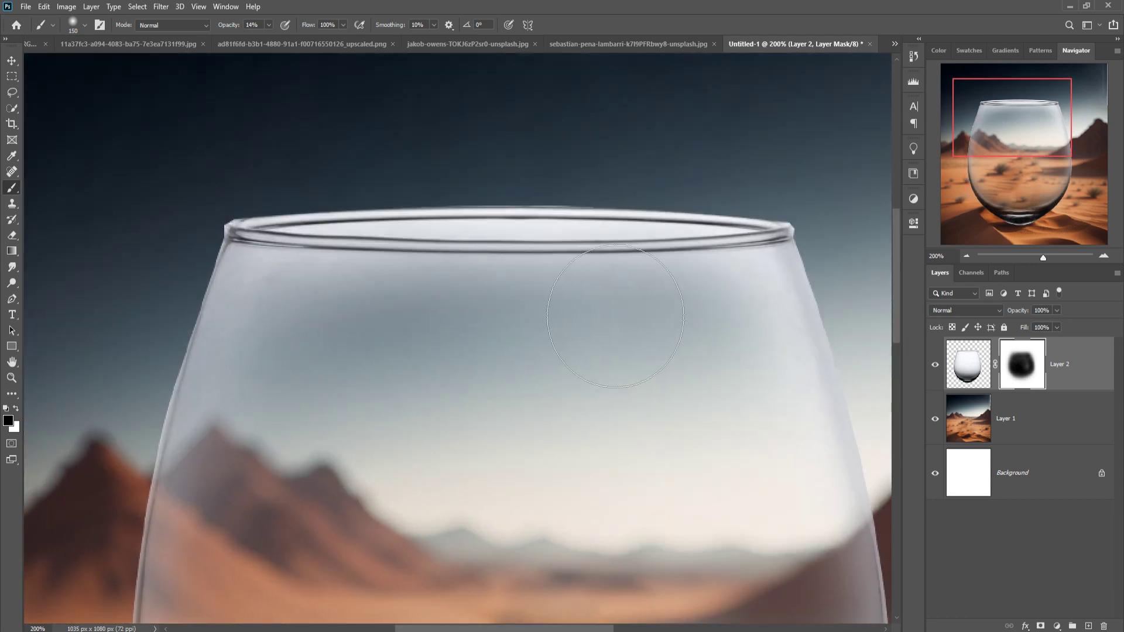
Step: Paint out the haze along the glass's inner rim with a smaller soft brush
key(bracketleft)
key(bracketleft)
key(bracketleft)
mouse_move(384, 235)
mouse_down()
mouse_move(650, 226)
mouse_move(749, 240)
mouse_move(296, 236)
mouse_move(624, 237)
mouse_up()
drag(373, 235, 575, 232)
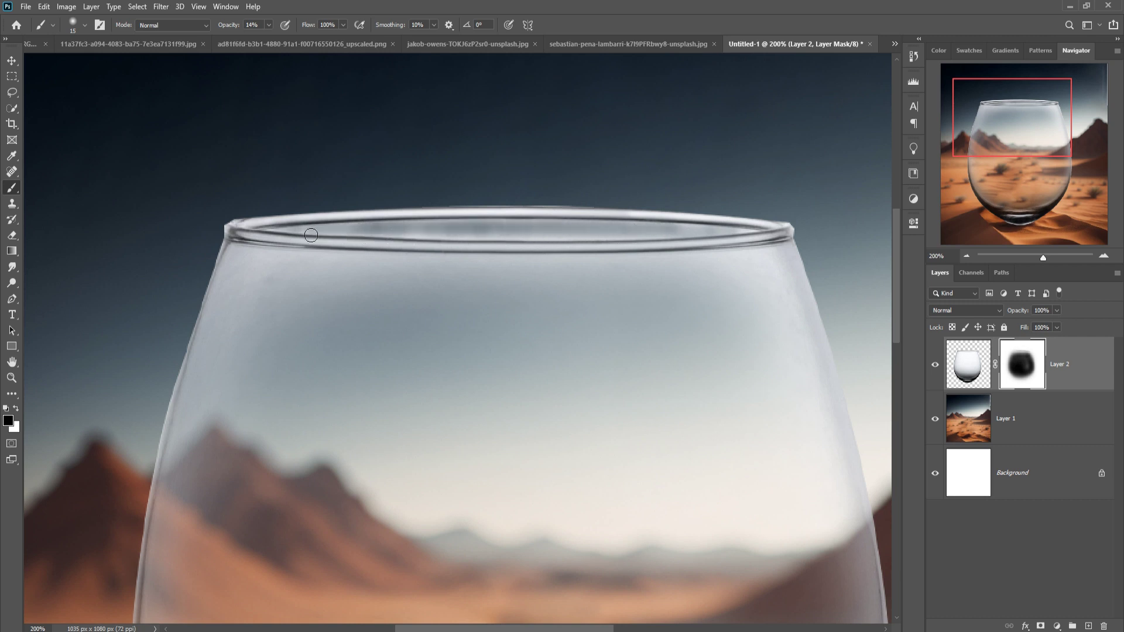
drag(478, 243, 641, 237)
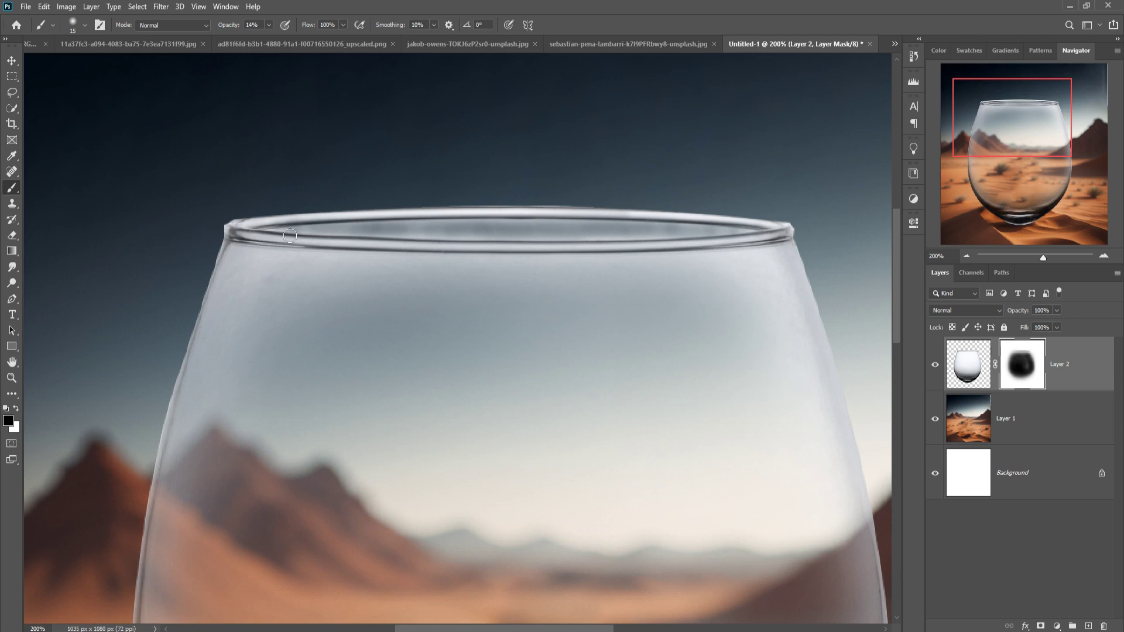
drag(371, 236, 534, 239)
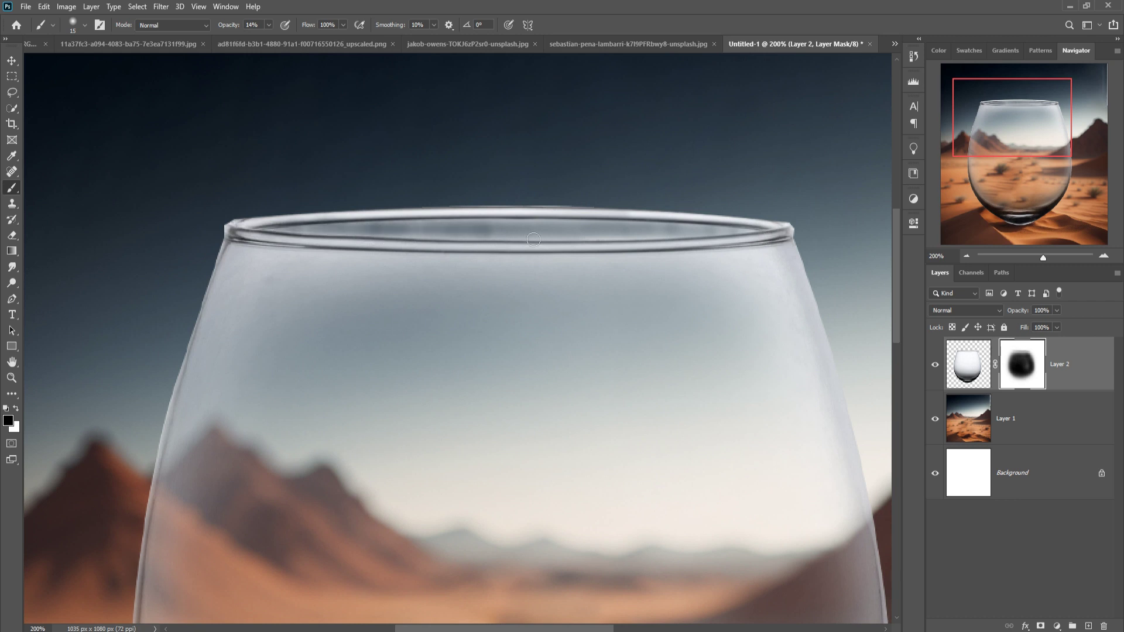
drag(447, 236, 616, 240)
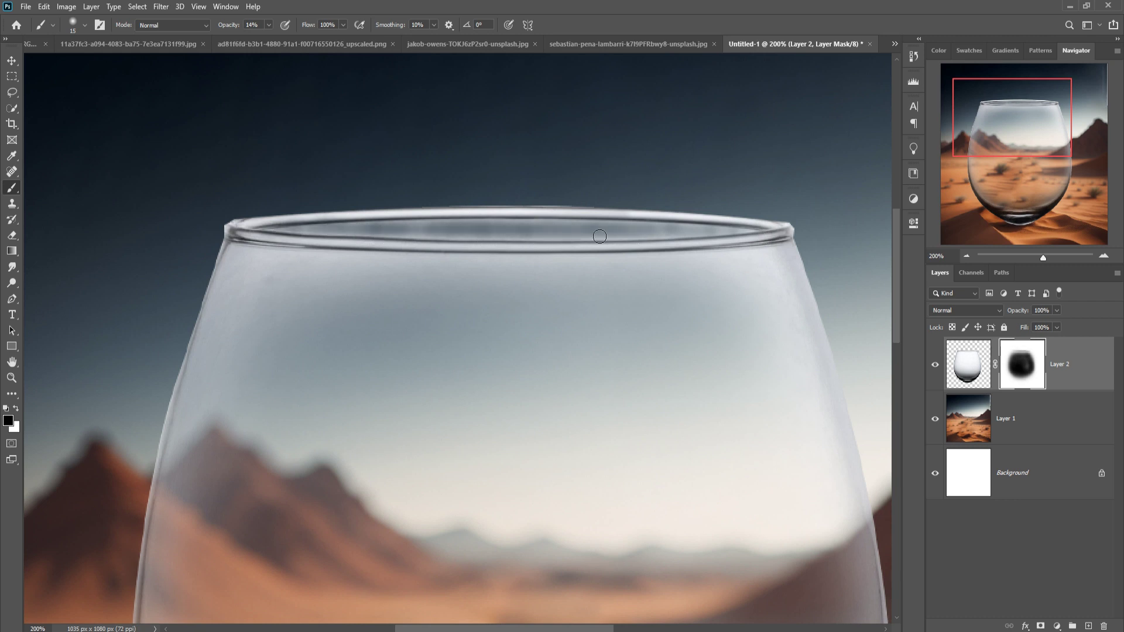
drag(448, 239, 286, 232)
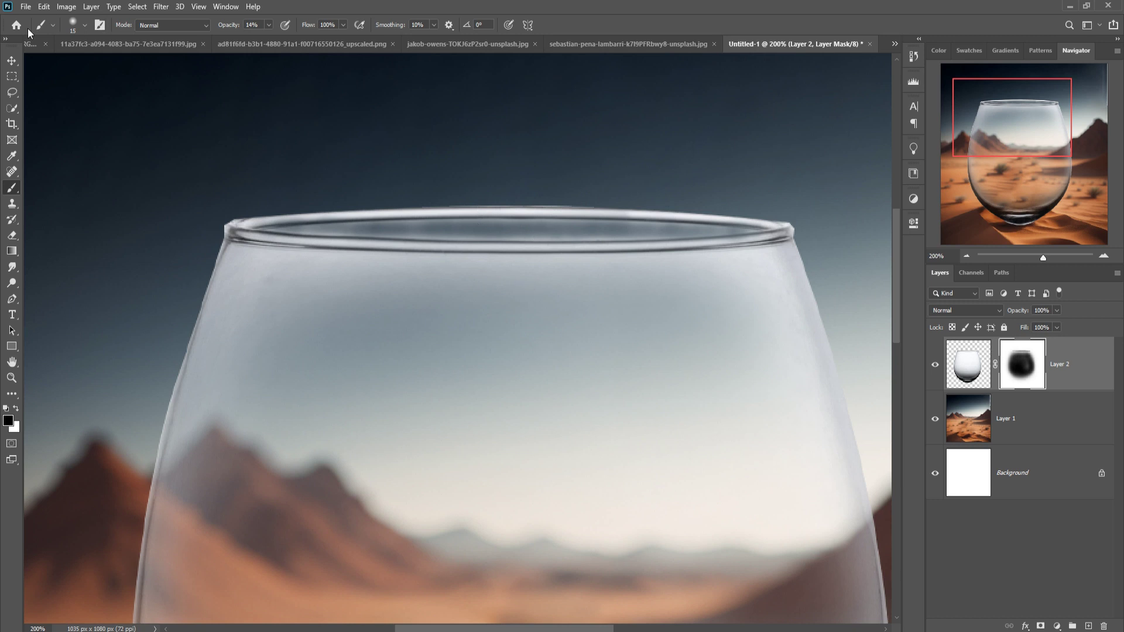
click(11, 61)
key(ctrl+minus)
key(ctrl+minus)
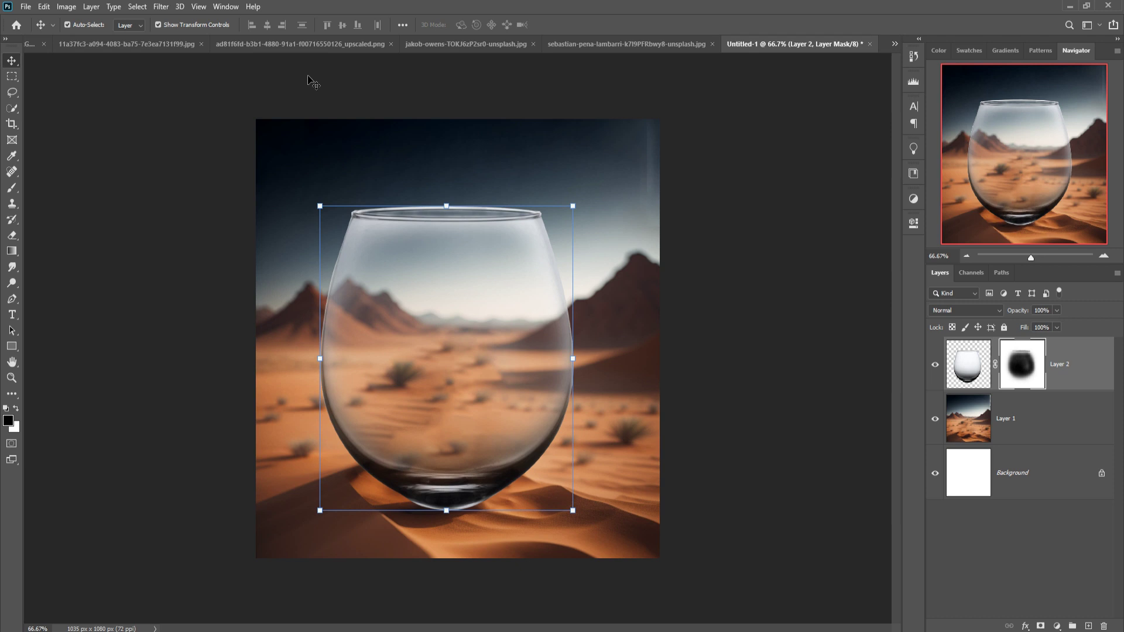
Step: Float the city document and drag its layer into the glass composite
click(310, 45)
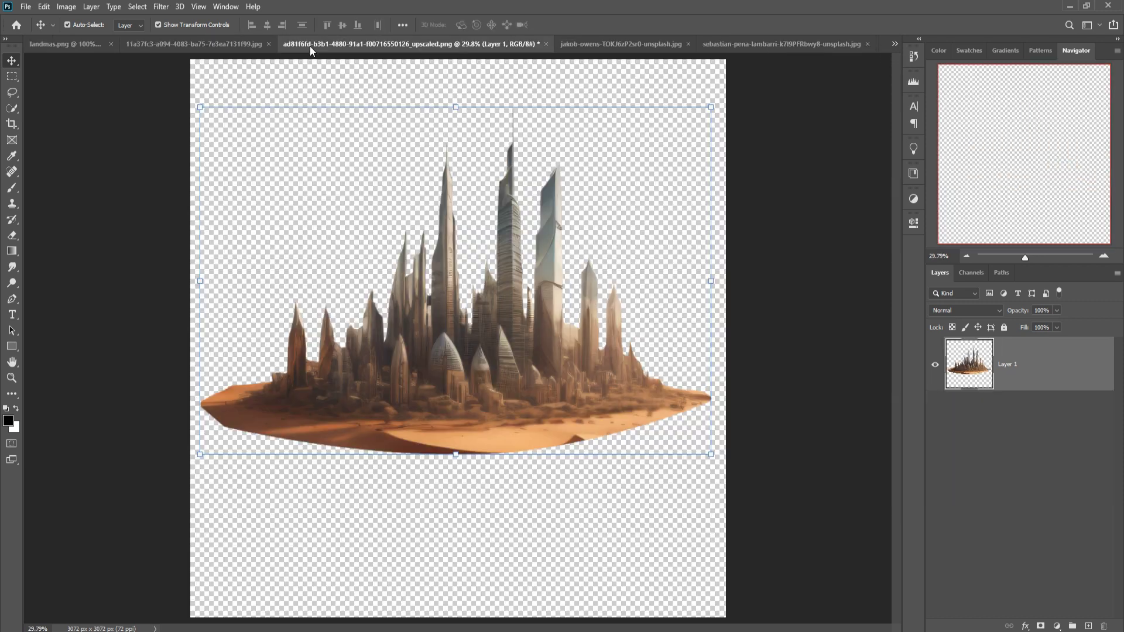
mouse_move(310, 47)
mouse_down()
mouse_move(675, 127)
mouse_move(898, 136)
mouse_up()
drag(1097, 353, 480, 195)
drag(1016, 131, 291, 296)
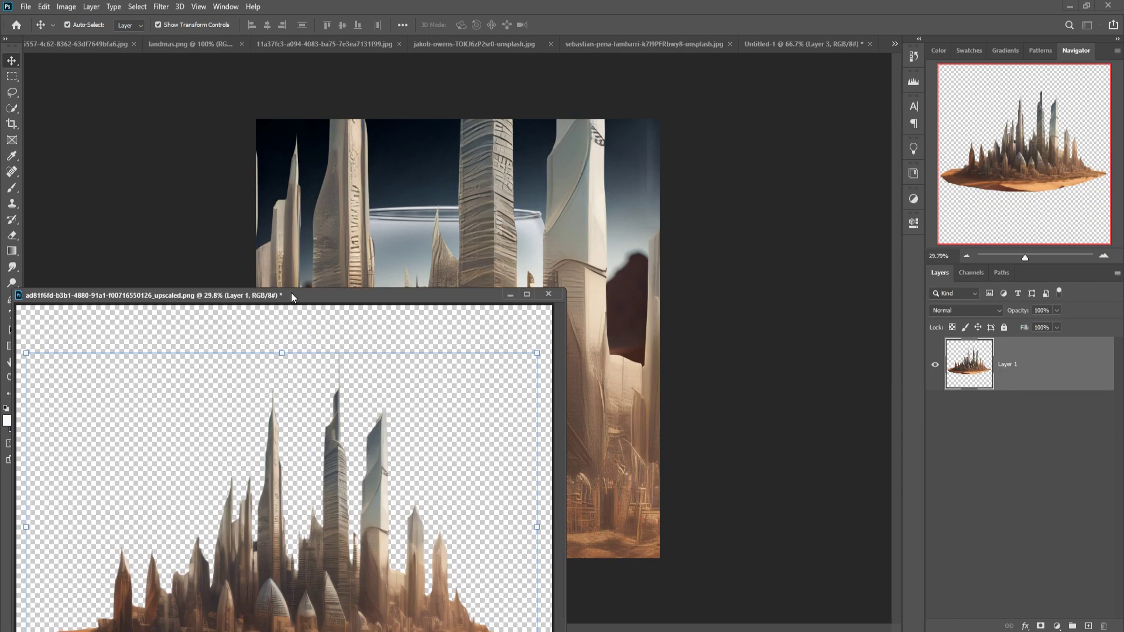
click(510, 295)
Step: Shrink the city to about a fifth on the glass rim and move its layer below the glass
mouse_move(732, 334)
mouse_down()
mouse_move(626, 415)
mouse_move(849, 239)
mouse_up()
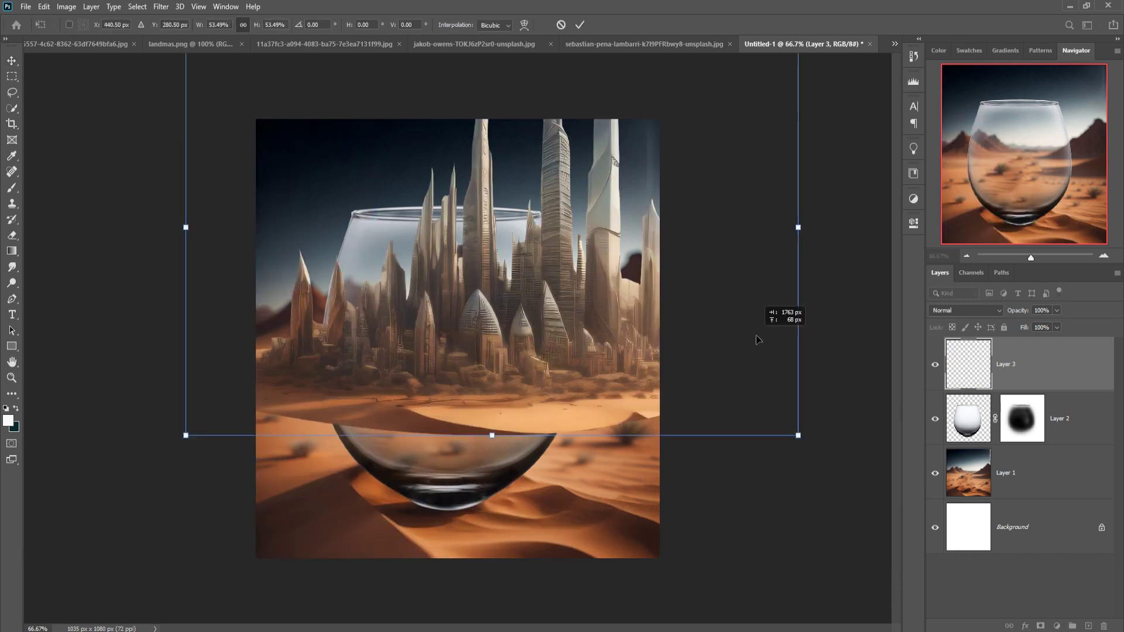
drag(810, 237, 438, 226)
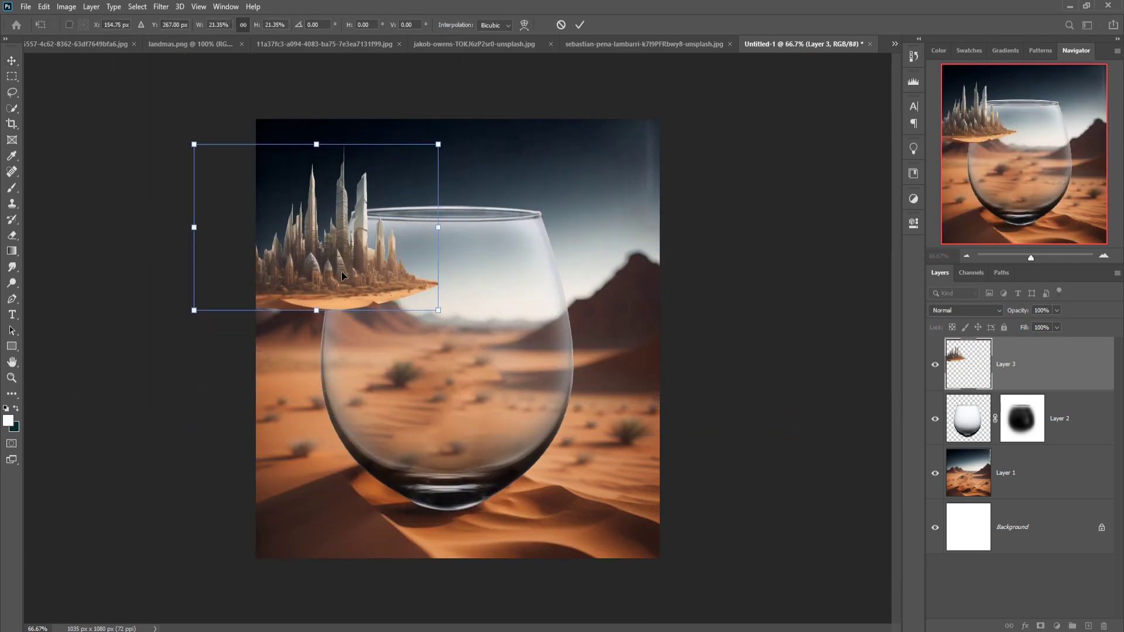
drag(341, 241, 471, 258)
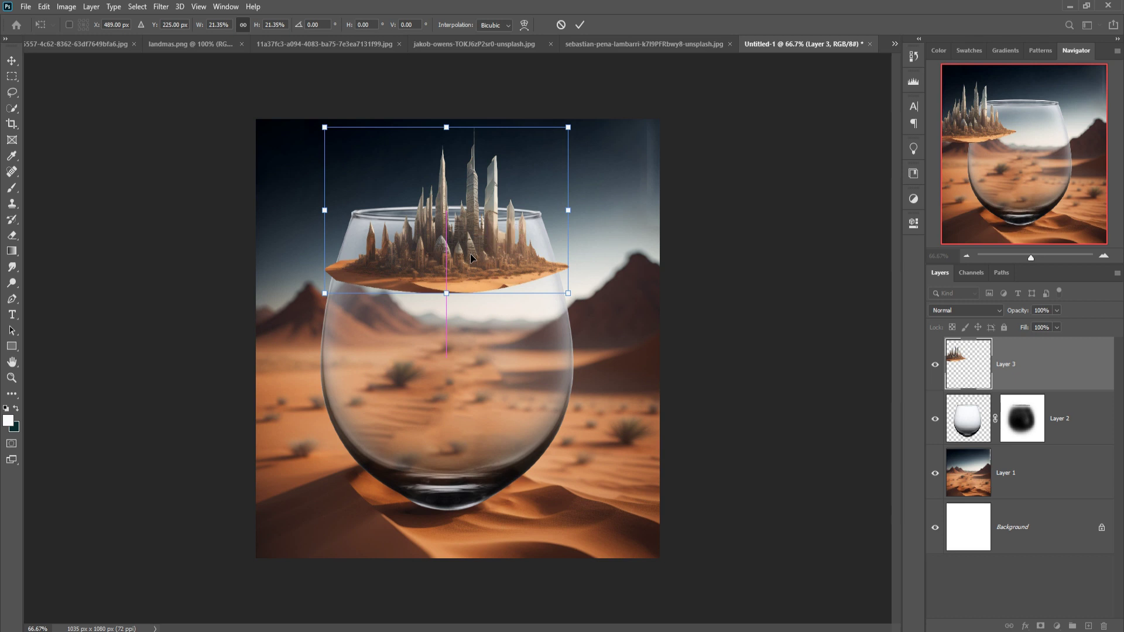
click(580, 25)
drag(1047, 373, 1091, 442)
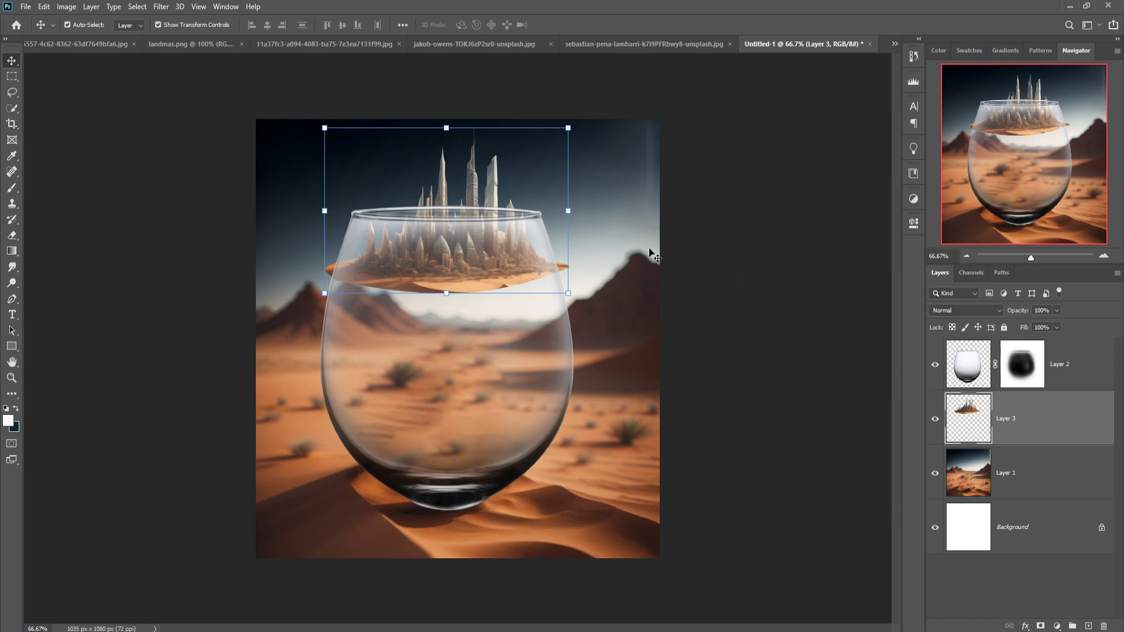
Step: Target the glass mask with a black brush at 100% opacity, zoomed on the city towers
click(1040, 377)
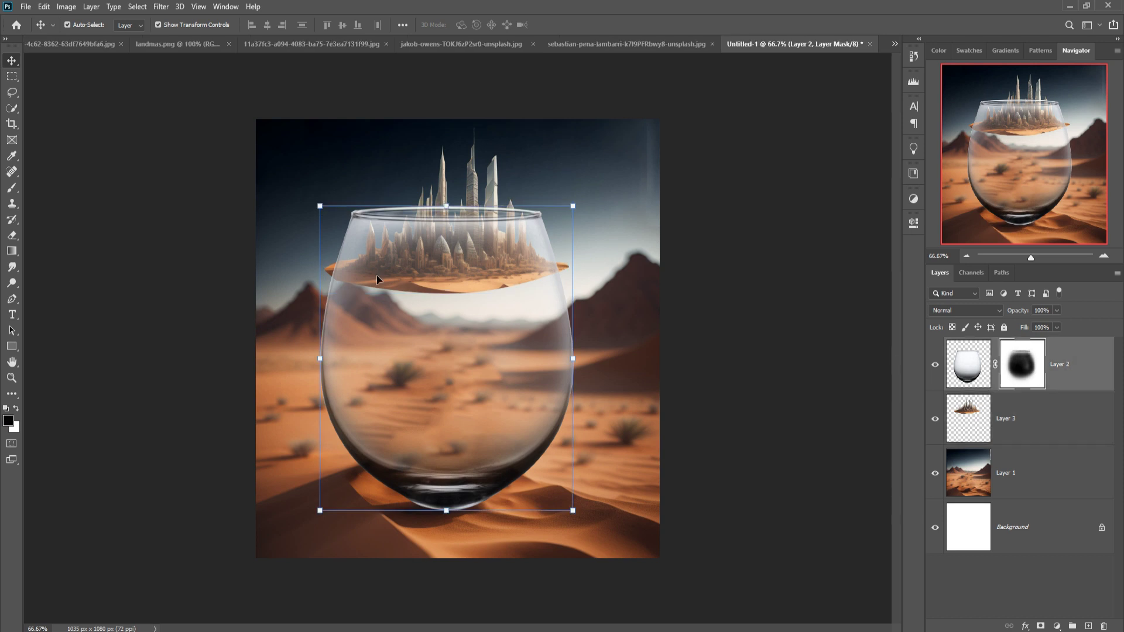
click(11, 187)
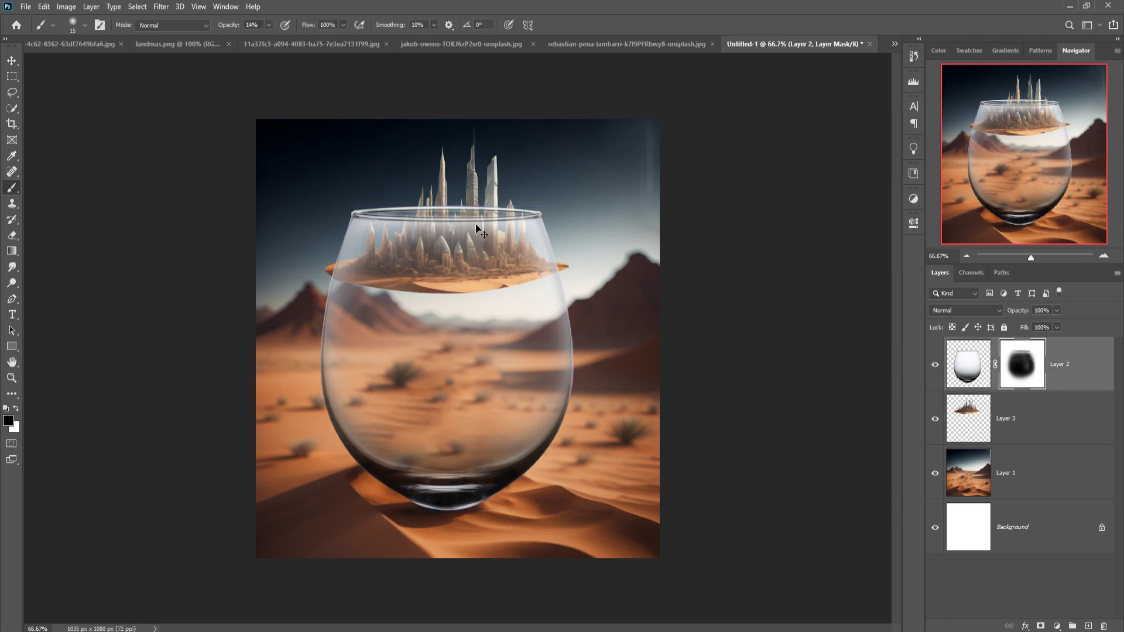
key(ctrl+plus)
key(ctrl+plus)
key(ctrl+plus)
drag(474, 221, 551, 570)
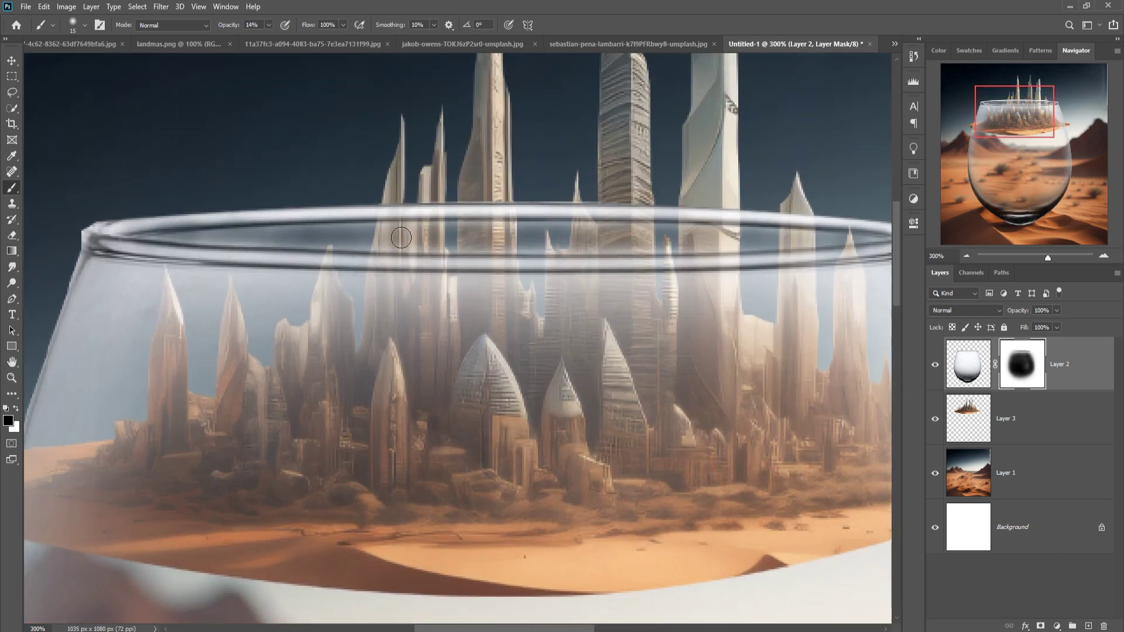
click(268, 25)
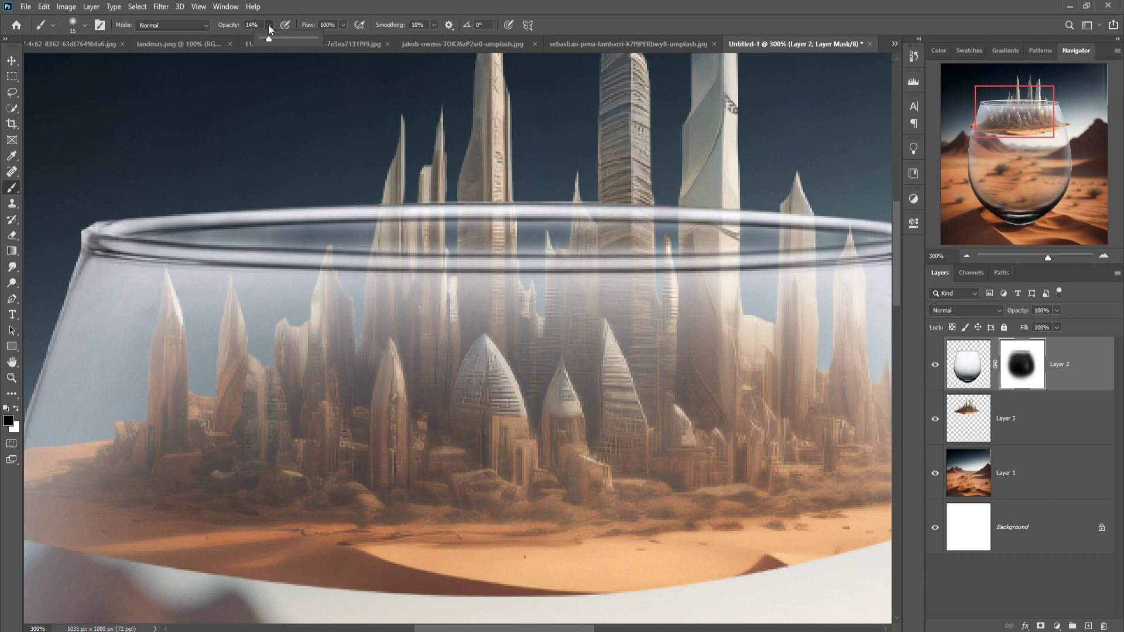
drag(269, 44, 325, 43)
Step: Hide the glass rim in front of each tower and spire with a smaller brush
key(bracketleft)
key(bracketleft)
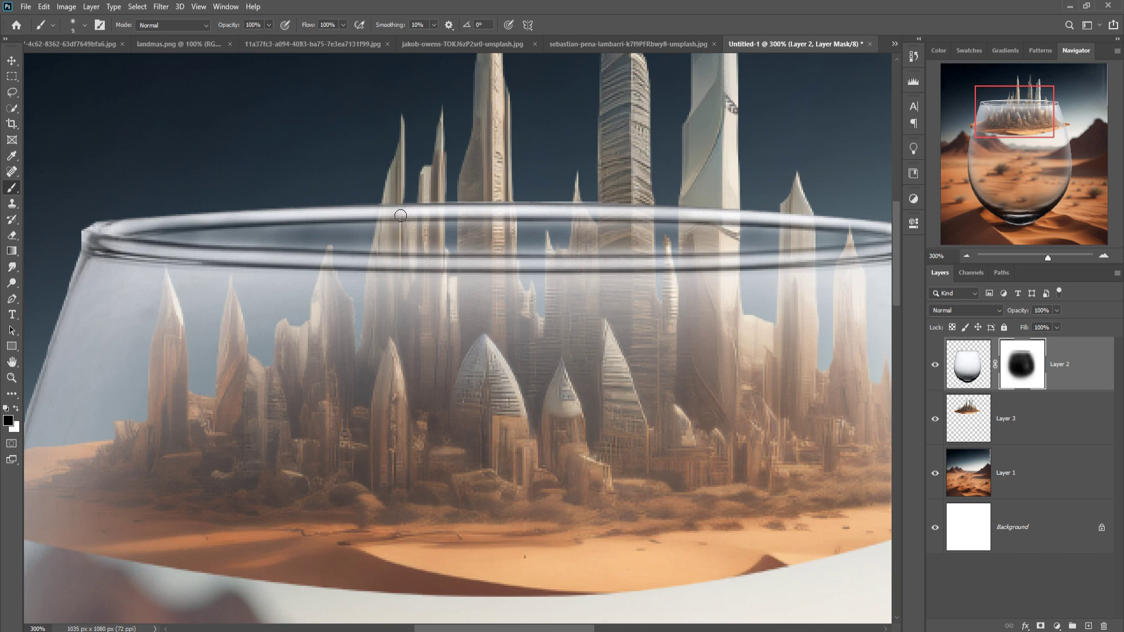
mouse_move(400, 211)
mouse_down()
mouse_move(392, 234)
mouse_move(445, 227)
mouse_up()
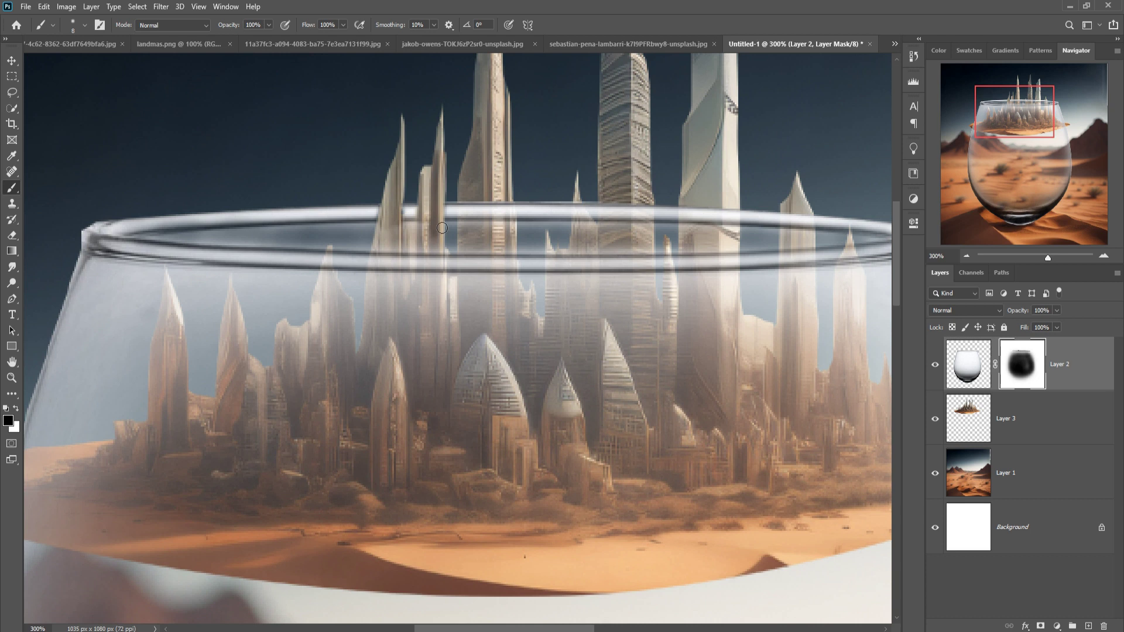
mouse_move(473, 205)
mouse_down()
mouse_move(488, 240)
mouse_move(508, 231)
mouse_up()
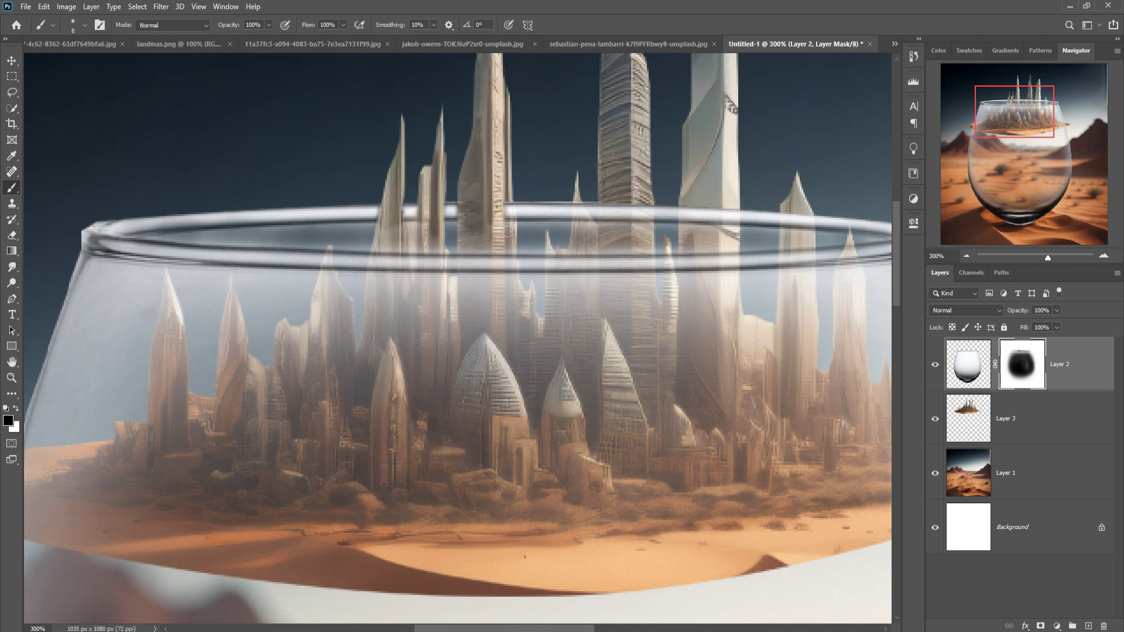
mouse_move(574, 225)
mouse_down()
mouse_move(585, 215)
mouse_move(600, 236)
mouse_move(620, 211)
mouse_move(629, 231)
mouse_move(654, 222)
mouse_move(686, 229)
mouse_move(691, 214)
mouse_move(698, 229)
mouse_move(719, 218)
mouse_move(729, 230)
mouse_move(739, 212)
mouse_move(741, 237)
mouse_move(793, 231)
mouse_up()
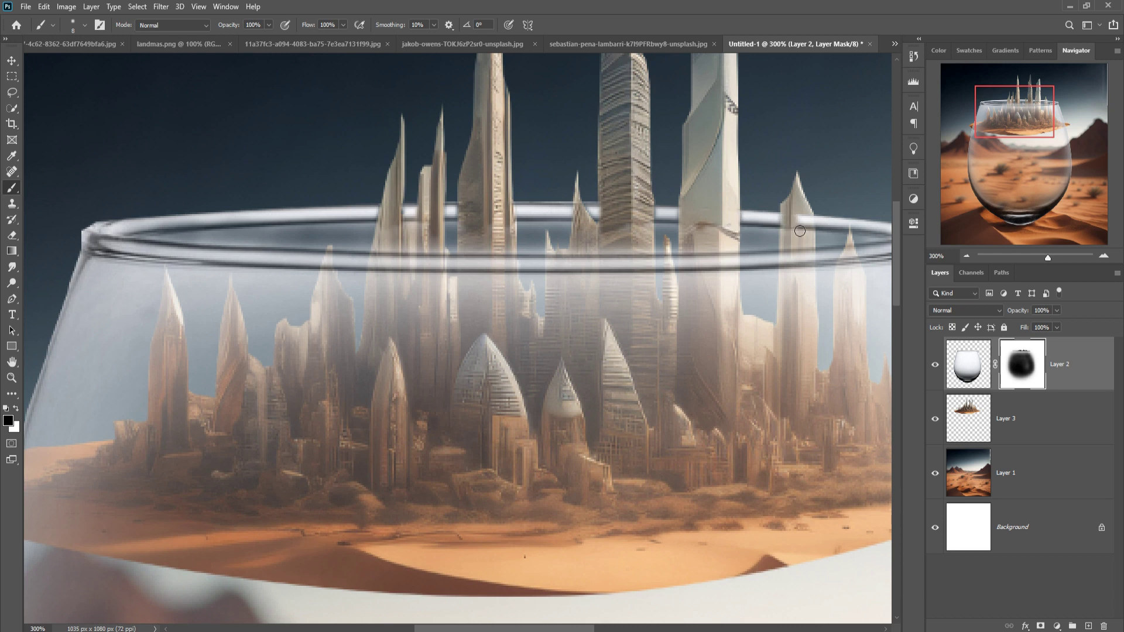
drag(803, 232, 813, 234)
key(ctrl+minus)
key(ctrl+minus)
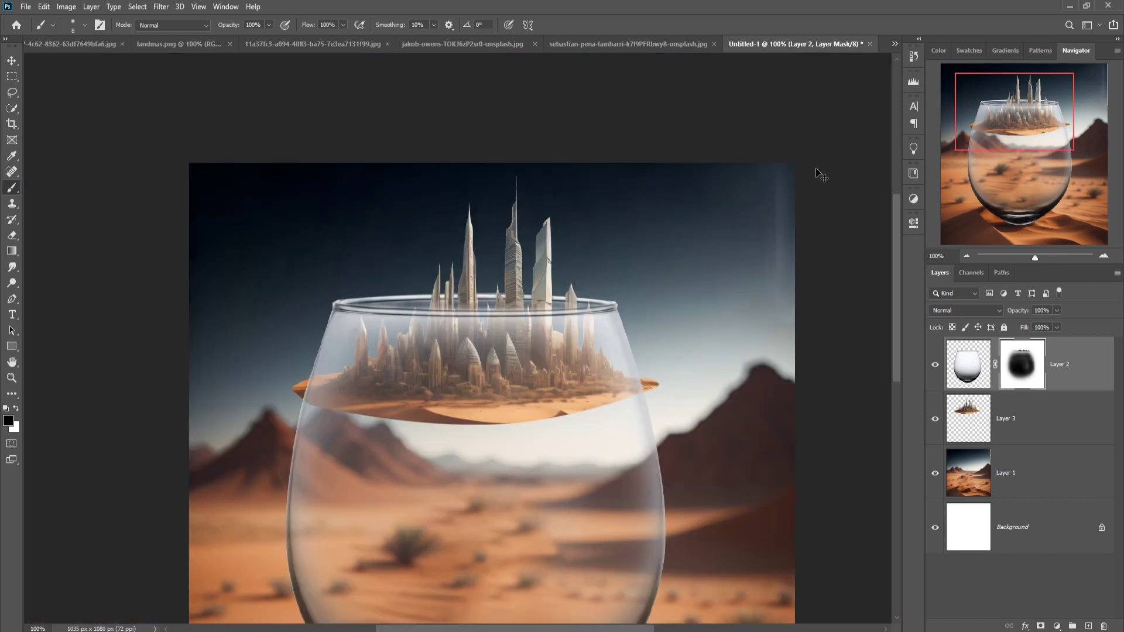
Step: Mask out the city island's left tip and lower edge on Layer 3, then bring up the ocean photo
key(v)
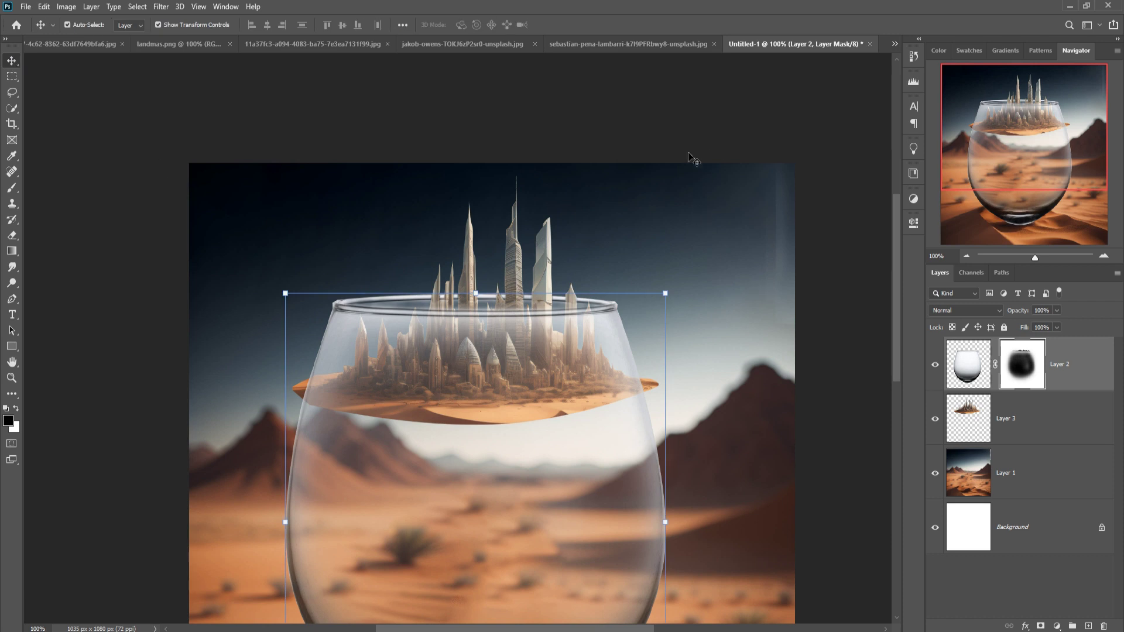
click(1057, 423)
click(1042, 626)
click(12, 187)
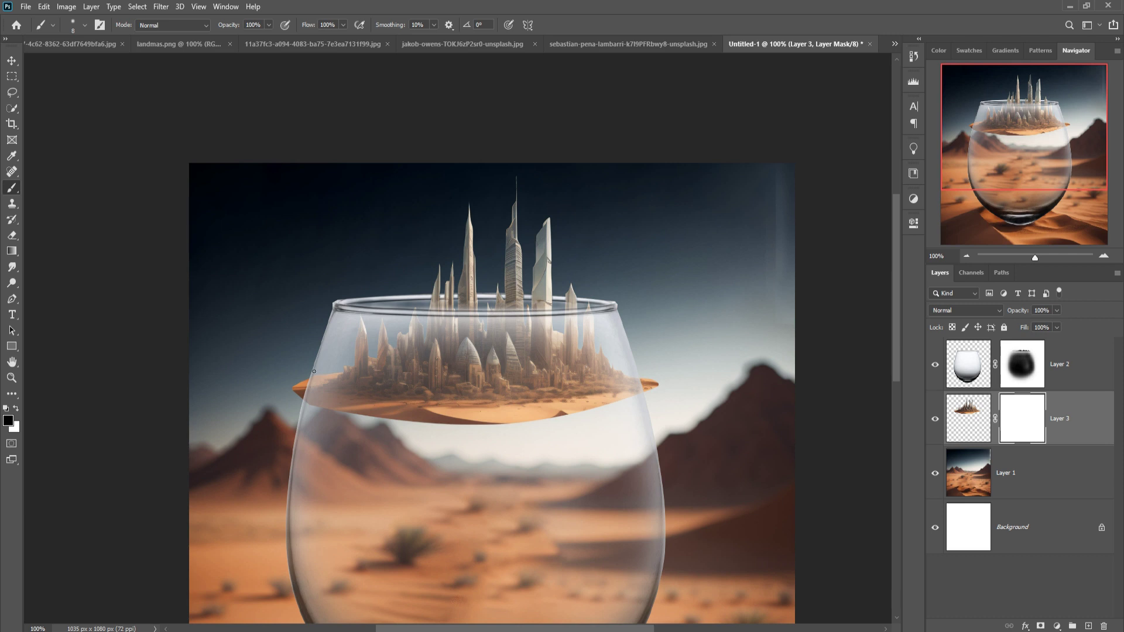
key(bracketright)
mouse_move(316, 385)
mouse_down()
mouse_move(300, 391)
mouse_move(343, 373)
mouse_up()
mouse_move(300, 411)
mouse_down()
mouse_move(497, 432)
mouse_move(658, 409)
mouse_move(557, 427)
mouse_move(415, 433)
mouse_move(607, 414)
mouse_move(670, 371)
mouse_move(320, 407)
mouse_up()
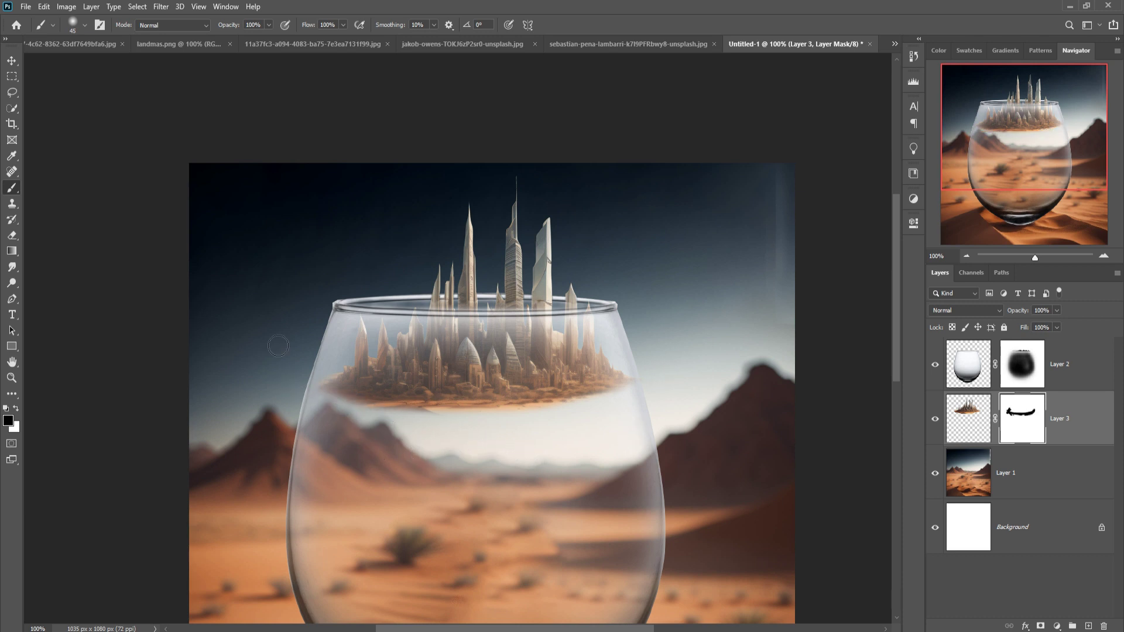
key(v)
click(617, 44)
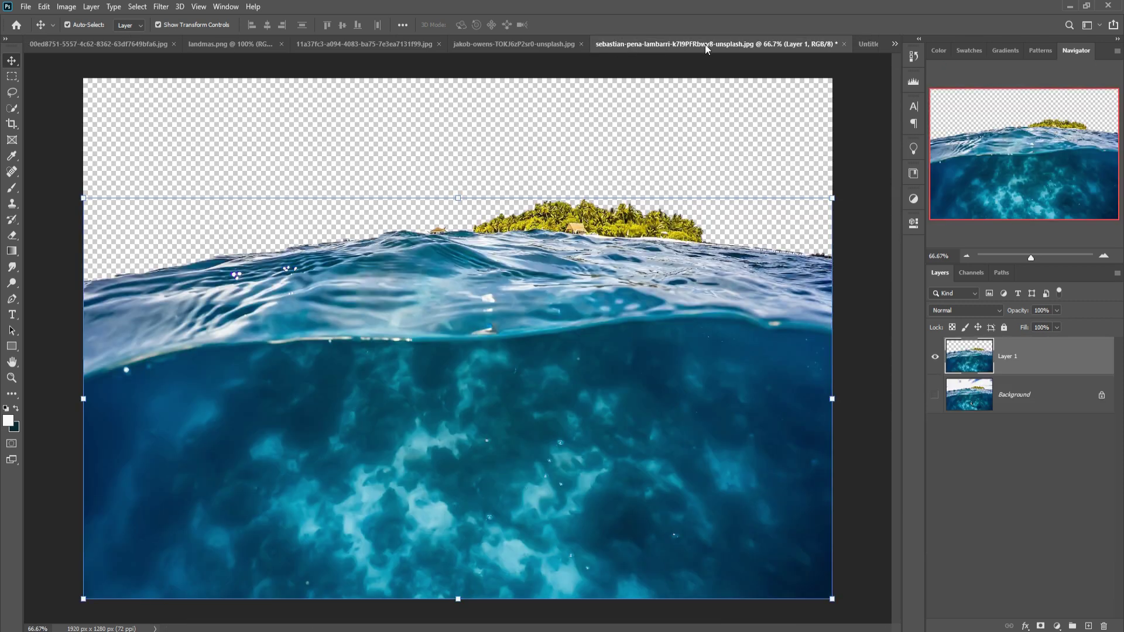
Step: Lasso the palm-tree island above the waterline and delete it, including leftover edge pixels
click(11, 94)
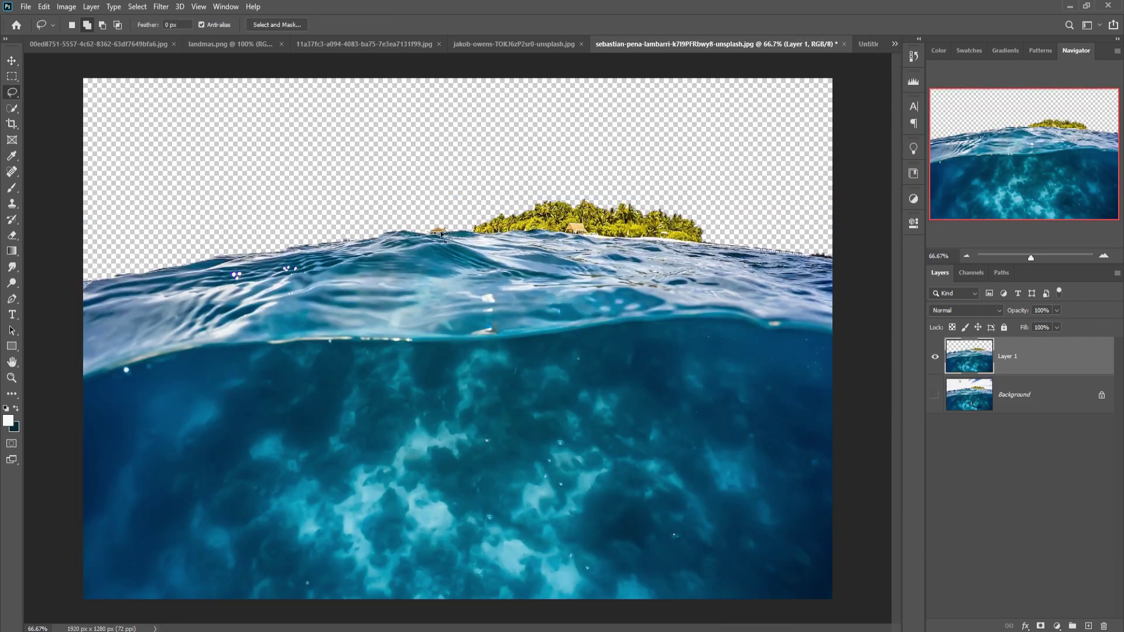
mouse_move(288, 249)
mouse_down()
mouse_move(416, 234)
mouse_move(349, 243)
mouse_move(642, 239)
mouse_up()
mouse_move(736, 245)
mouse_down()
mouse_move(799, 248)
mouse_move(547, 164)
mouse_move(287, 250)
mouse_up()
key(Delete)
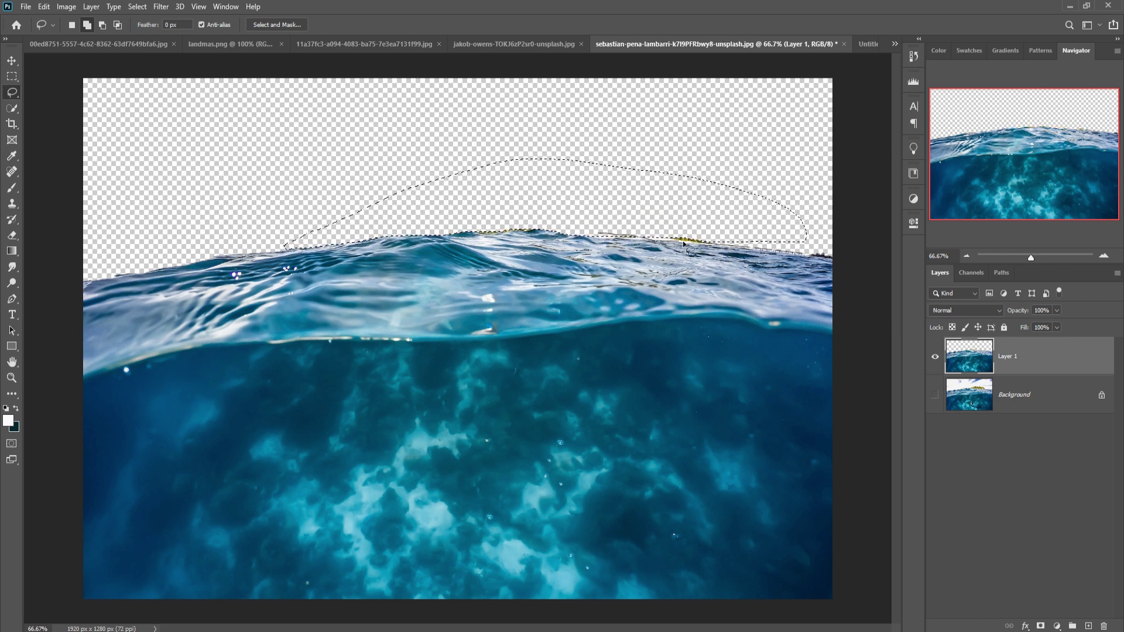
drag(832, 261, 606, 236)
key(Delete)
Step: Deselect and float the ocean photo in its own window
click(137, 6)
click(147, 31)
click(12, 61)
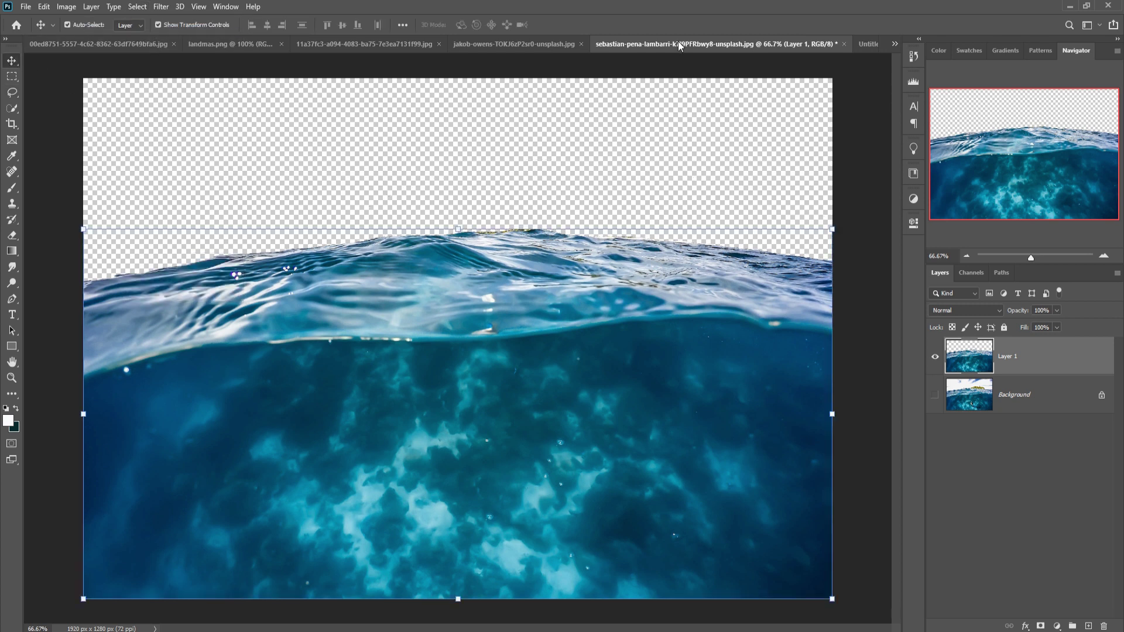
drag(679, 45, 683, 104)
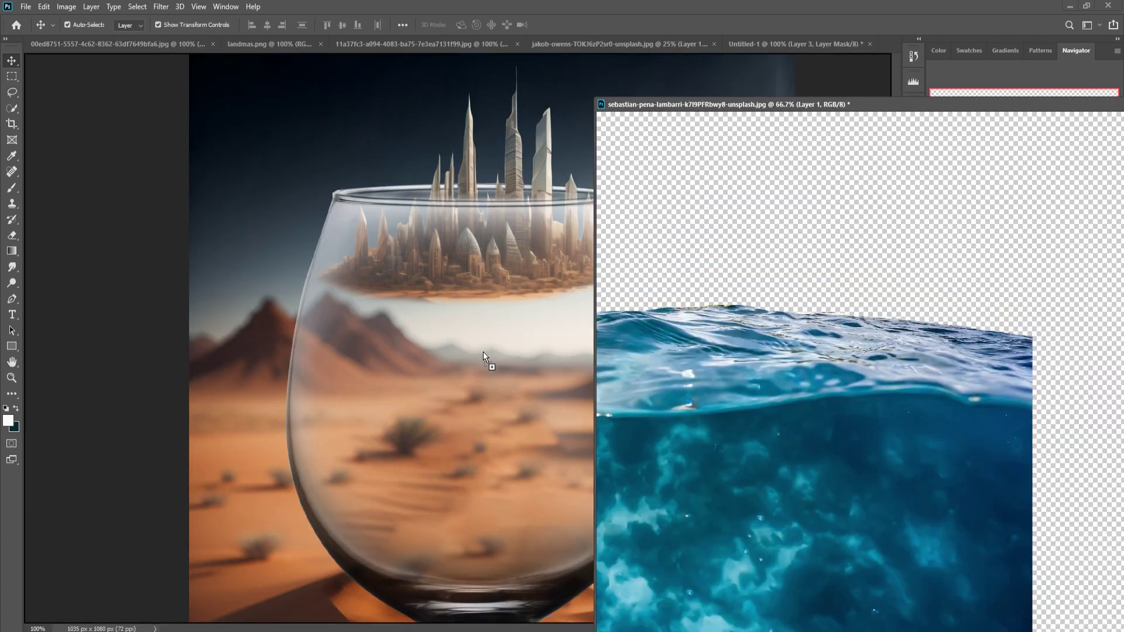
Step: Bring the ocean water into the glass composite and scale it to about 36%, matching the glass width
drag(926, 316, 483, 352)
drag(1083, 107, 687, 326)
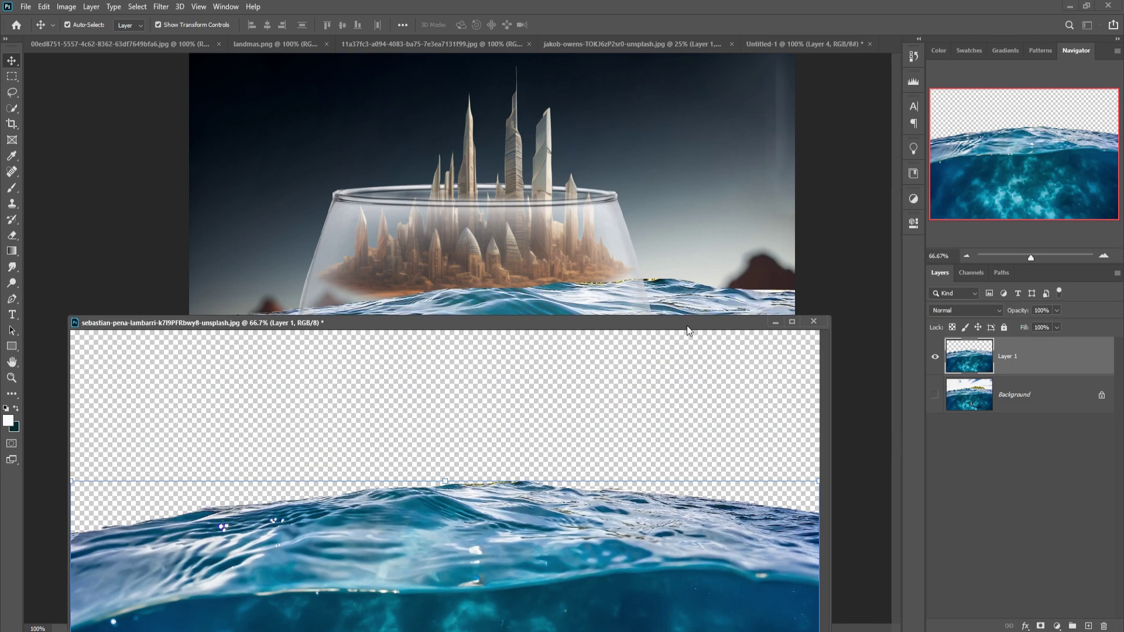
click(560, 273)
mouse_move(555, 281)
mouse_down()
mouse_move(548, 547)
mouse_move(506, 290)
mouse_move(499, 377)
mouse_up()
drag(453, 405, 446, 311)
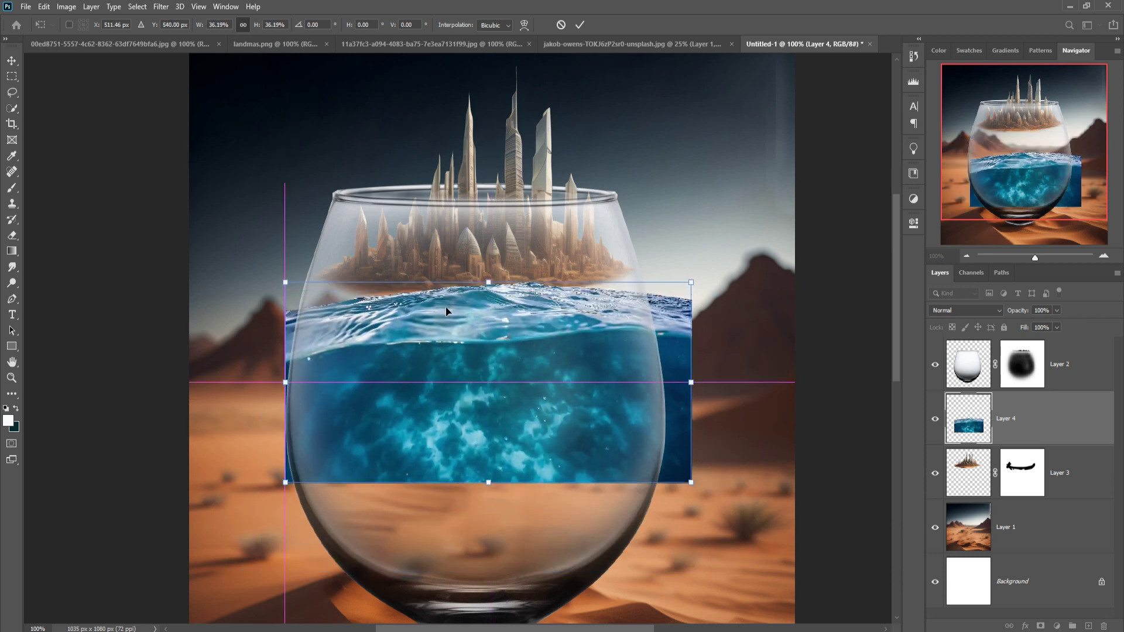
click(579, 25)
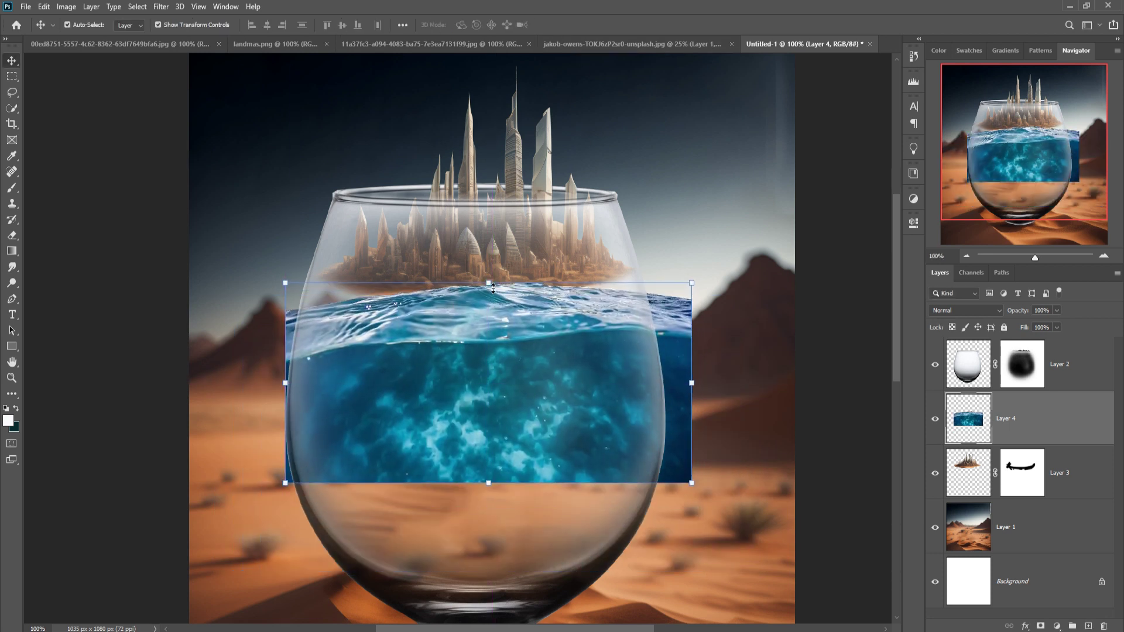
drag(493, 287, 493, 284)
click(580, 25)
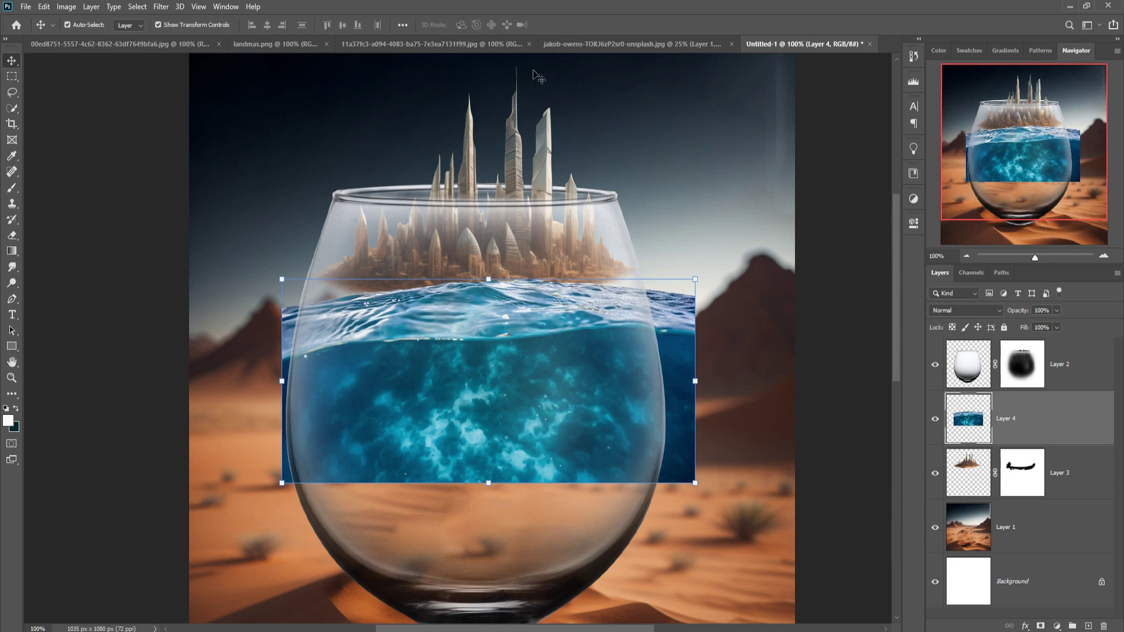
Step: Warp the water's top corners so its surface curves up under the city
click(44, 7)
mouse_move(63, 286)
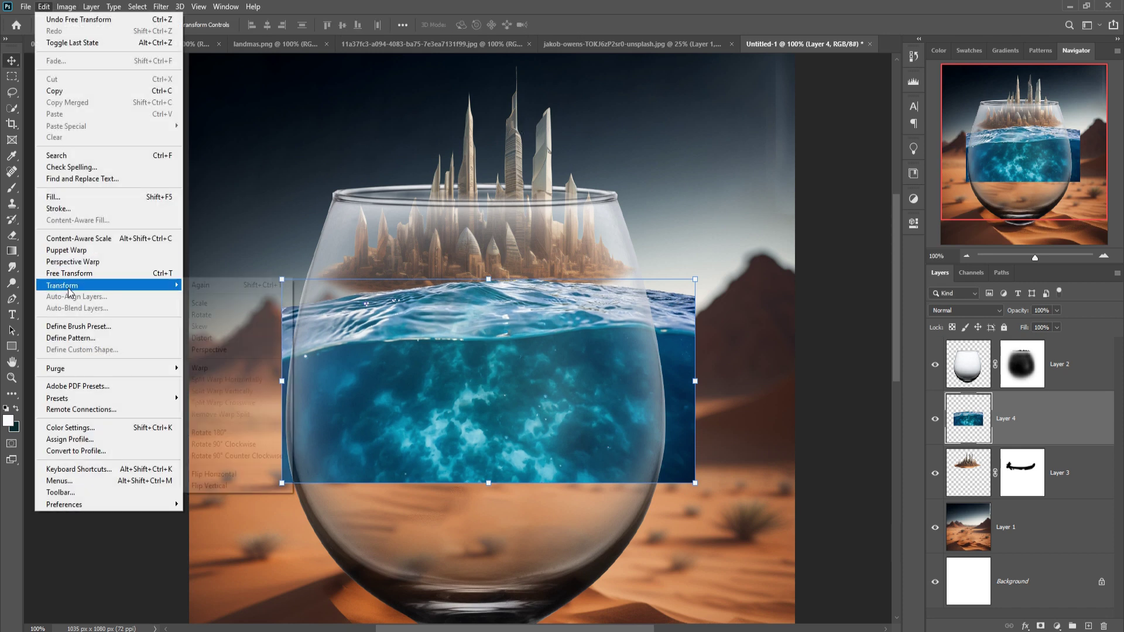
click(221, 369)
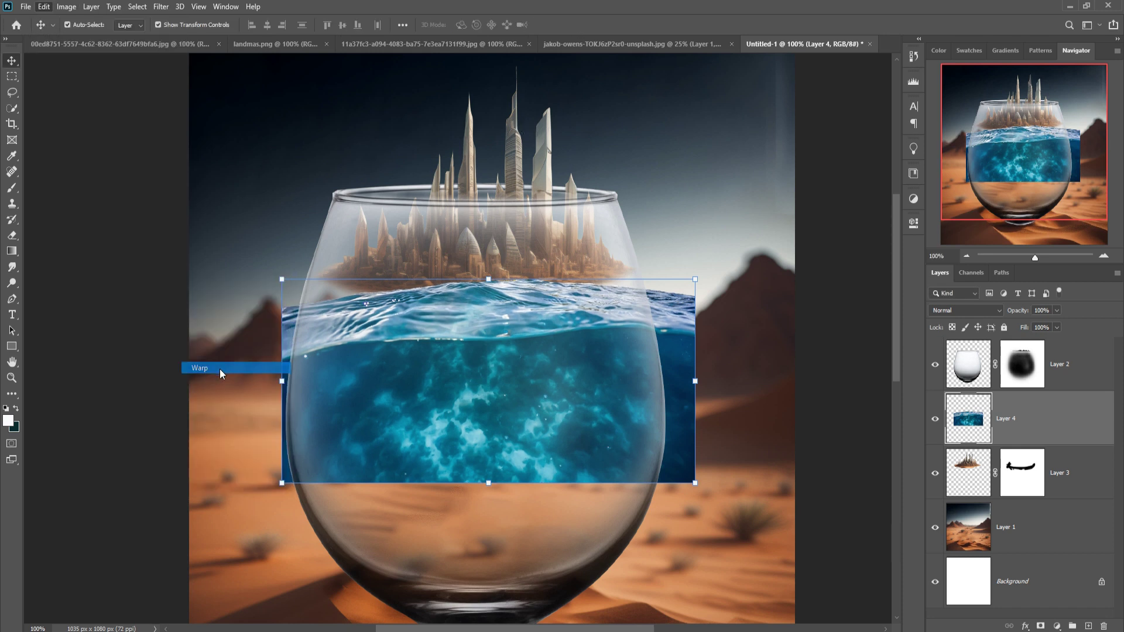
drag(282, 279, 291, 263)
drag(696, 279, 677, 228)
drag(547, 266, 553, 313)
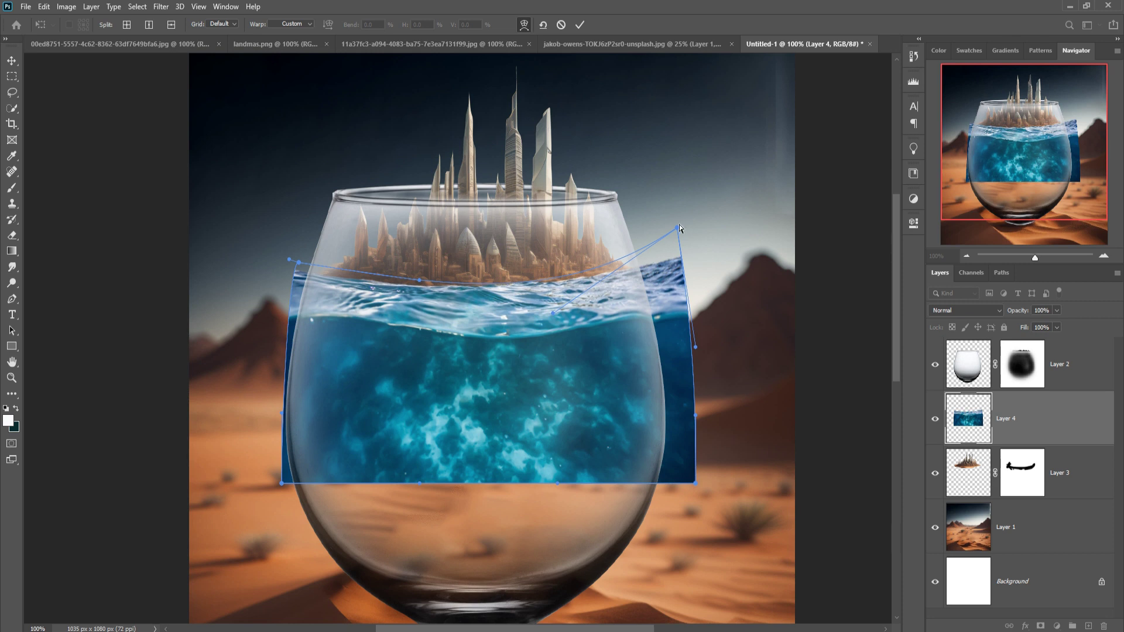
drag(678, 227, 665, 226)
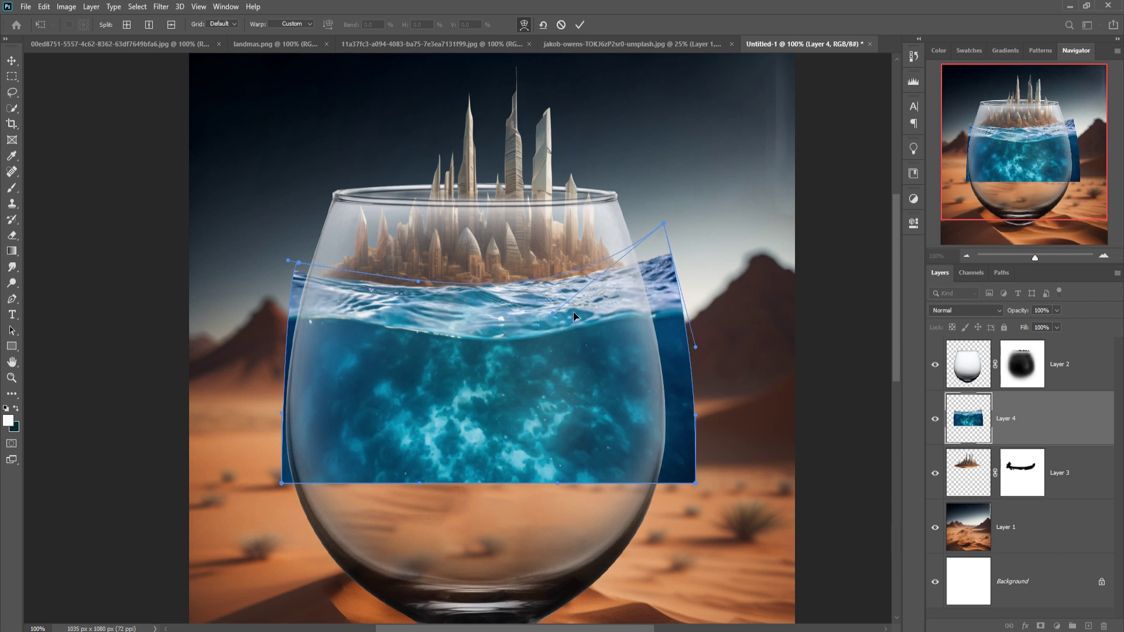
Step: Apply the warp, then lasso and delete the water below the waterline and deselect
click(580, 23)
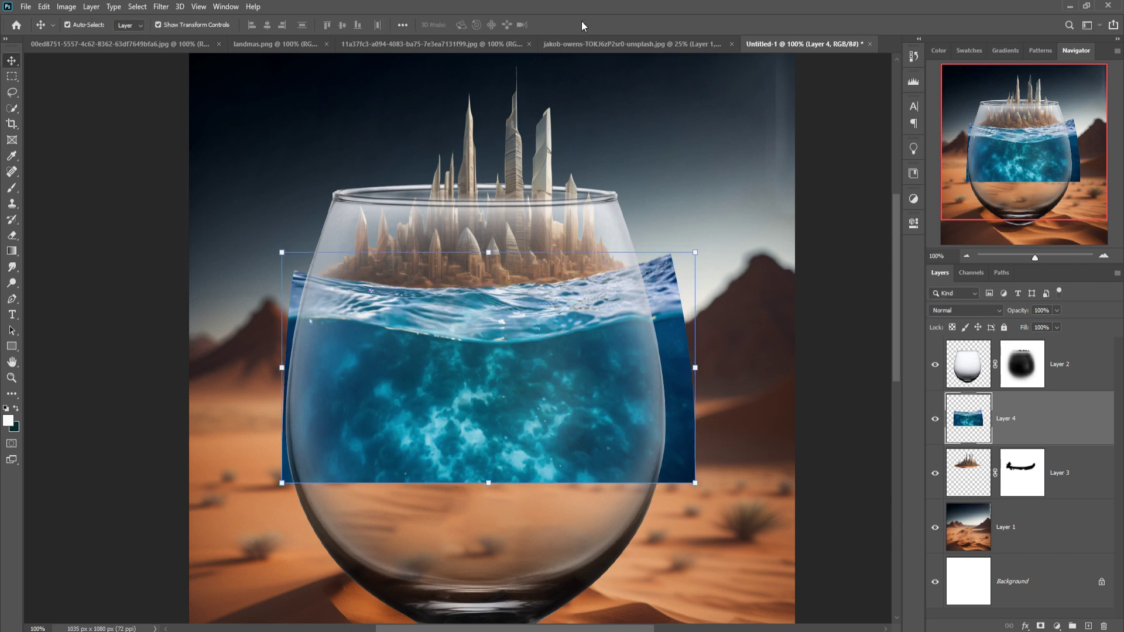
click(12, 92)
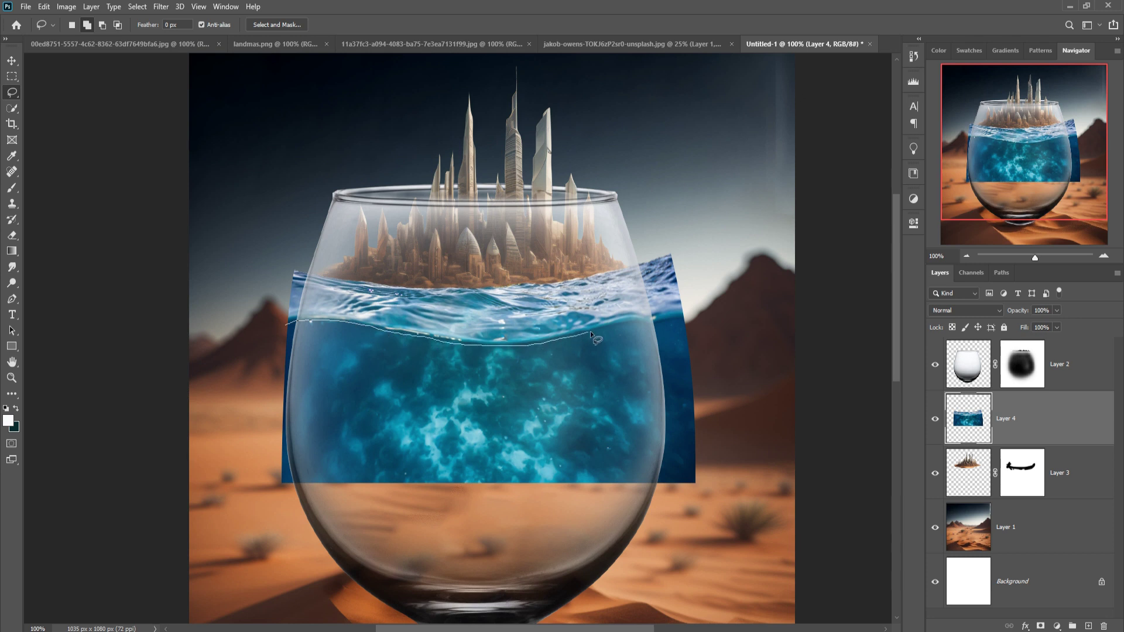
mouse_move(678, 322)
mouse_down()
mouse_move(732, 404)
mouse_move(436, 585)
mouse_move(287, 530)
mouse_move(248, 394)
mouse_move(292, 328)
mouse_up()
key(Delete)
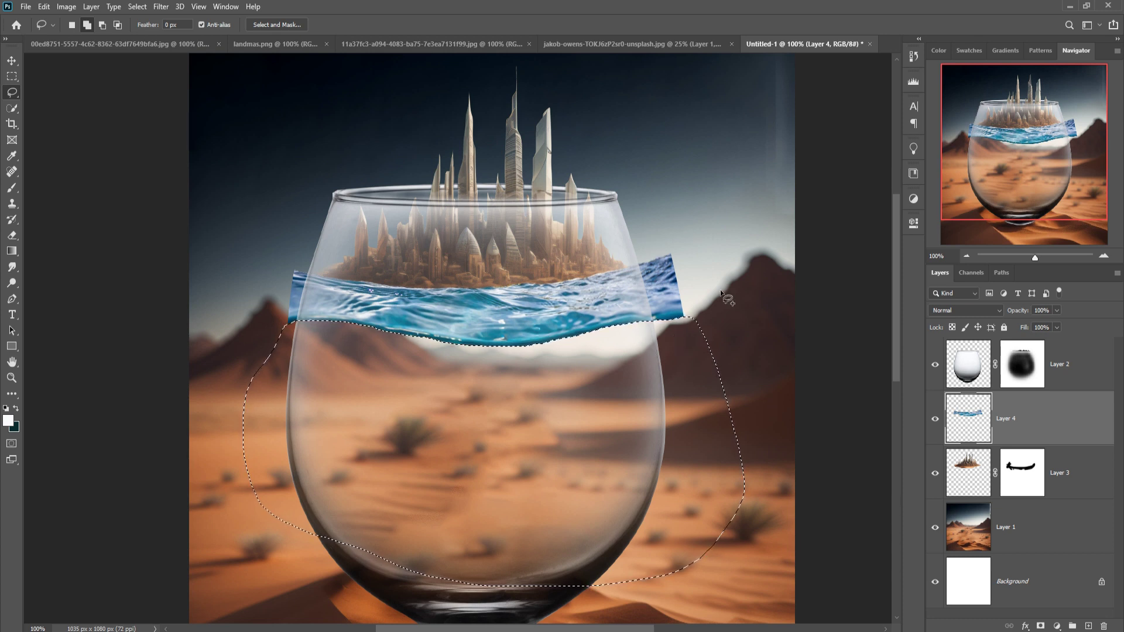
click(137, 6)
click(149, 30)
Step: Mask Layer 4 and paint out the water overhanging the glass's left and right edges
click(1041, 626)
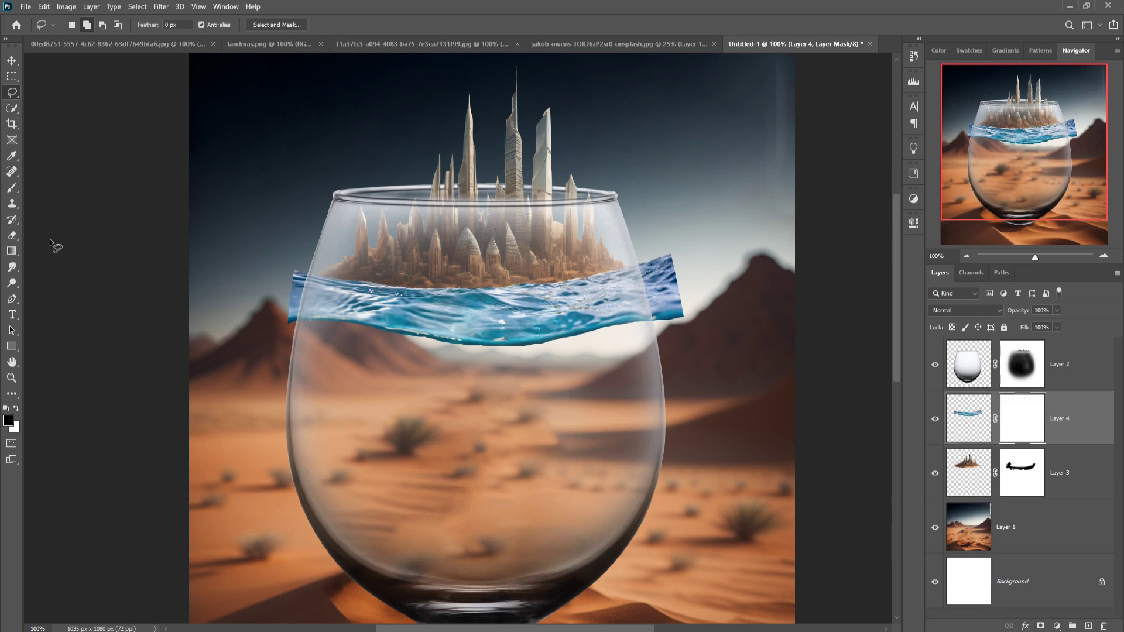
click(12, 187)
drag(657, 252, 673, 316)
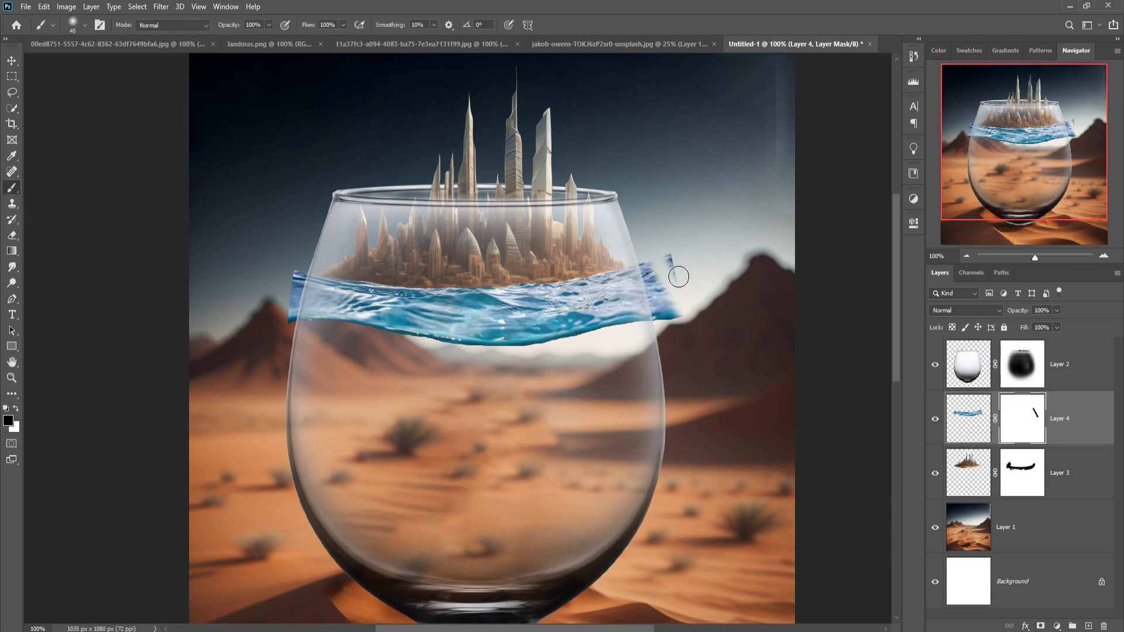
drag(660, 250, 672, 307)
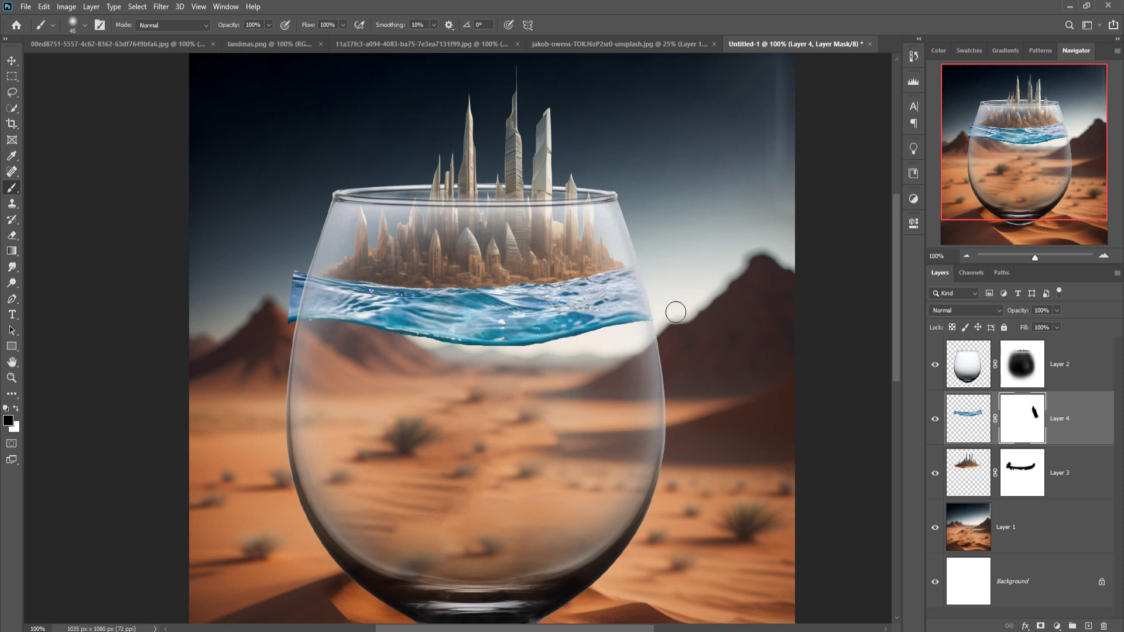
drag(304, 272, 287, 327)
click(13, 64)
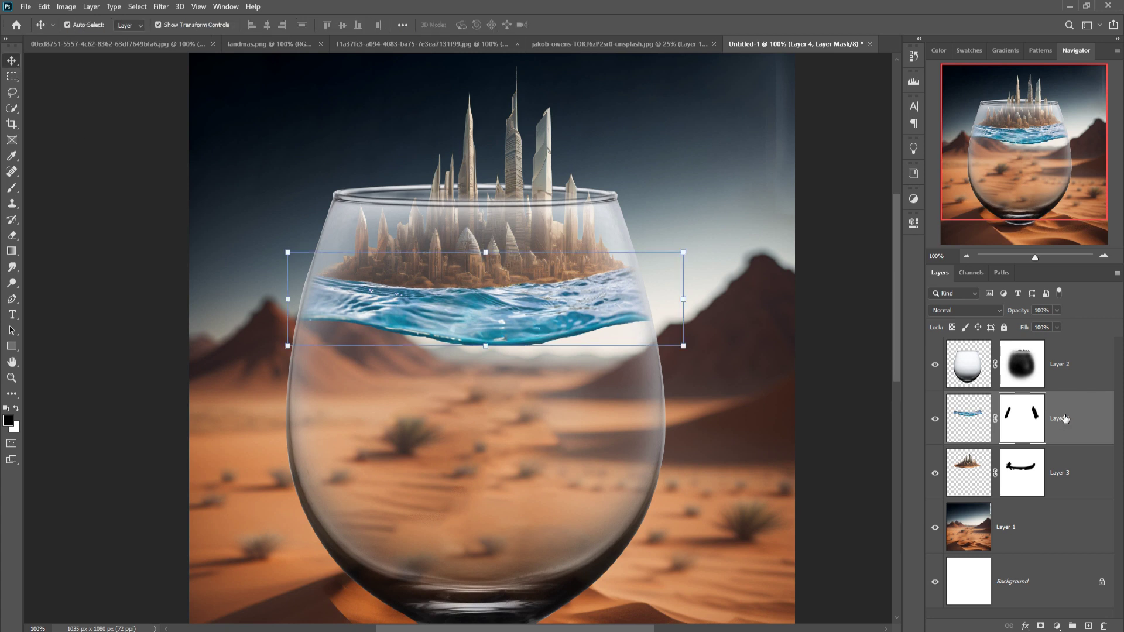
Step: Move the city layer above the water and lasso the glass's lower body
drag(1079, 483, 1072, 414)
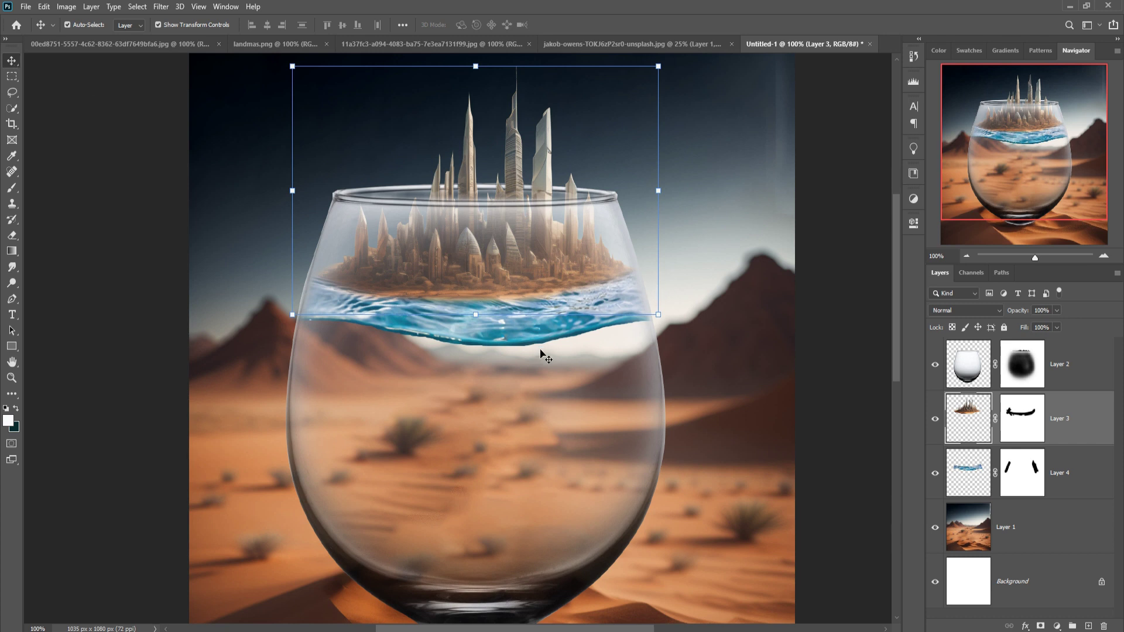
click(11, 79)
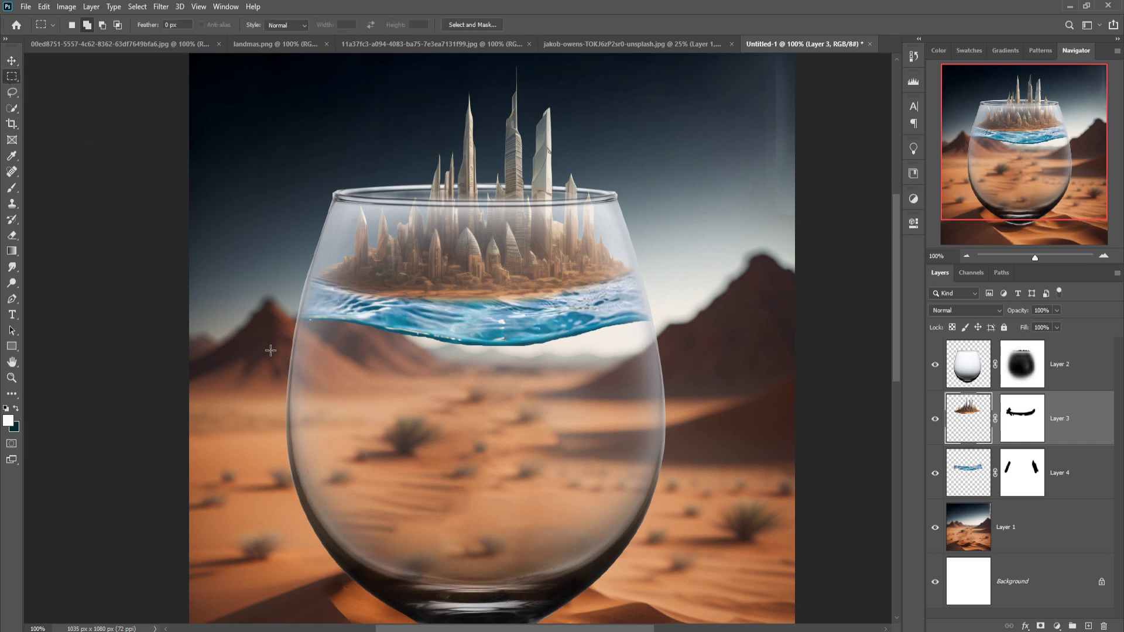
click(12, 93)
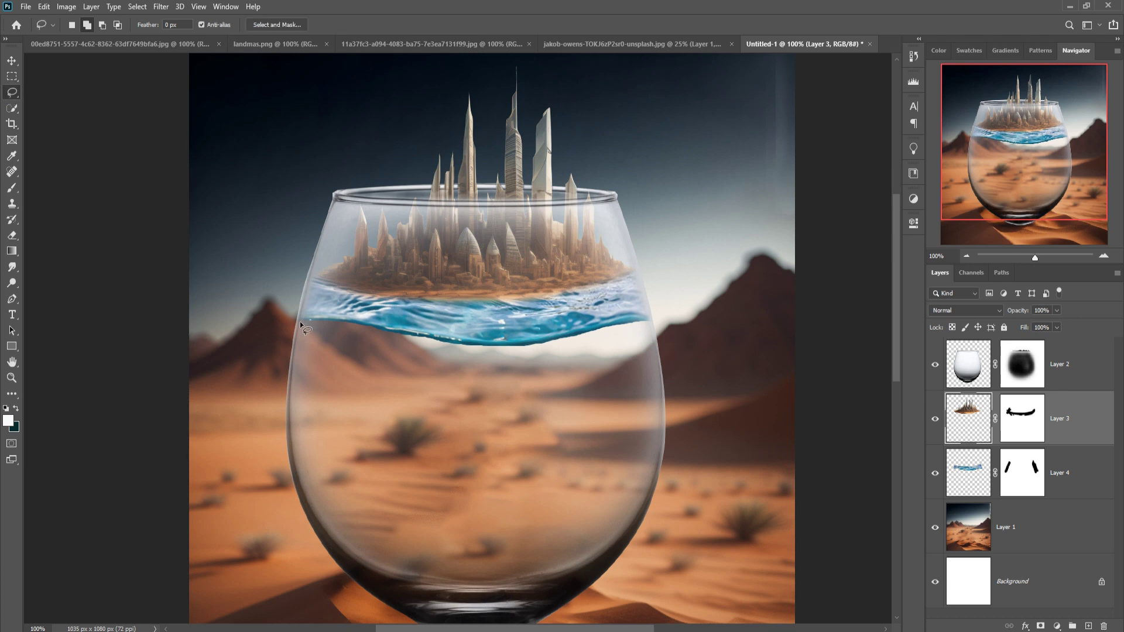
drag(284, 376, 377, 608)
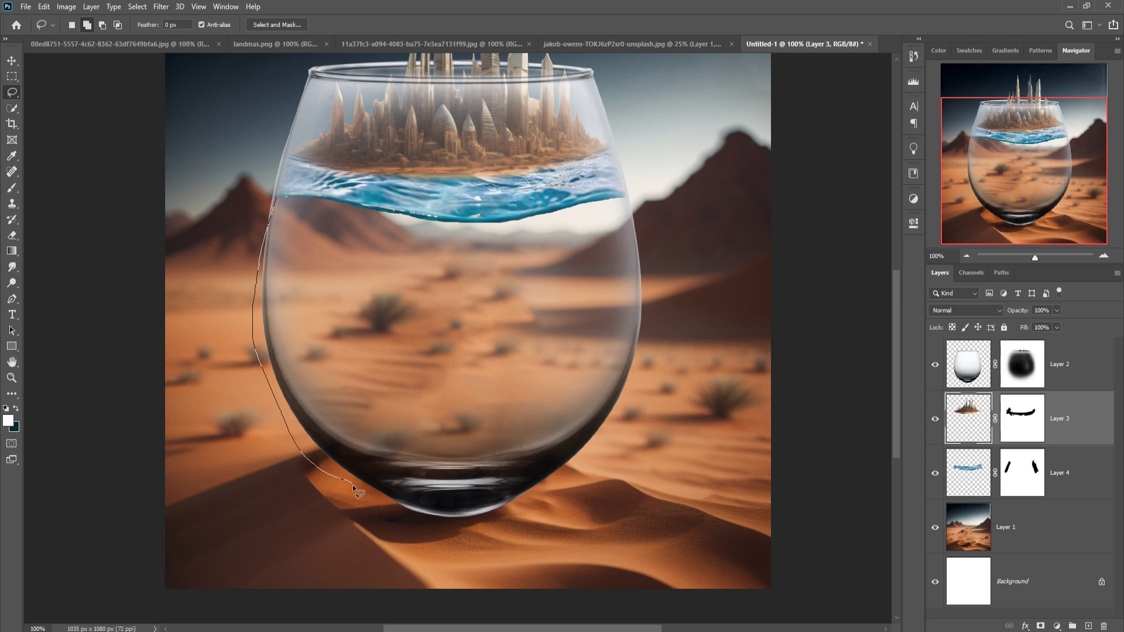
mouse_move(376, 609)
mouse_down()
mouse_move(477, 503)
mouse_move(644, 441)
mouse_move(673, 237)
mouse_move(647, 197)
mouse_move(401, 205)
mouse_move(280, 195)
mouse_up()
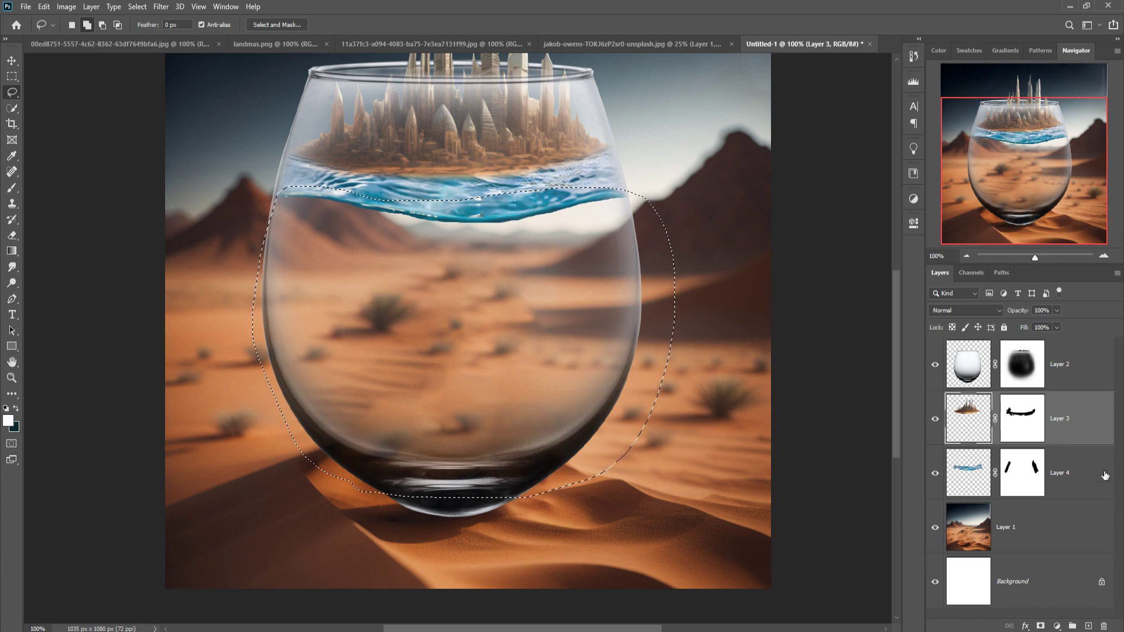
Step: Add a new layer above the desert and a bright blue (#0172ae) Solid Color fill
click(1079, 547)
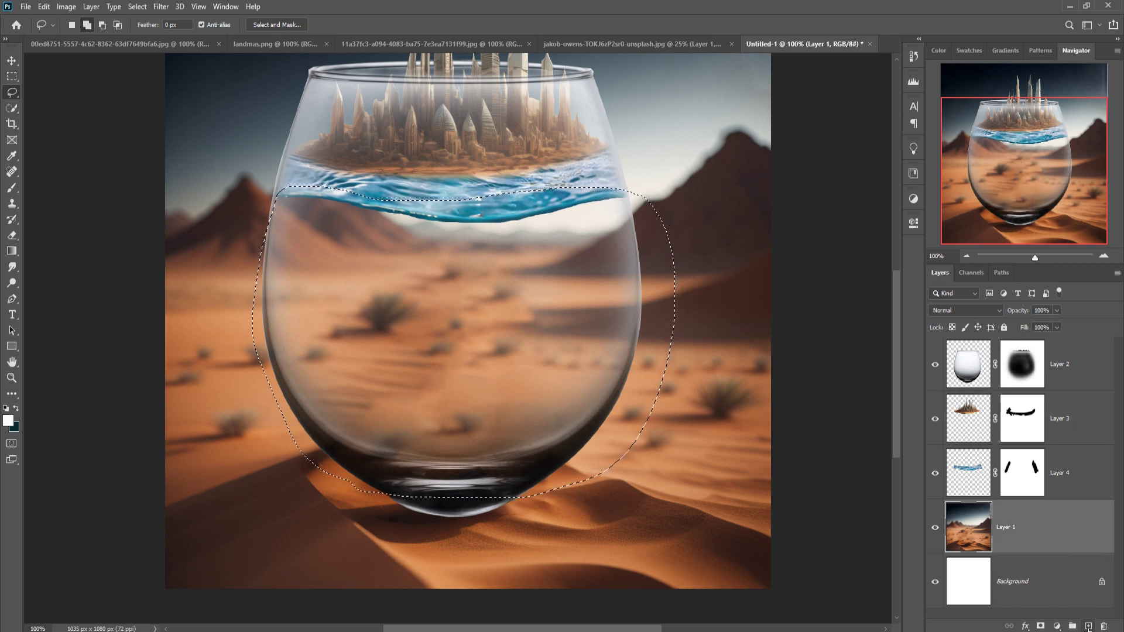
click(1088, 626)
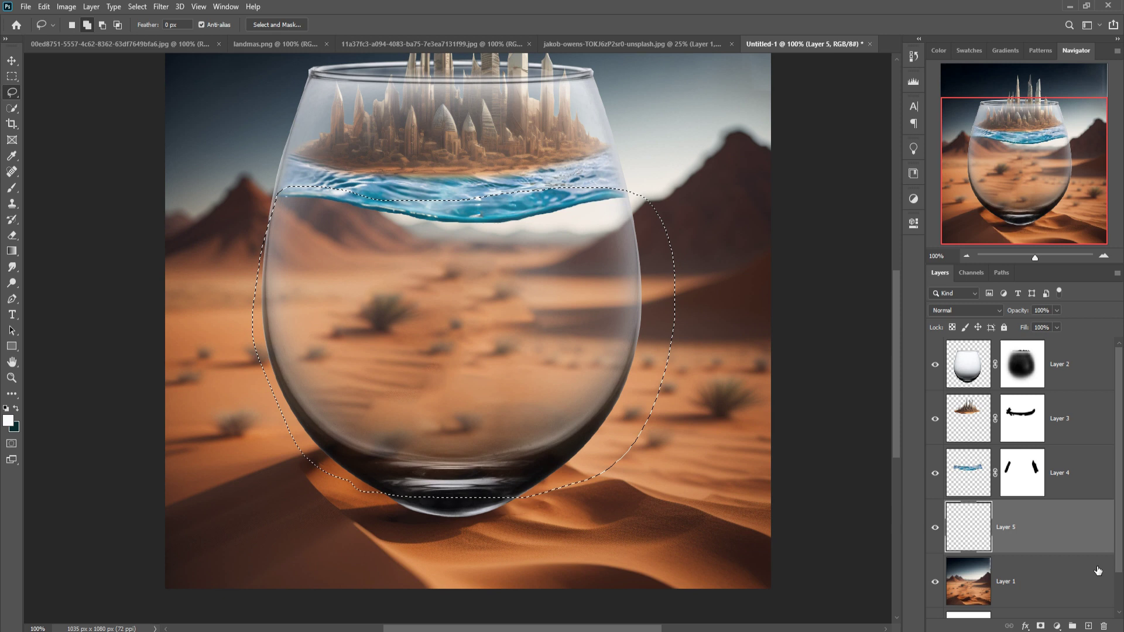
click(1057, 626)
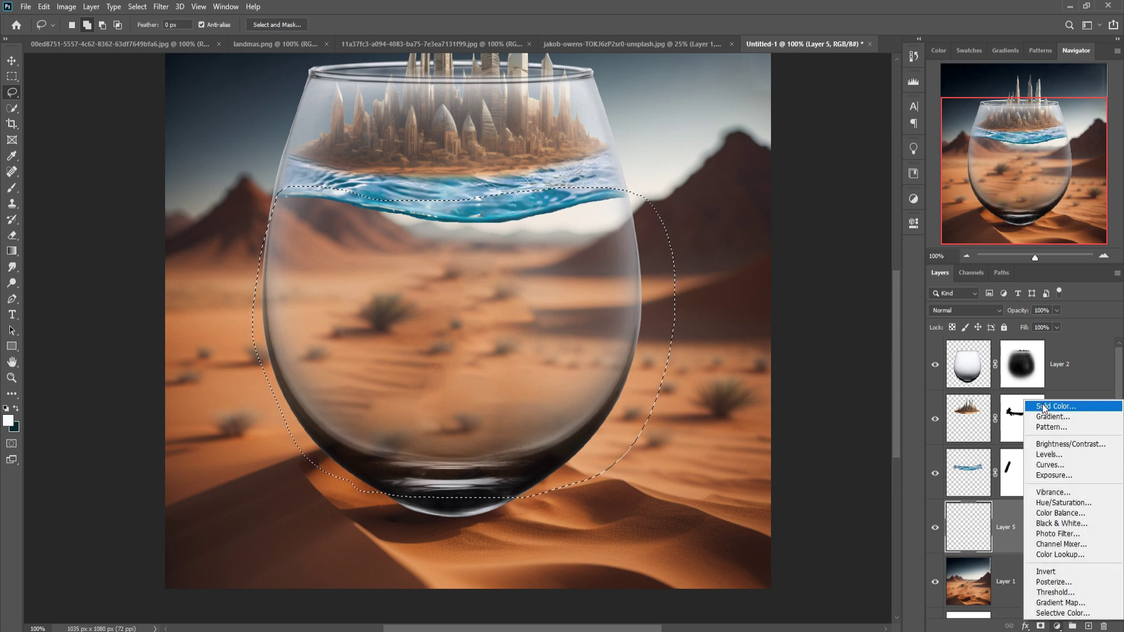
click(1044, 407)
click(816, 429)
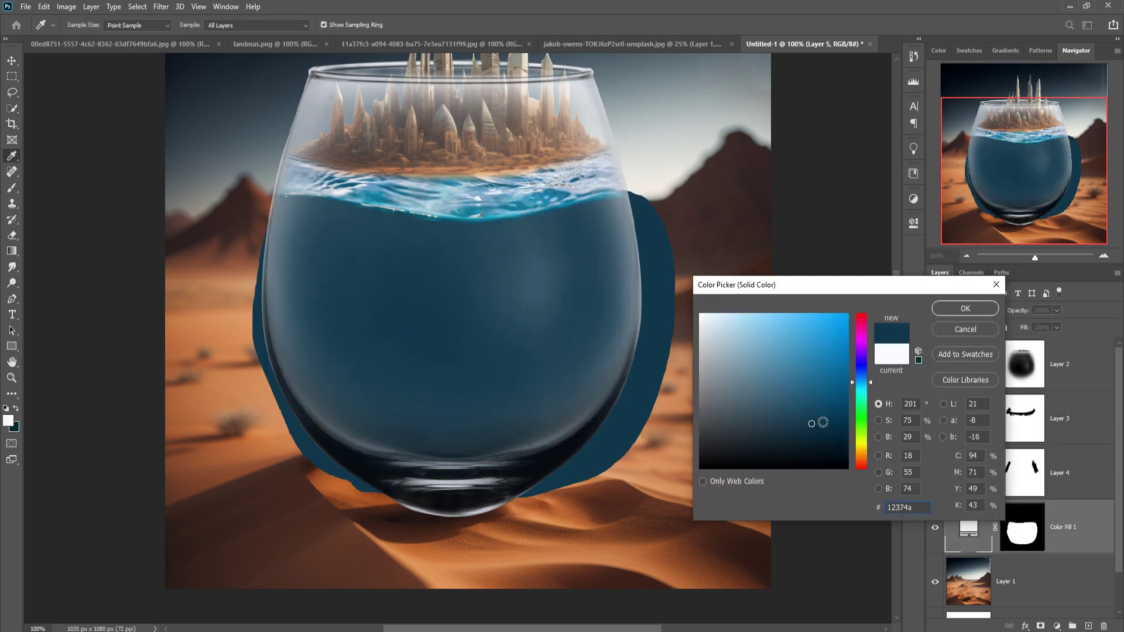
click(848, 363)
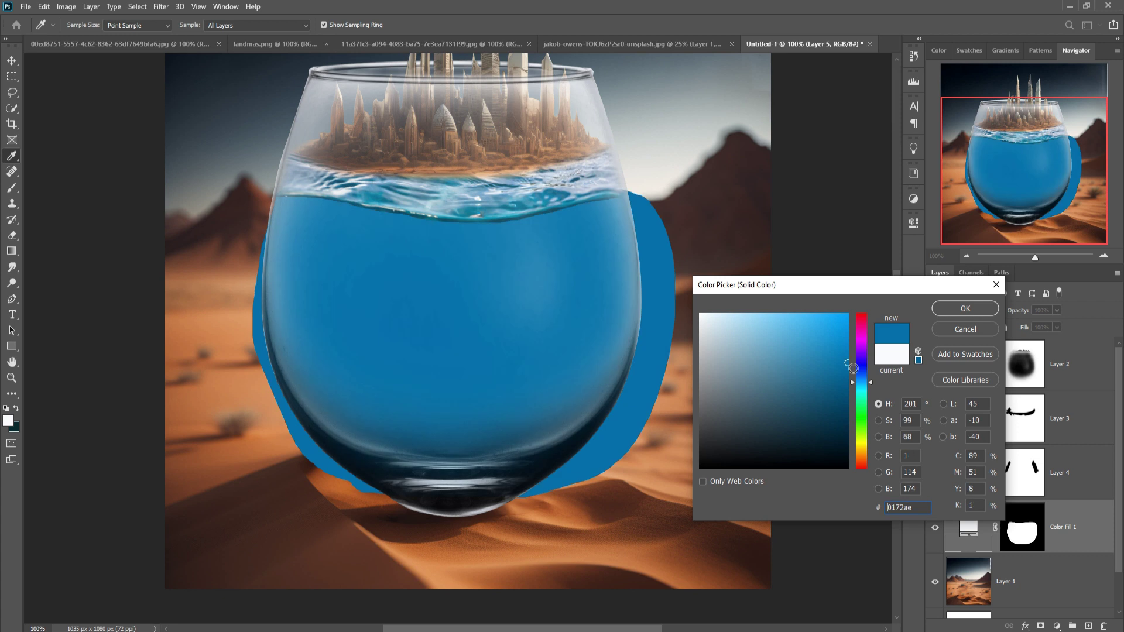
click(937, 310)
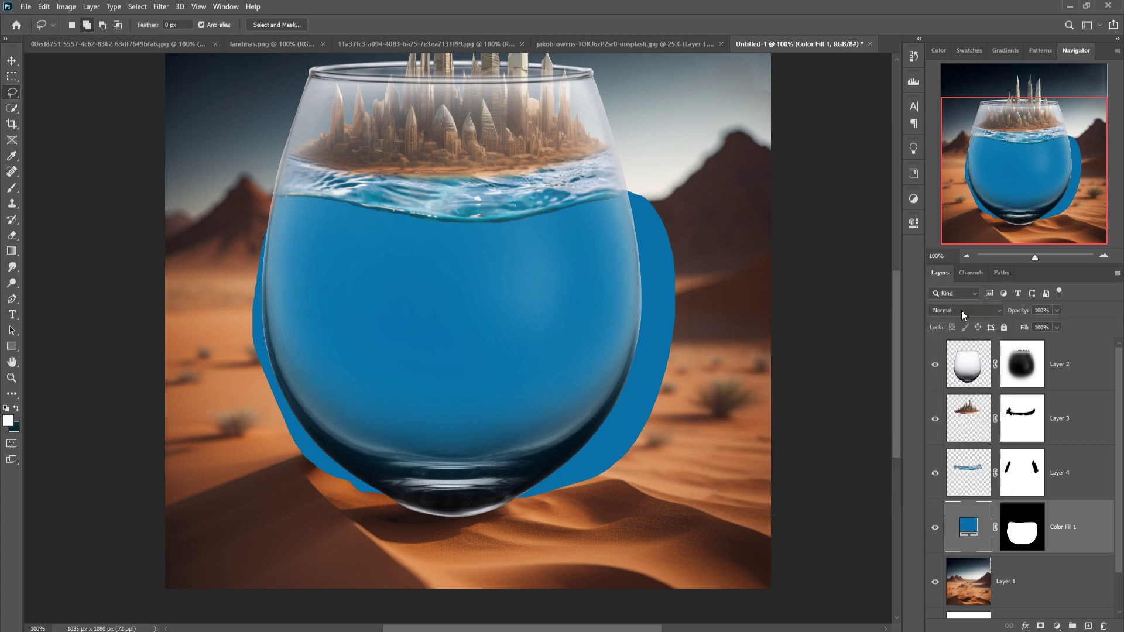
Step: Merge the blue fill with a new empty layer into Layer 5
click(1090, 625)
shift+click(1073, 573)
right_click(1071, 574)
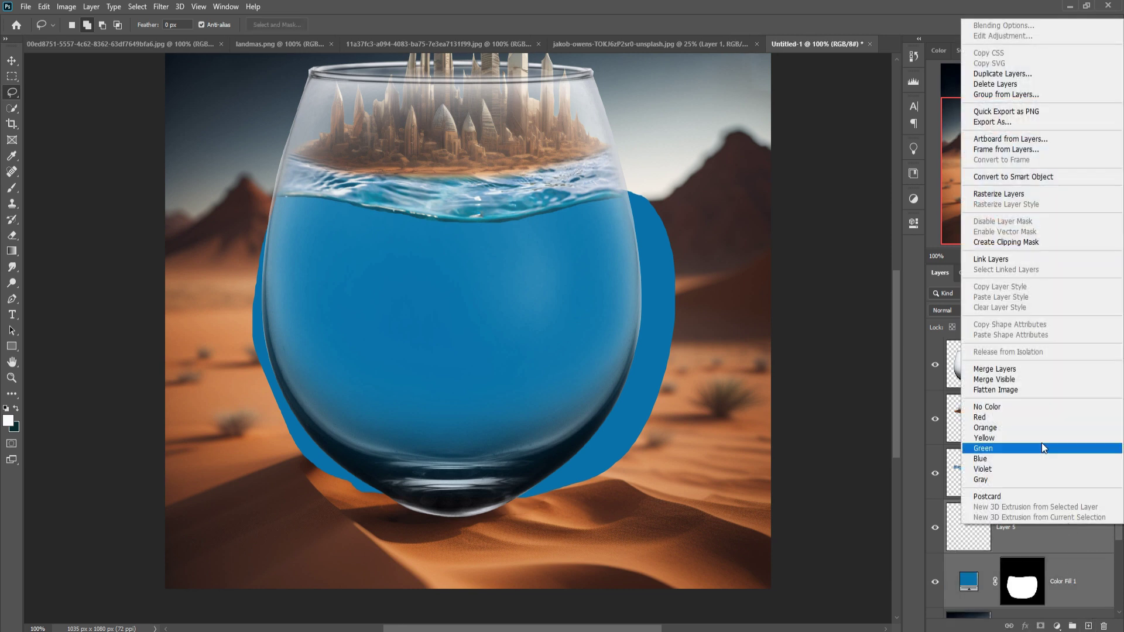
click(1008, 373)
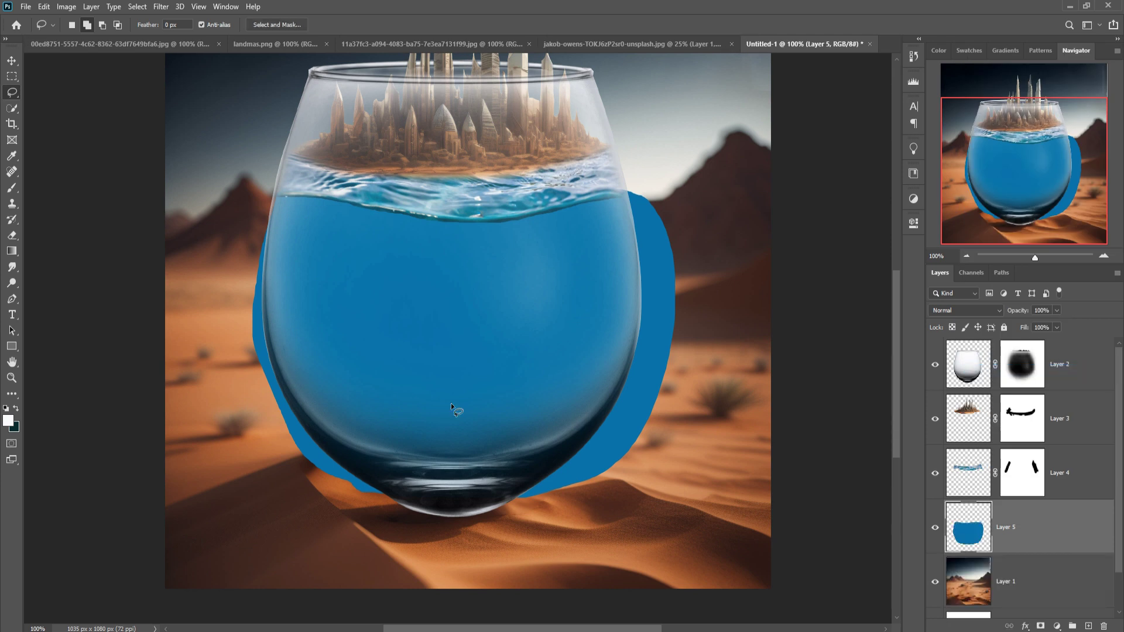
Step: Mask Layer 5 and paint out the blue spilling past the glass's left and right sides
click(11, 189)
drag(267, 217, 250, 351)
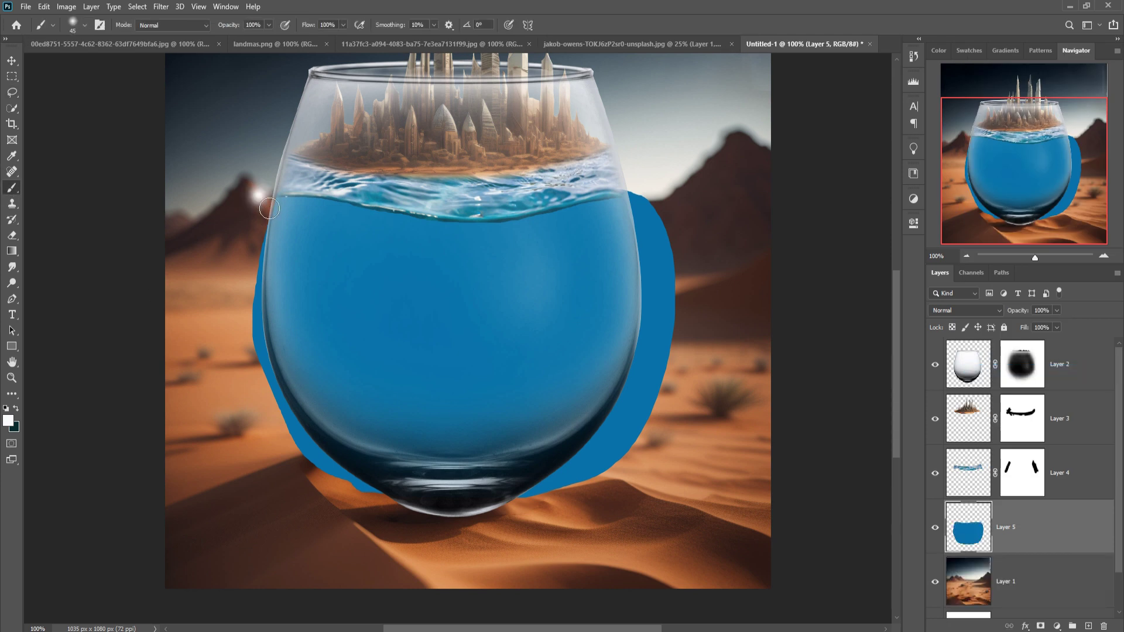
key(ctrl+z)
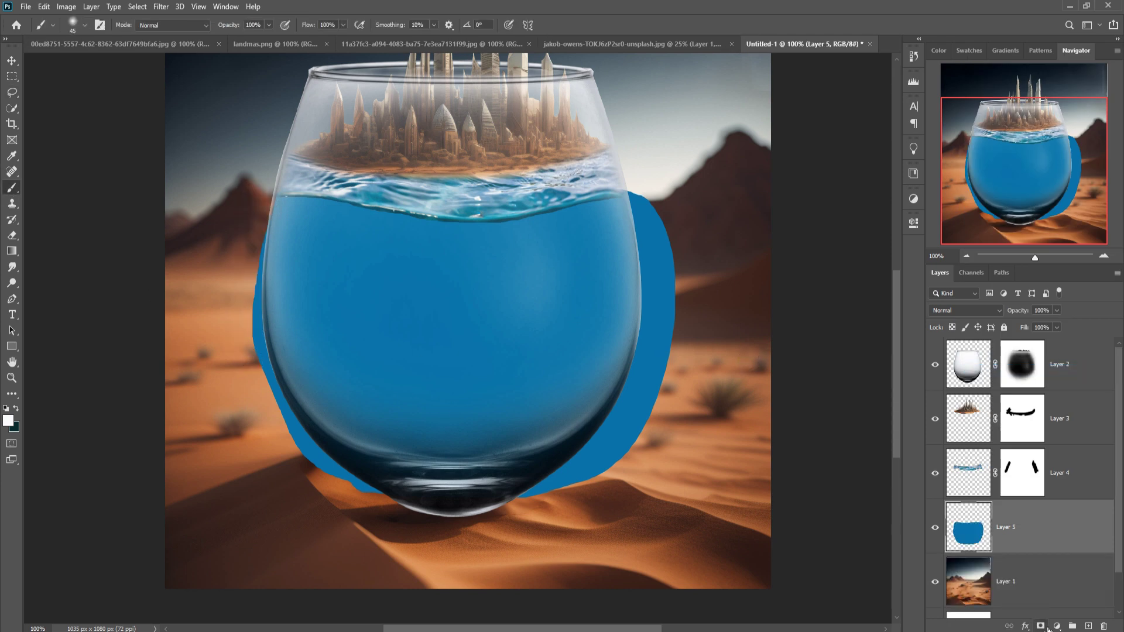
click(1045, 627)
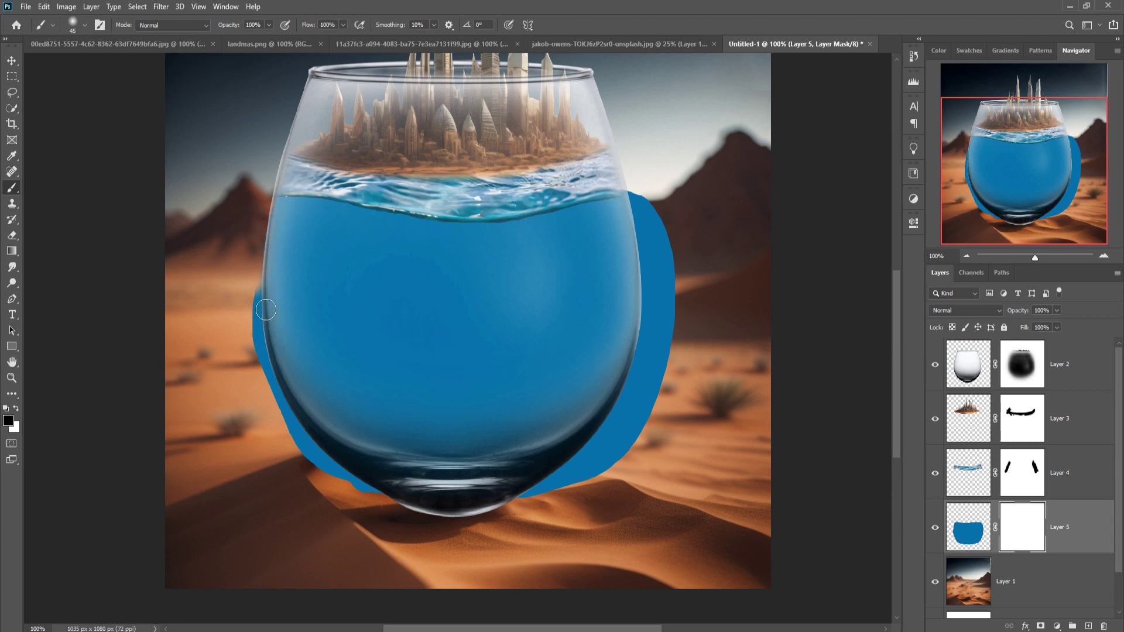
drag(262, 270, 260, 307)
mouse_move(270, 233)
mouse_down()
mouse_move(361, 494)
mouse_move(316, 466)
mouse_up()
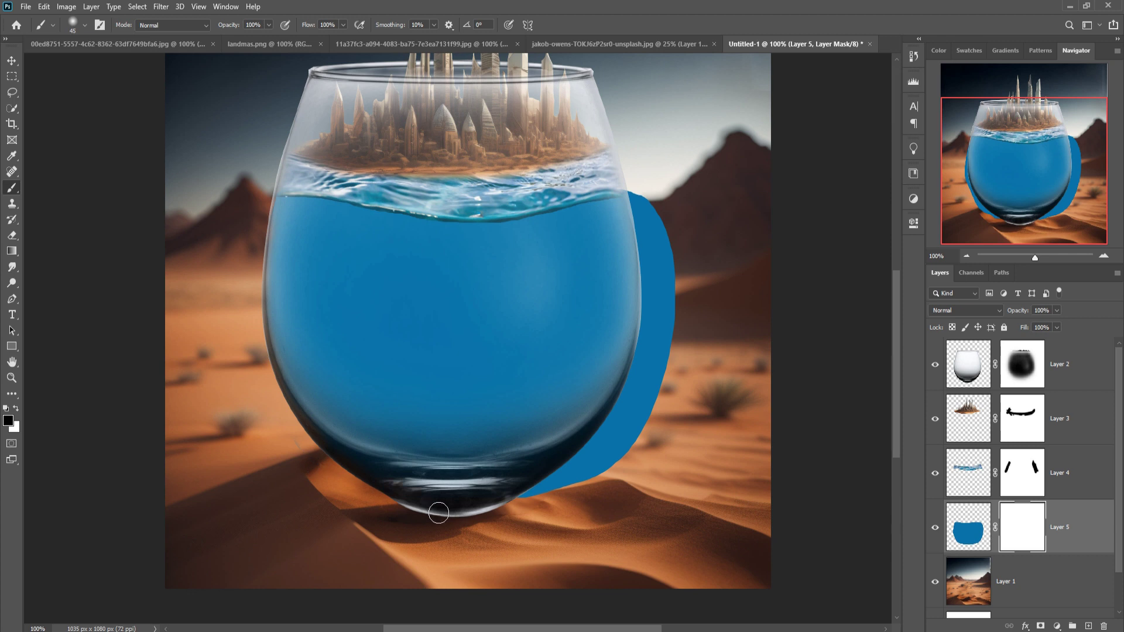
drag(565, 514, 556, 486)
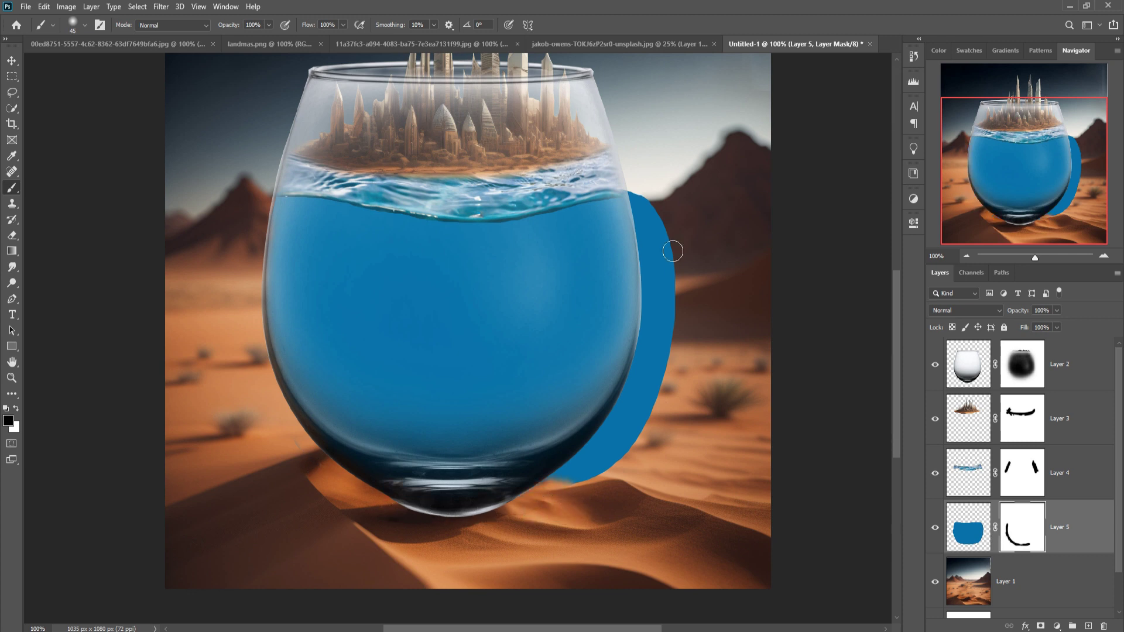
mouse_move(639, 204)
mouse_down()
mouse_move(685, 320)
mouse_move(665, 323)
mouse_move(559, 477)
mouse_up()
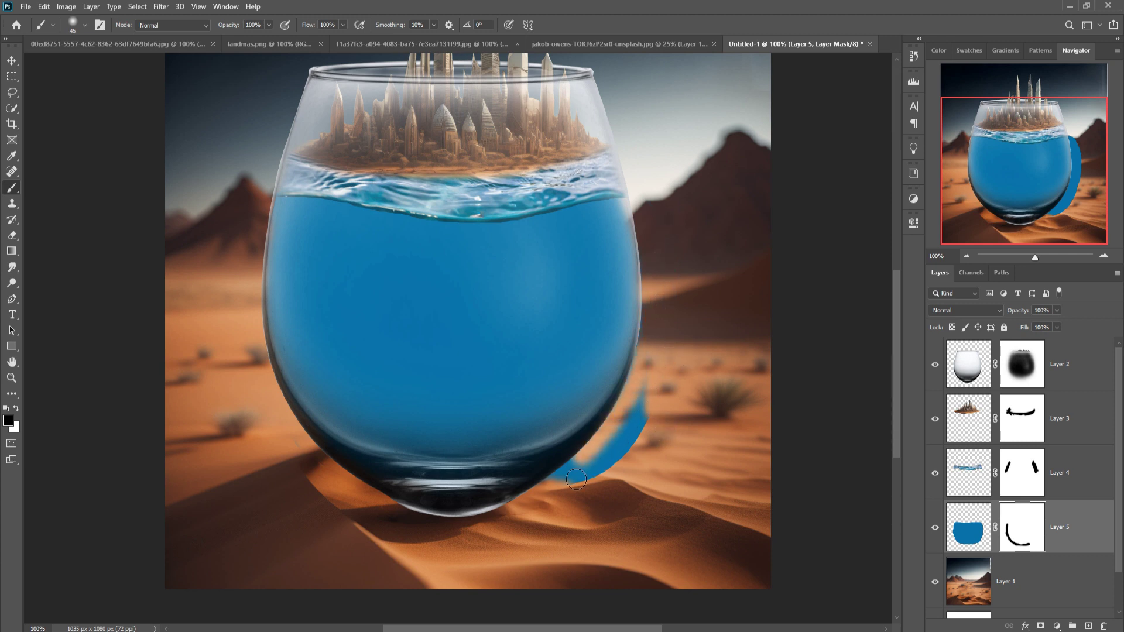
drag(633, 432, 560, 509)
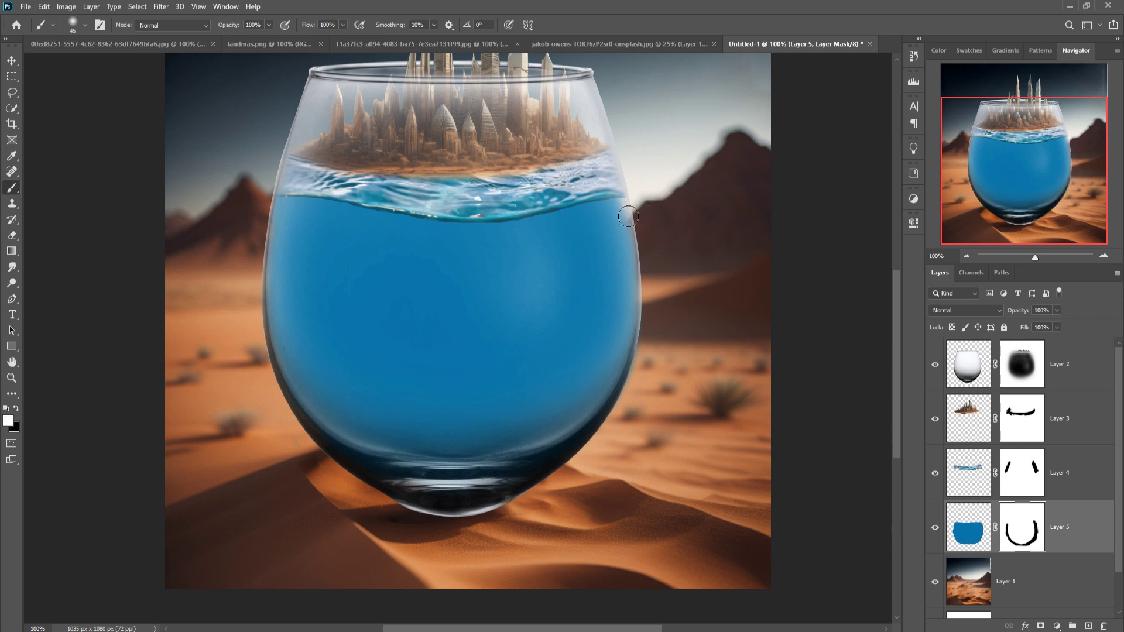
Step: Lower the brush opacity to 38%
click(268, 25)
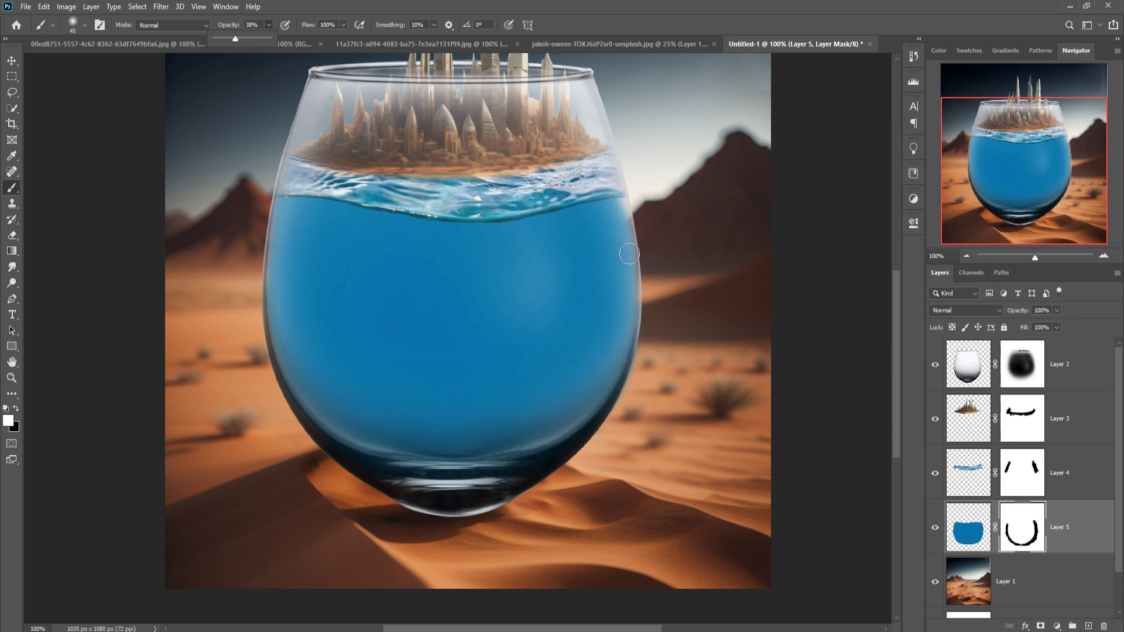
click(627, 213)
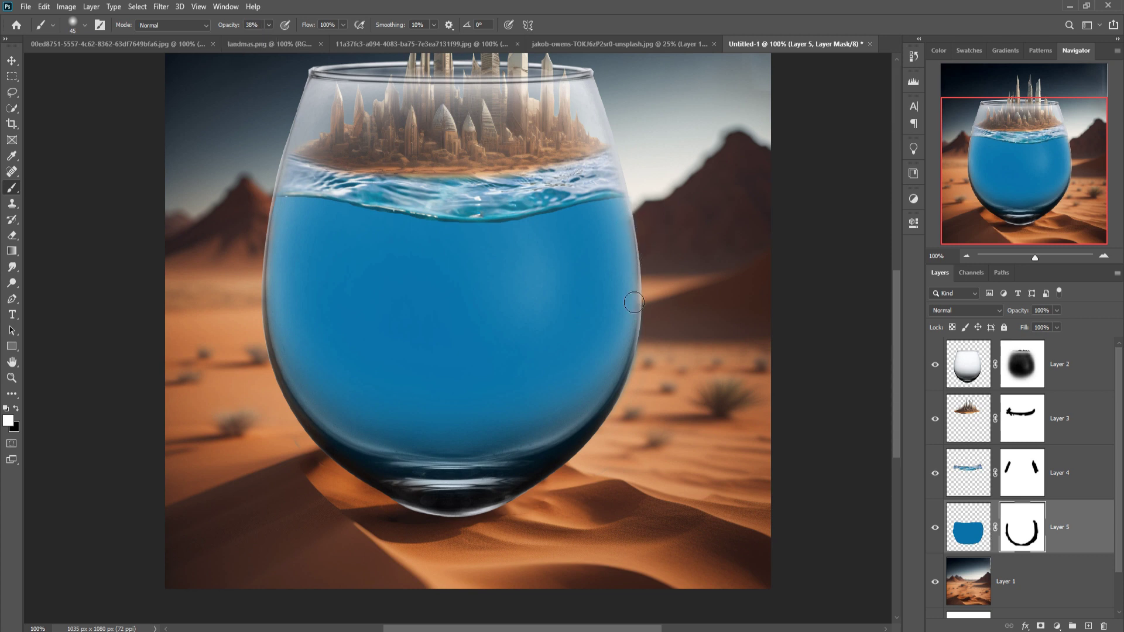
key(v)
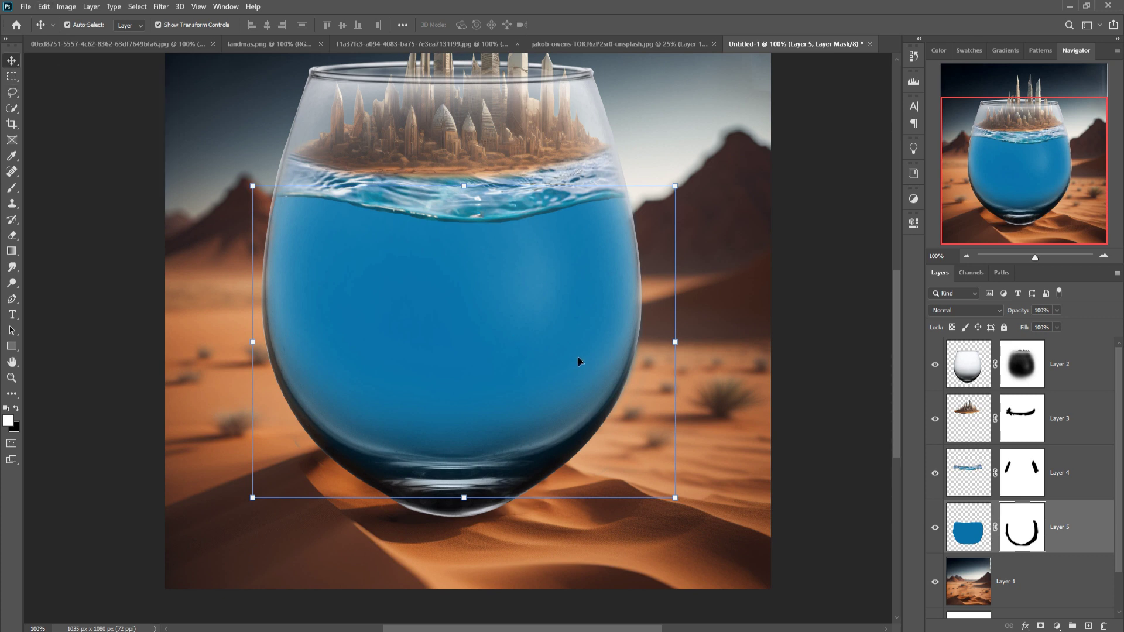
Step: Close the island image without saving
click(616, 41)
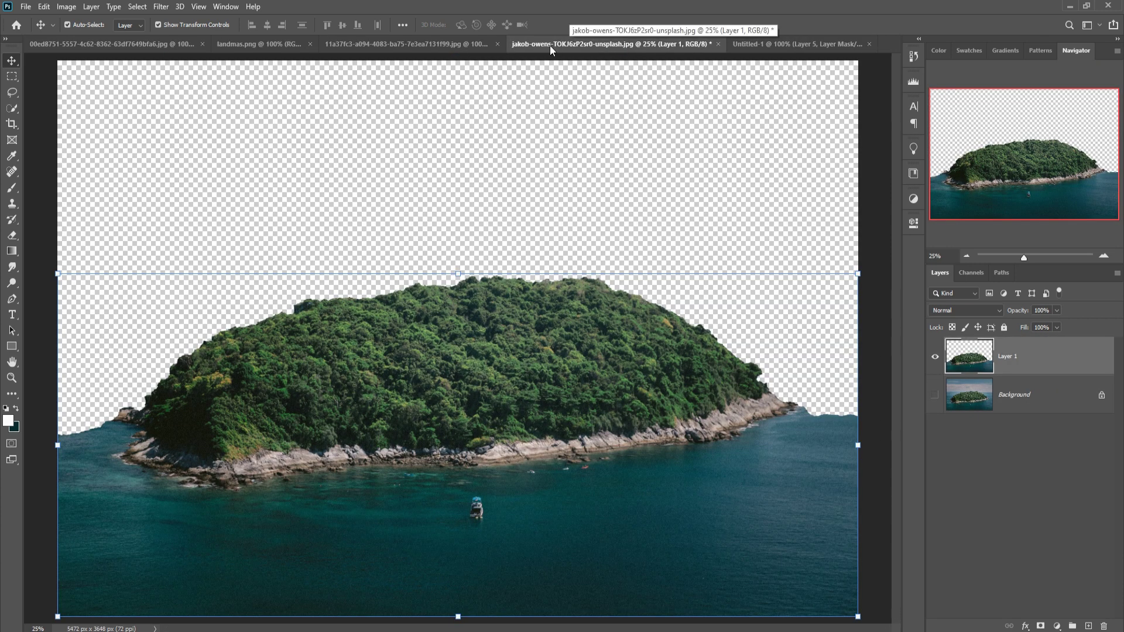
click(719, 44)
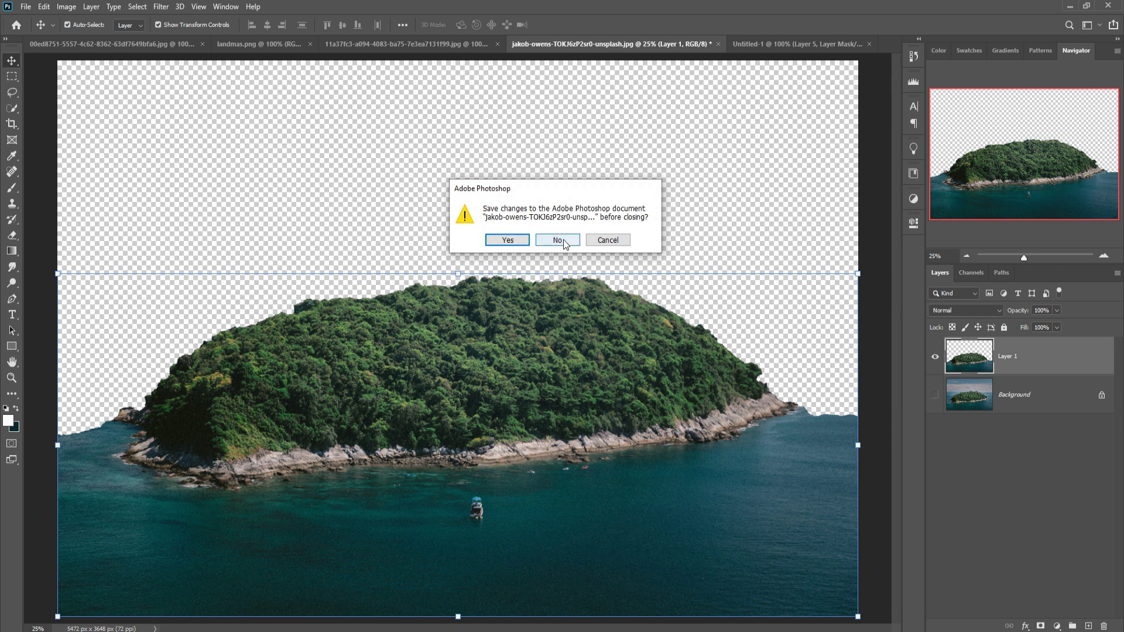
click(563, 241)
click(491, 44)
Step: Quick Select the pointed rock in landmas.png
click(282, 42)
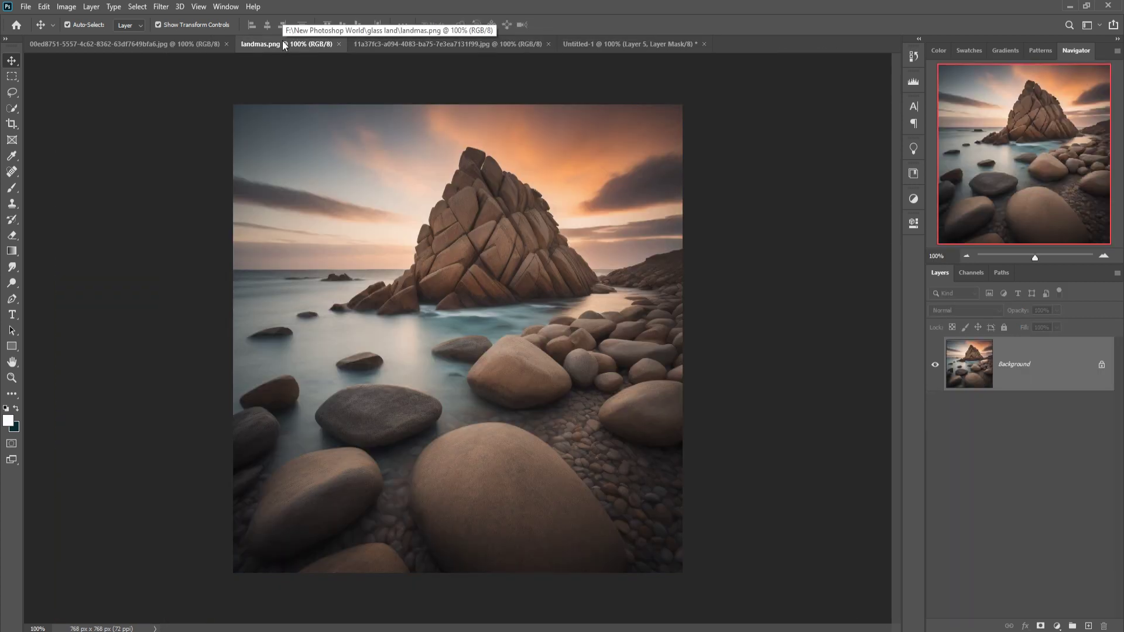
click(10, 109)
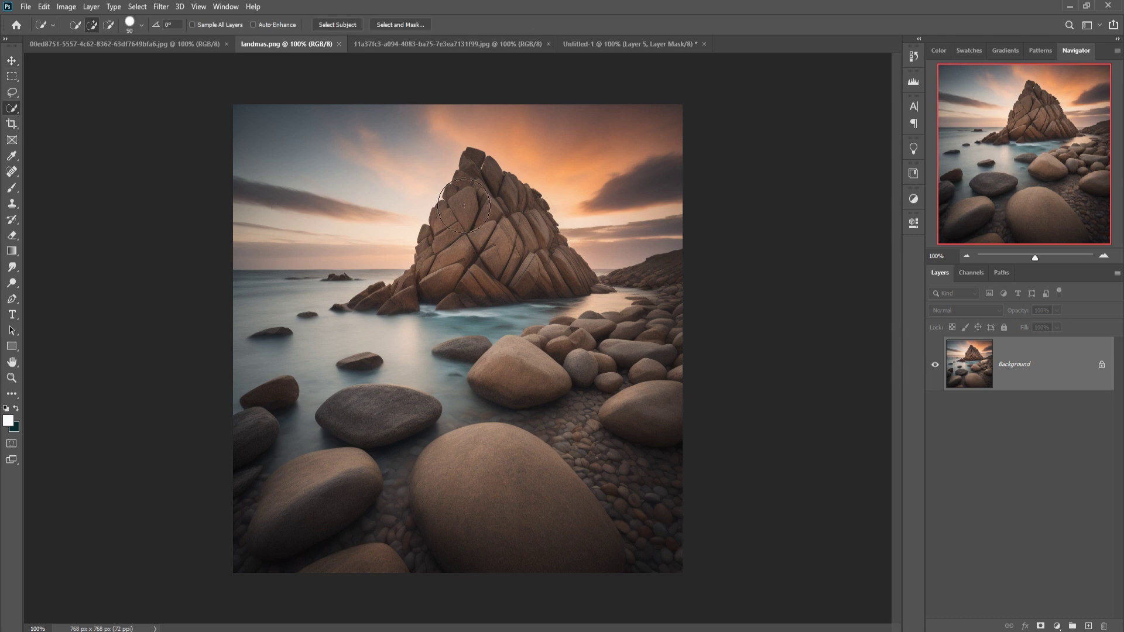
key(bracketleft)
key(bracketleft)
key(bracketleft)
mouse_move(499, 217)
mouse_down()
mouse_move(522, 271)
mouse_move(375, 301)
mouse_up()
click(12, 61)
Step: Copy the rock into the glass composite, enlarging it and moving it into the water
mouse_move(287, 44)
mouse_down()
mouse_move(286, 85)
mouse_move(607, 160)
mouse_up()
key(ctrl+Tab)
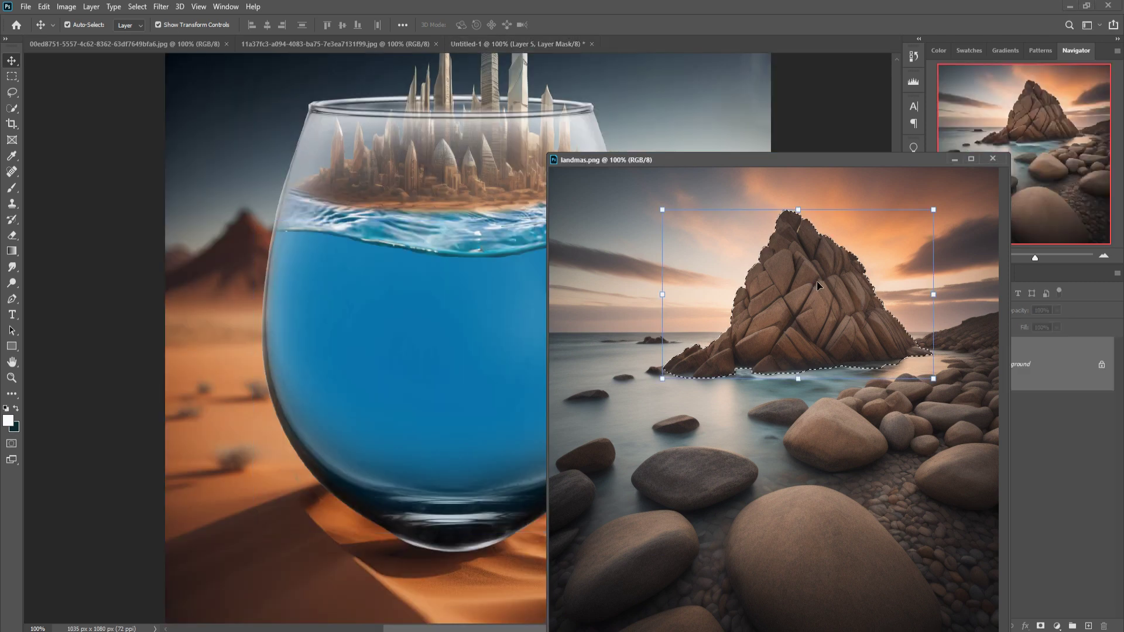
drag(817, 281, 399, 427)
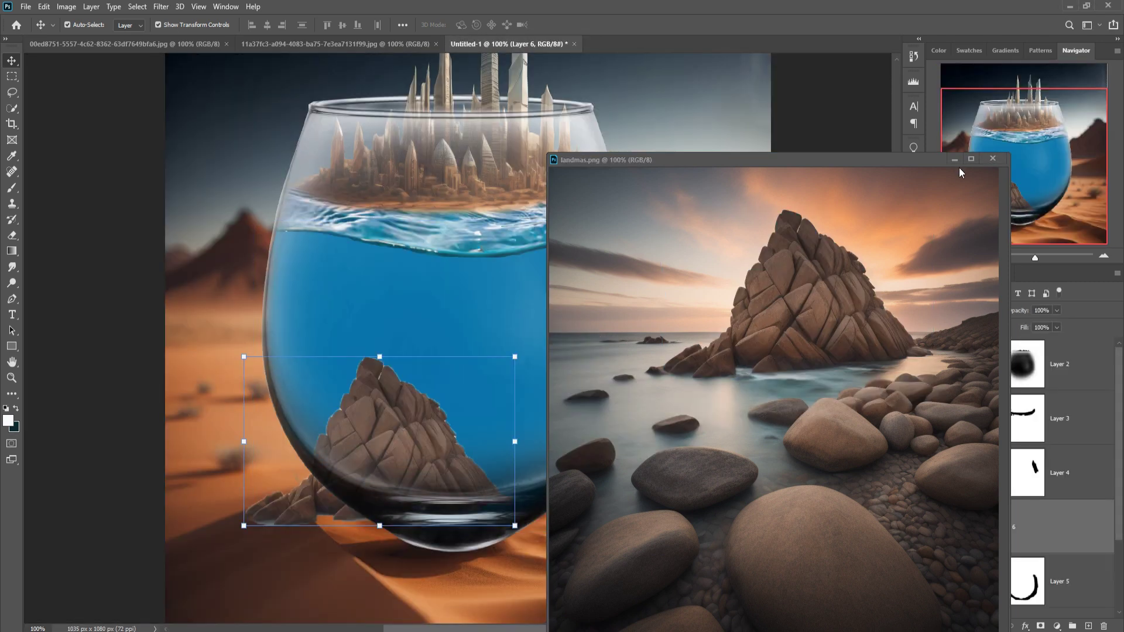
click(955, 159)
drag(514, 356, 563, 326)
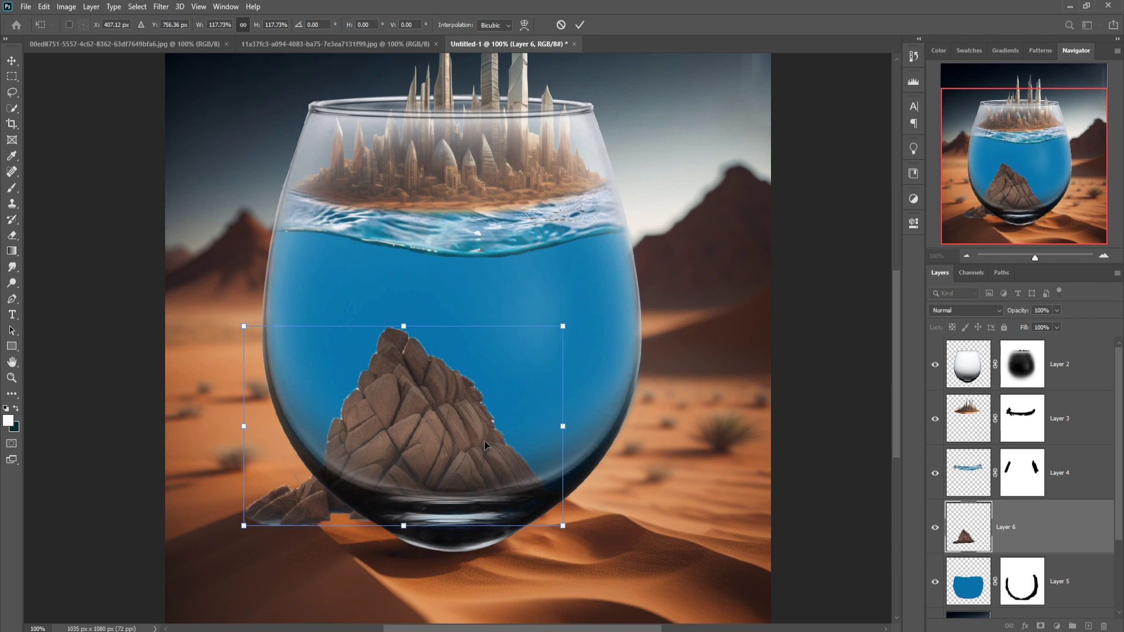
drag(483, 441, 523, 376)
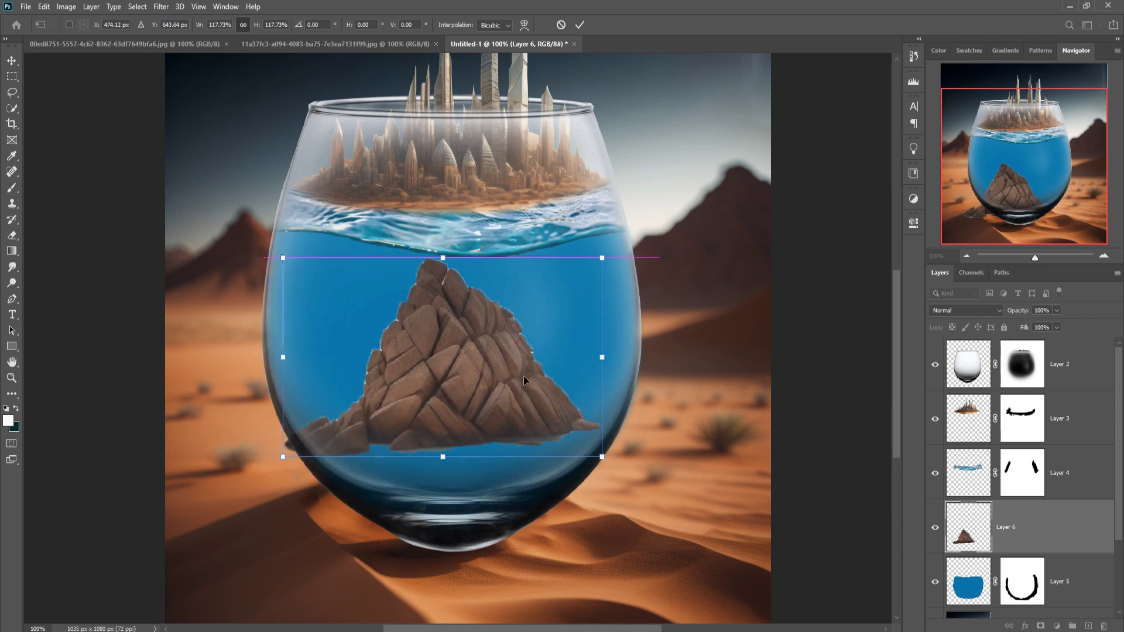
Step: Apply the rock's placement and clear the leftover lasso selection
click(8, 93)
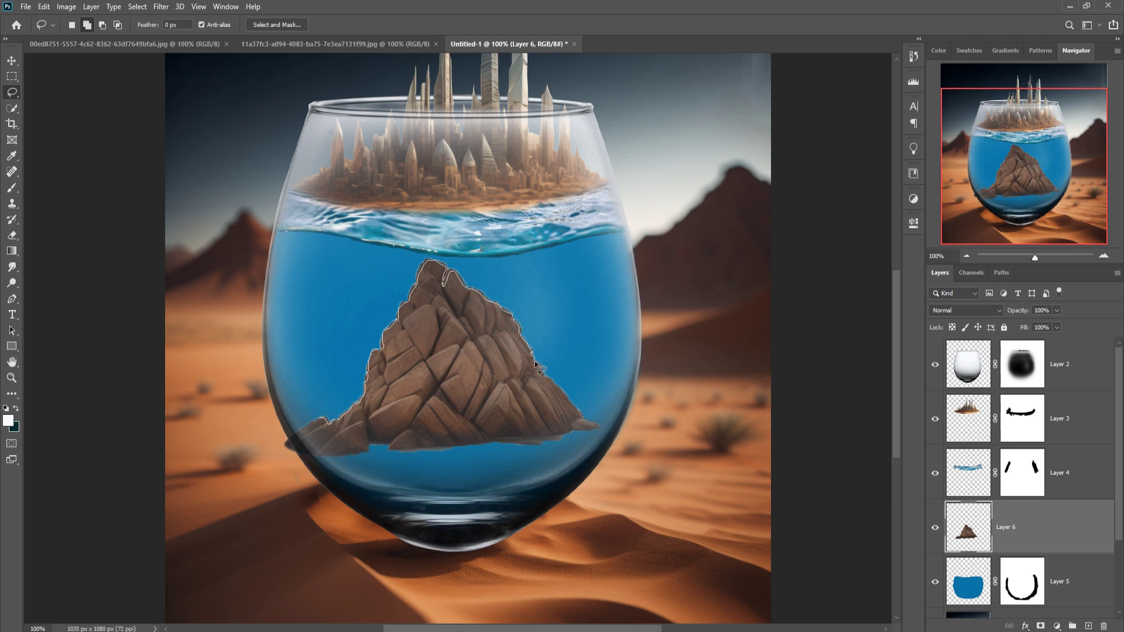
mouse_move(598, 384)
mouse_down()
mouse_move(427, 225)
mouse_move(321, 373)
mouse_up()
drag(320, 419, 320, 418)
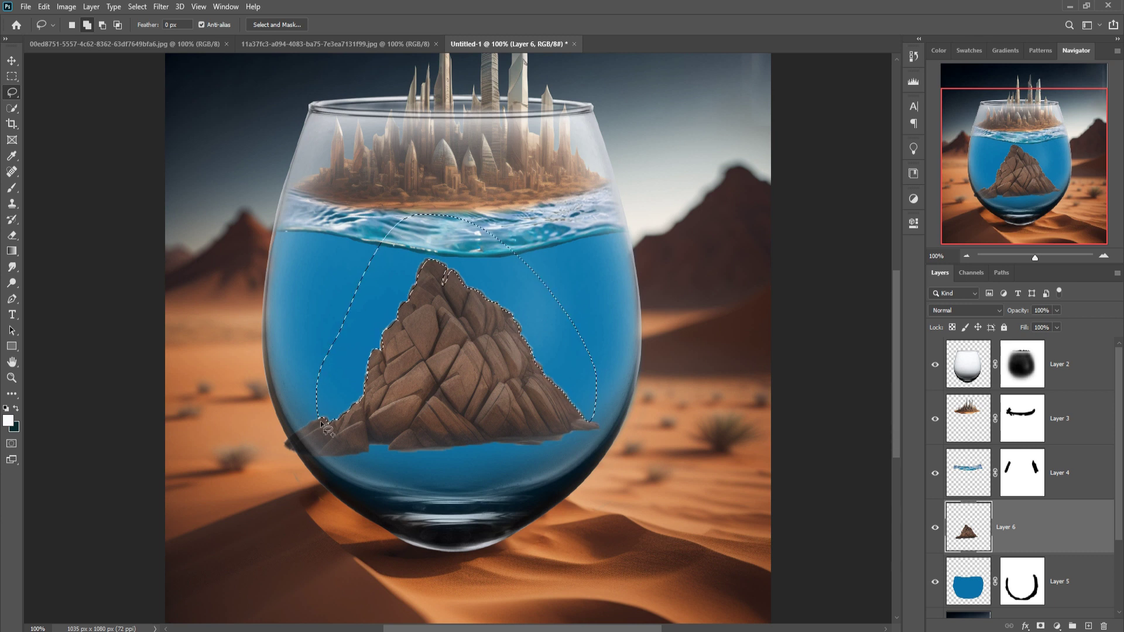
click(137, 7)
click(146, 31)
key(v)
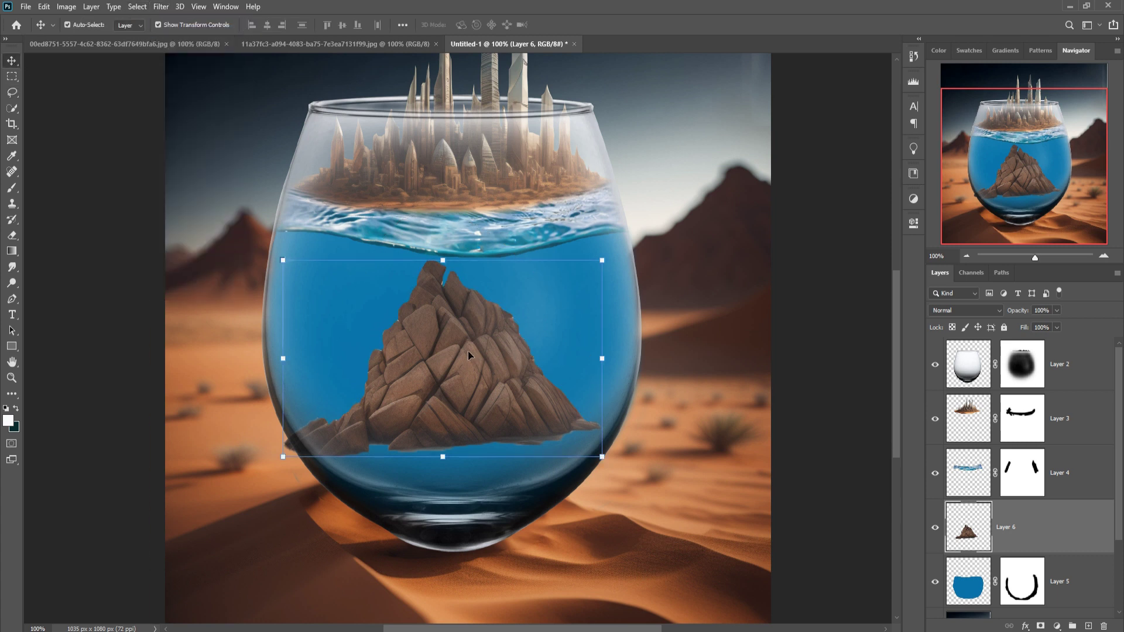
Step: Move the rock to the glass's left edge and scale it to about 173%
drag(469, 355, 318, 353)
drag(299, 461, 291, 588)
drag(293, 254, 294, 250)
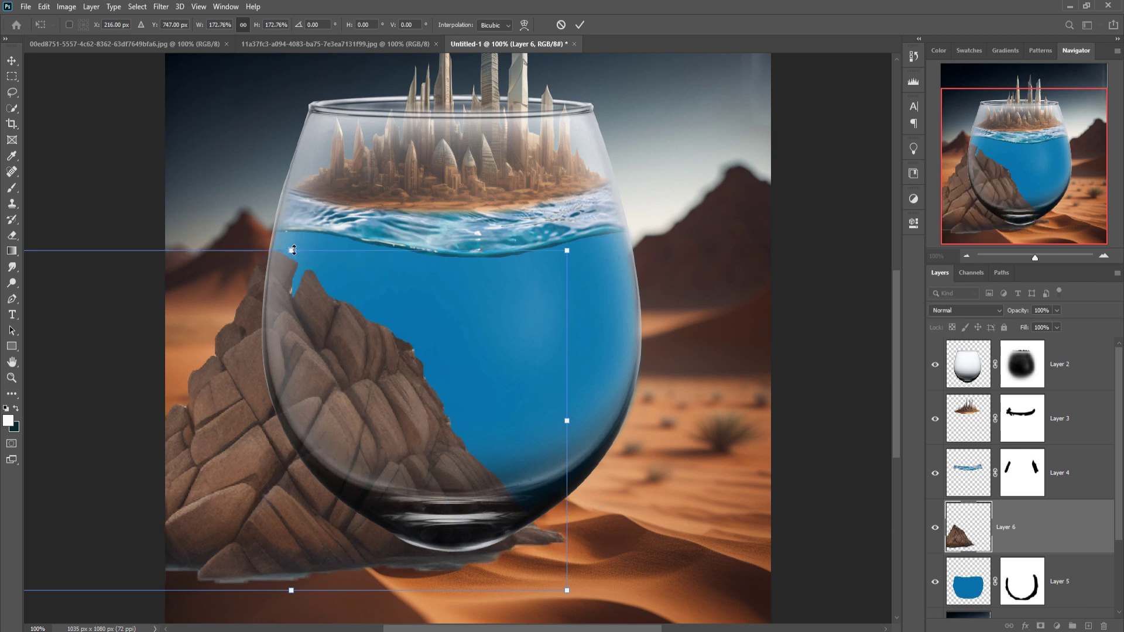
drag(262, 288, 262, 258)
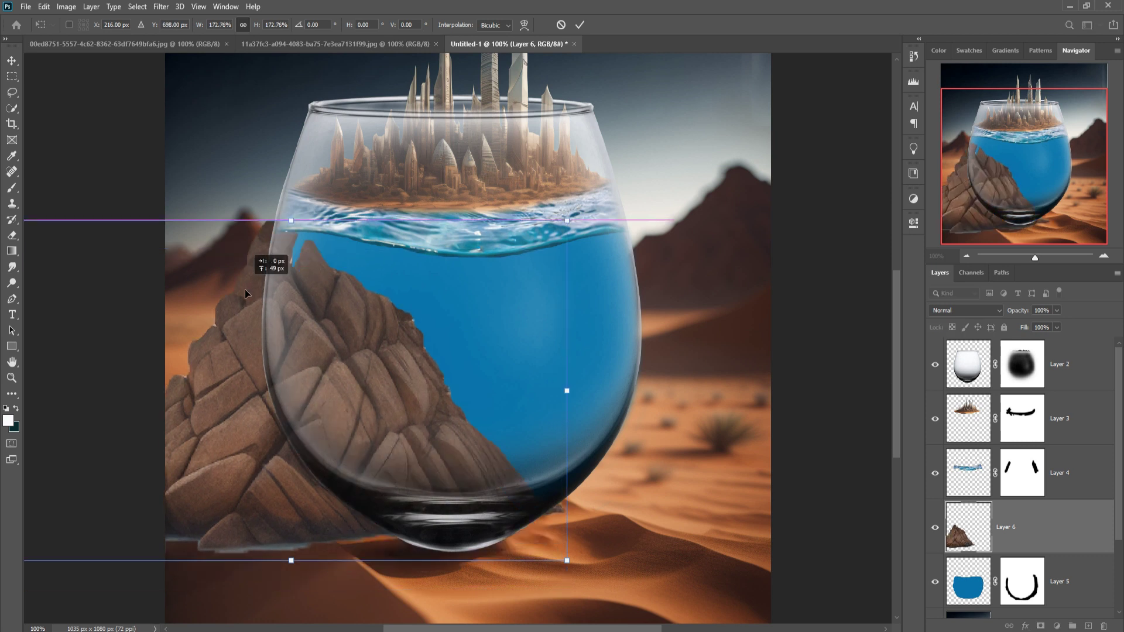
click(580, 24)
click(44, 7)
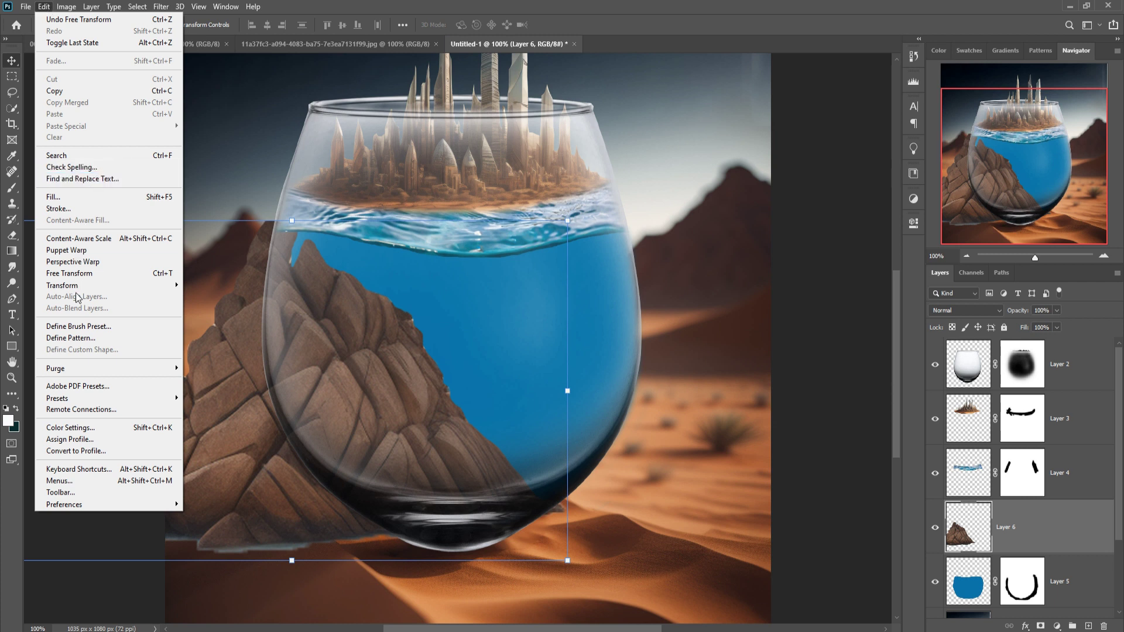
Step: Warp the rock so it bends along the glass's left wall
mouse_move(62, 286)
click(240, 368)
drag(377, 346, 356, 391)
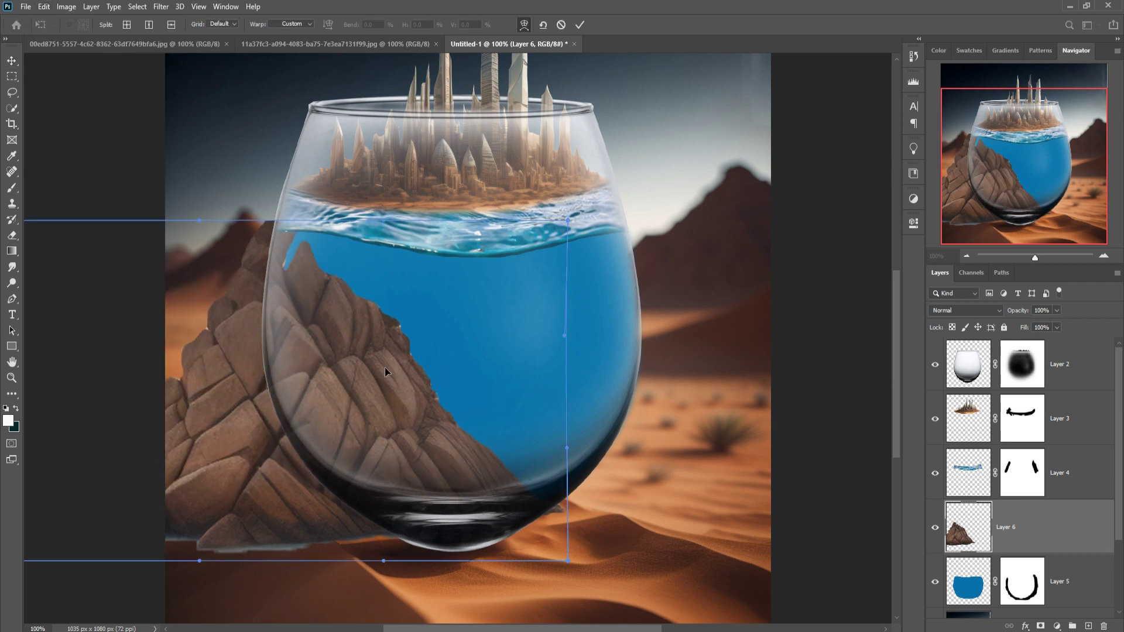
drag(265, 223, 252, 235)
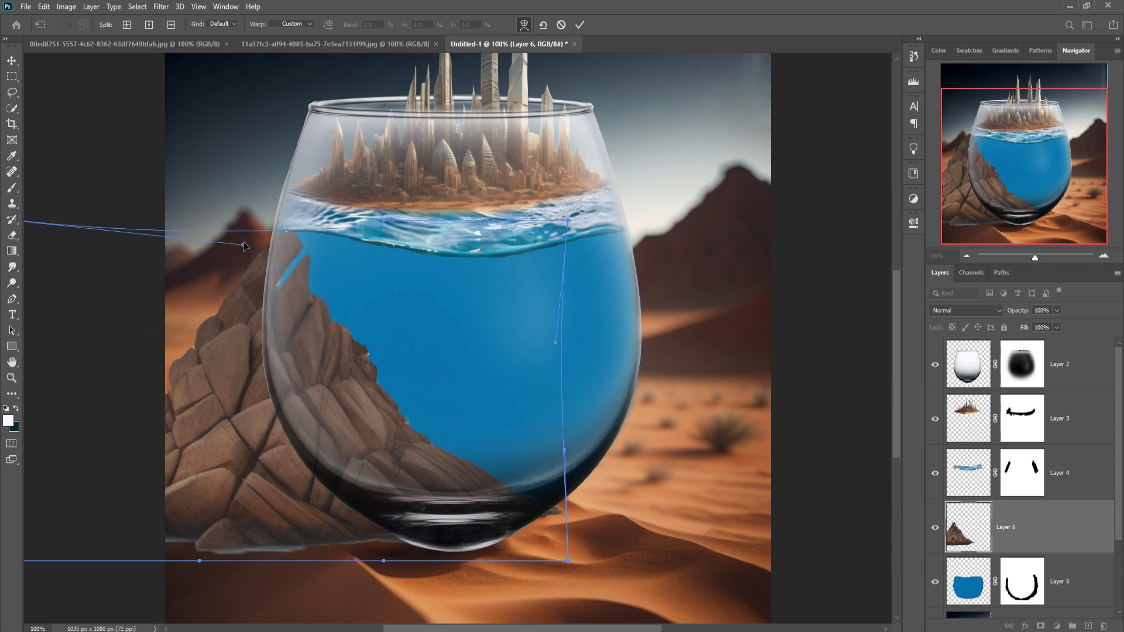
drag(374, 414, 372, 427)
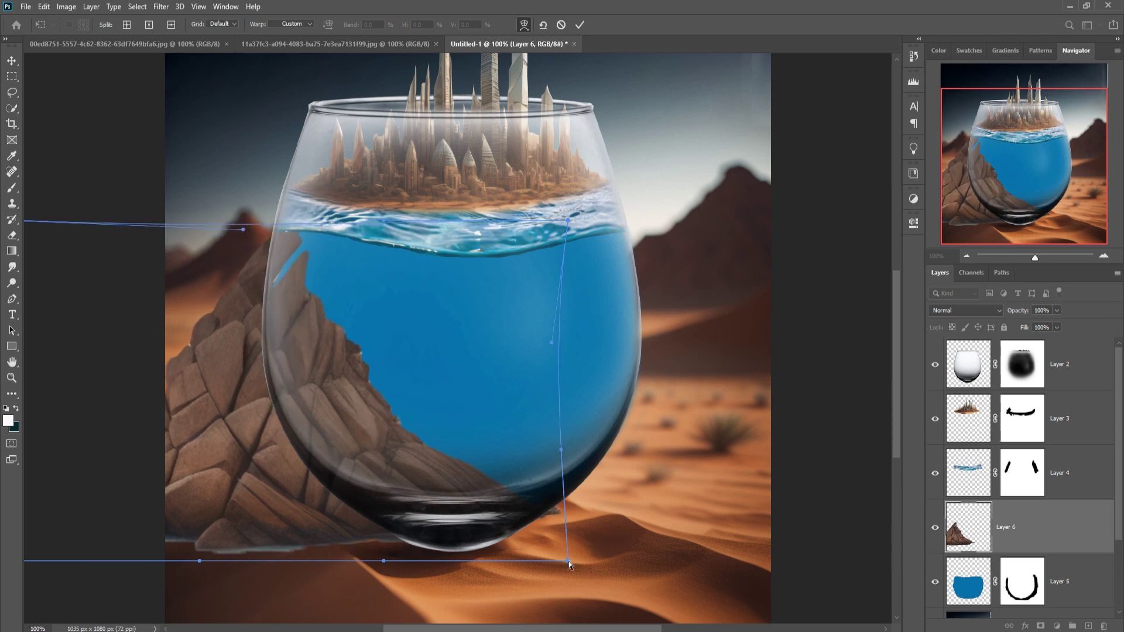
drag(568, 561, 473, 531)
drag(318, 293, 335, 388)
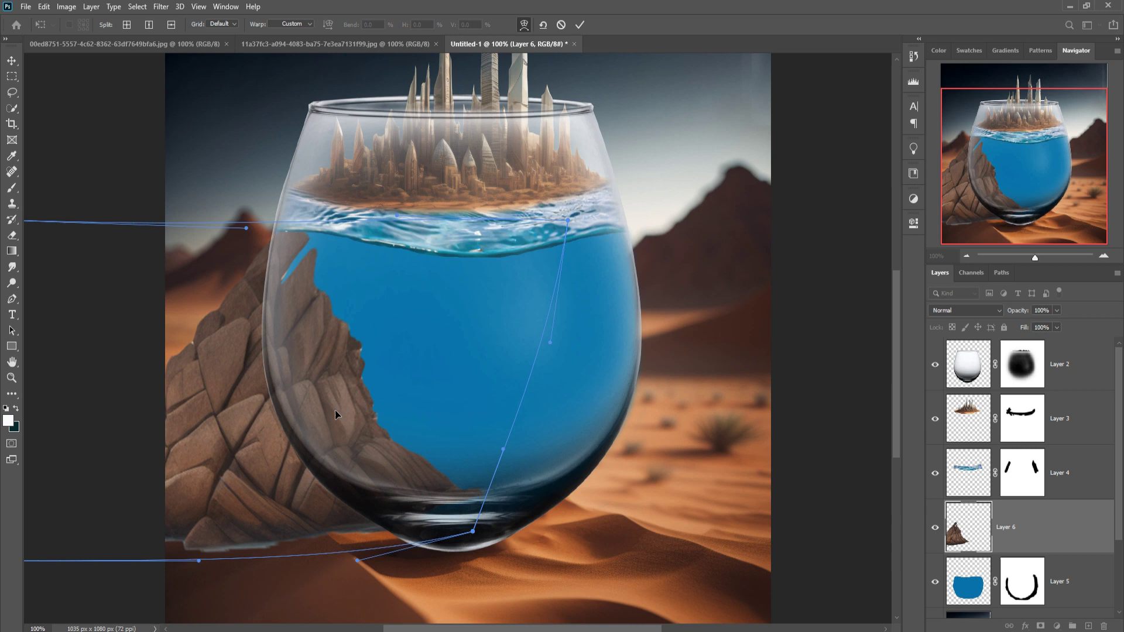
click(579, 25)
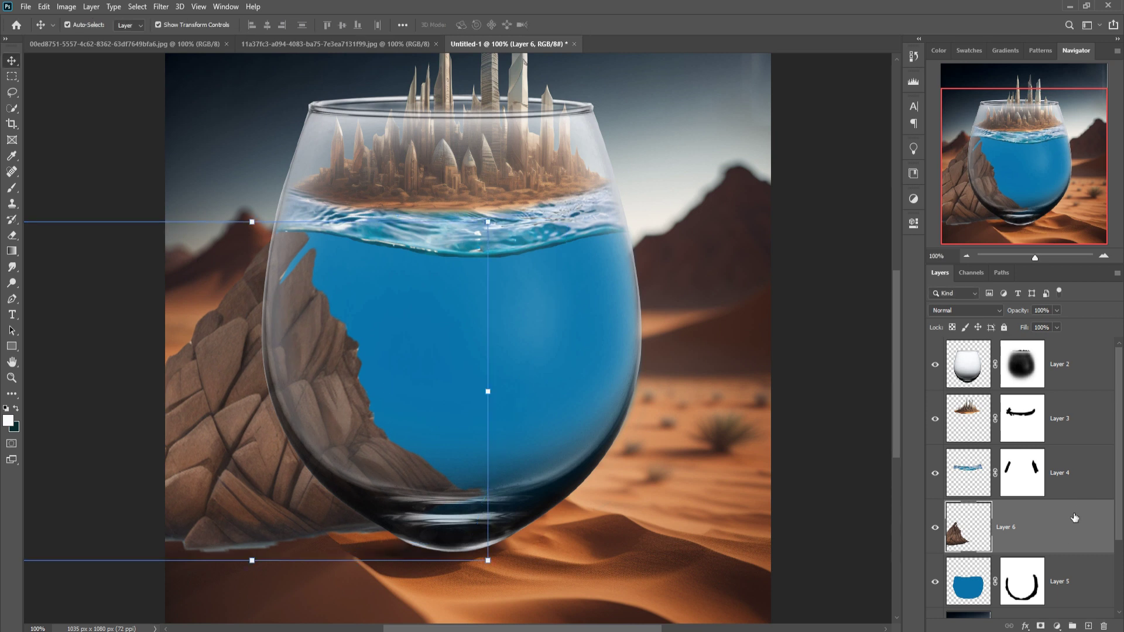
Step: Duplicate the rock, move the mirrored copy to the right side, and warp it
key(ctrl+j)
key(ctrl+t)
mouse_move(637, 460)
mouse_down()
mouse_move(652, 431)
mouse_move(626, 426)
mouse_up()
click(44, 7)
click(205, 364)
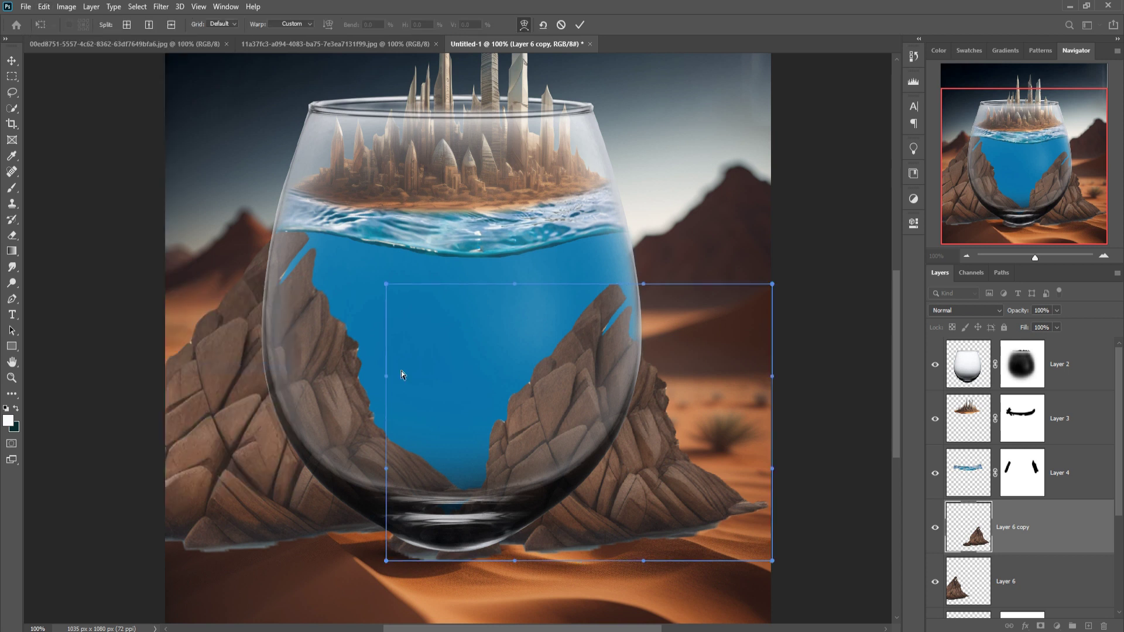
drag(625, 384, 644, 363)
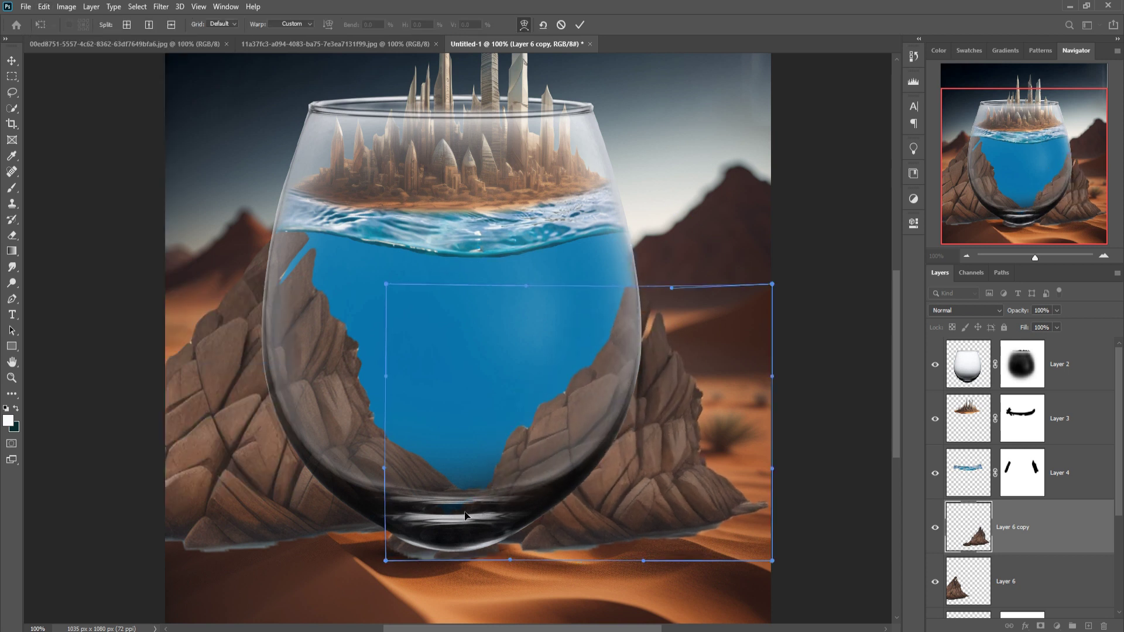
drag(465, 516, 375, 480)
Step: Mask Layer 6 copy and Layer 6, painting out rock outside the glass with a full-strength black brush
click(580, 25)
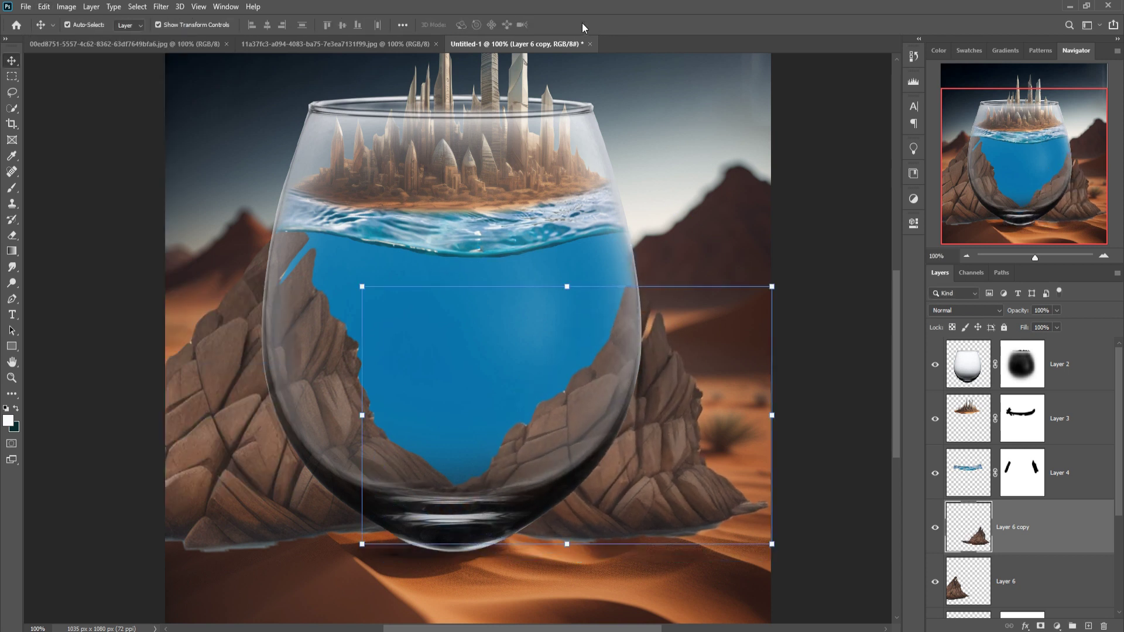
click(1040, 626)
key(b)
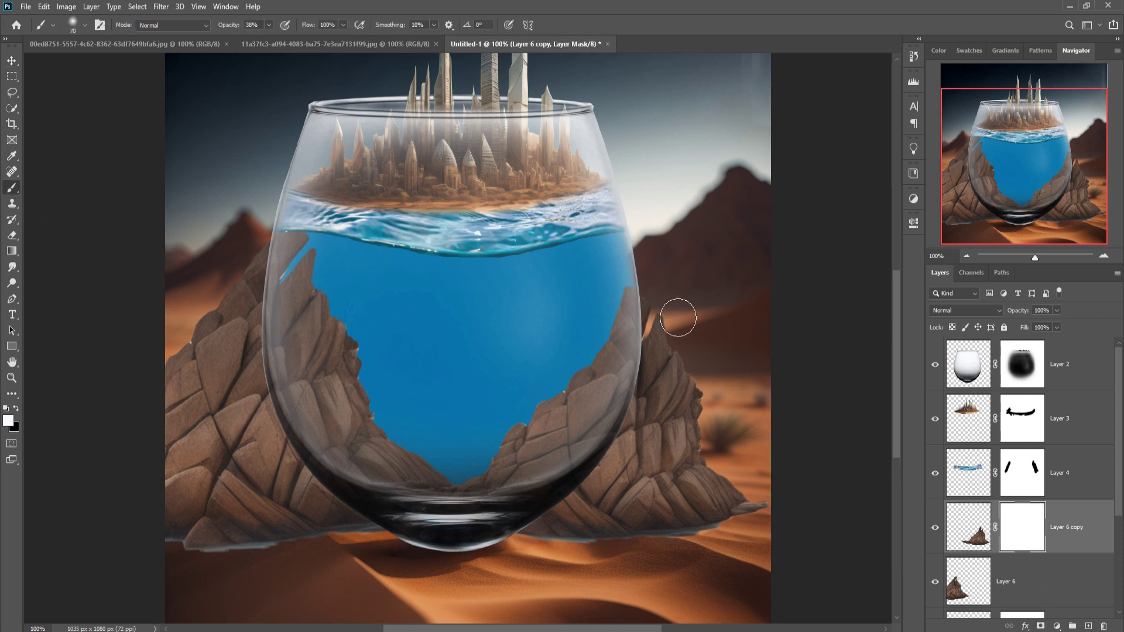
key(x)
key(bracketright)
key(bracketright)
key(0)
mouse_move(650, 352)
mouse_down()
mouse_move(691, 434)
mouse_move(785, 504)
mouse_up()
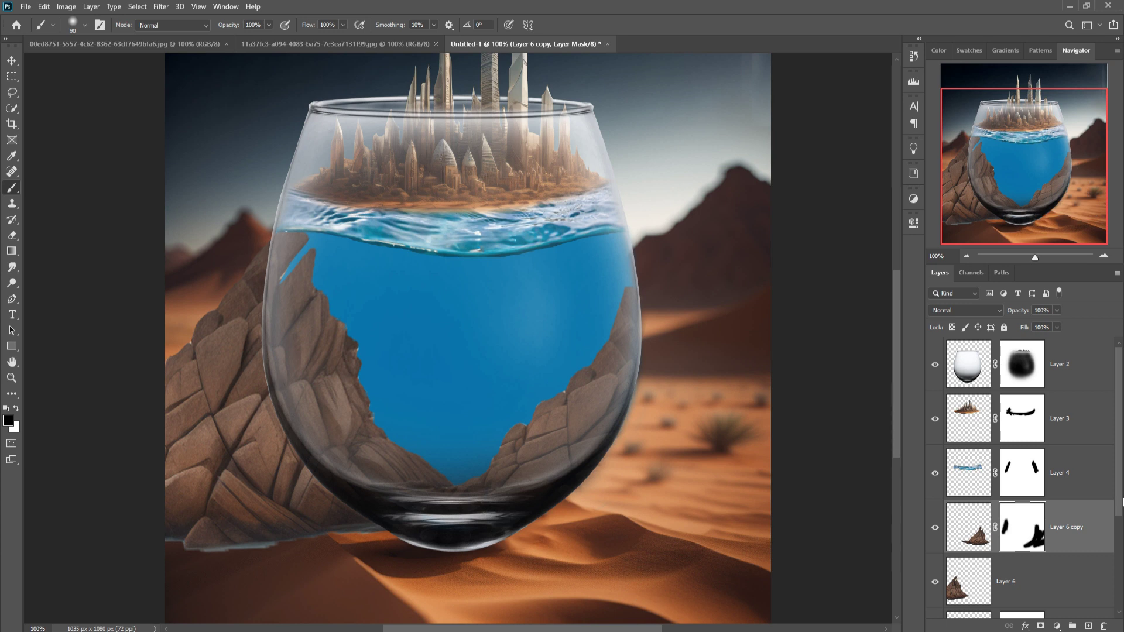
click(1060, 581)
click(1041, 625)
mouse_move(228, 263)
mouse_down()
mouse_move(265, 323)
mouse_move(166, 574)
mouse_up()
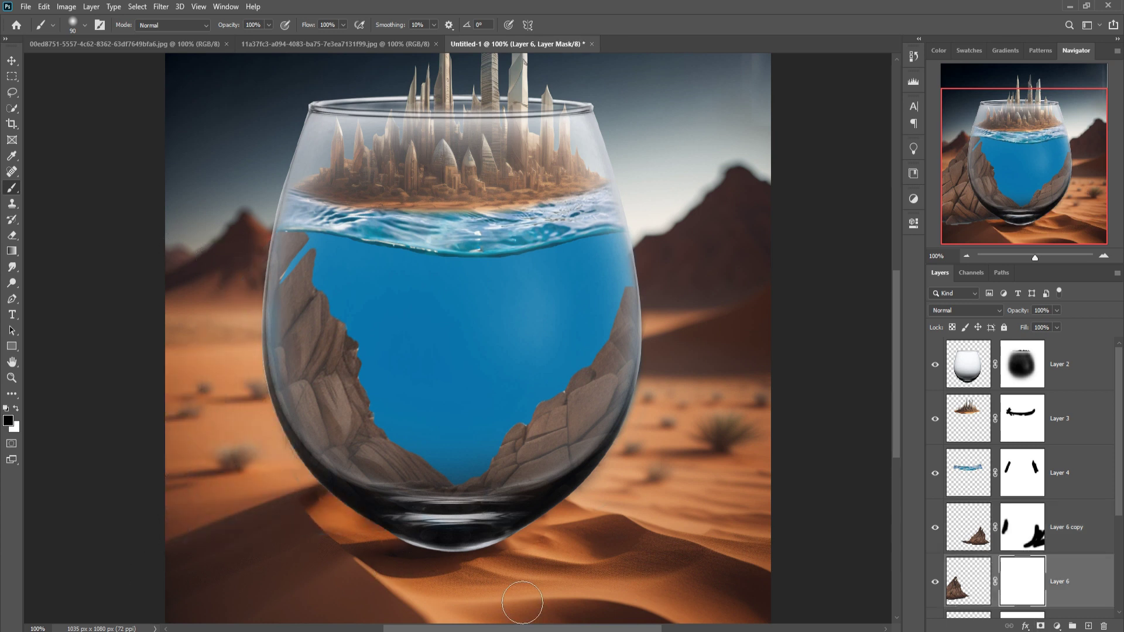
Step: Add clipped Color Balance layers (Cyan -35, Blue +38) to both rocks
key(v)
click(1056, 626)
click(1073, 520)
drag(798, 326, 807, 326)
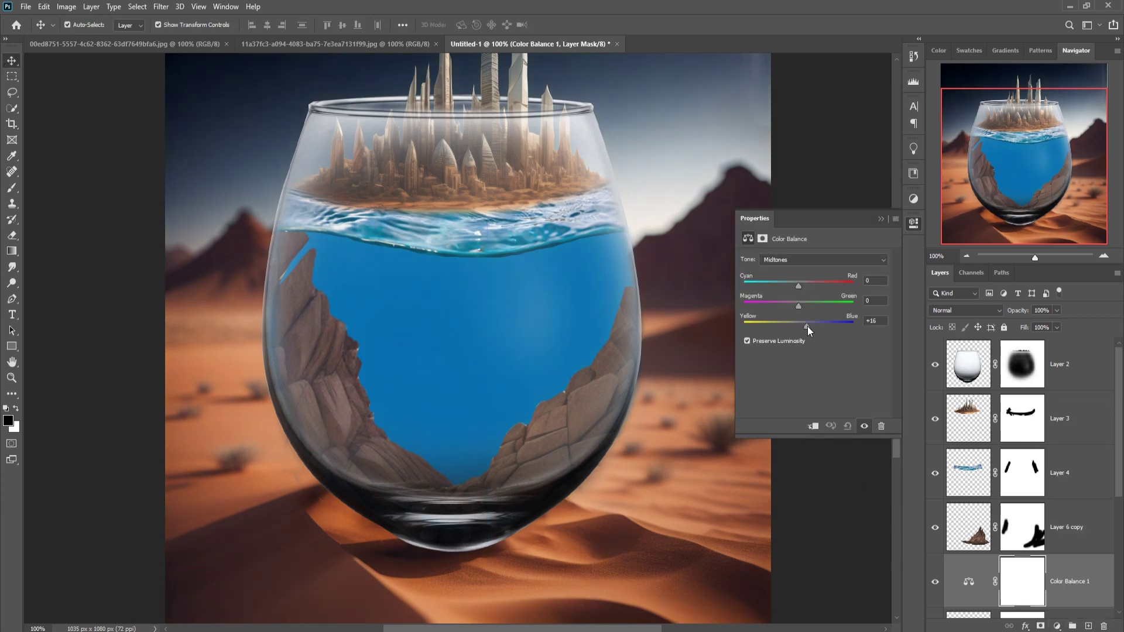
click(815, 427)
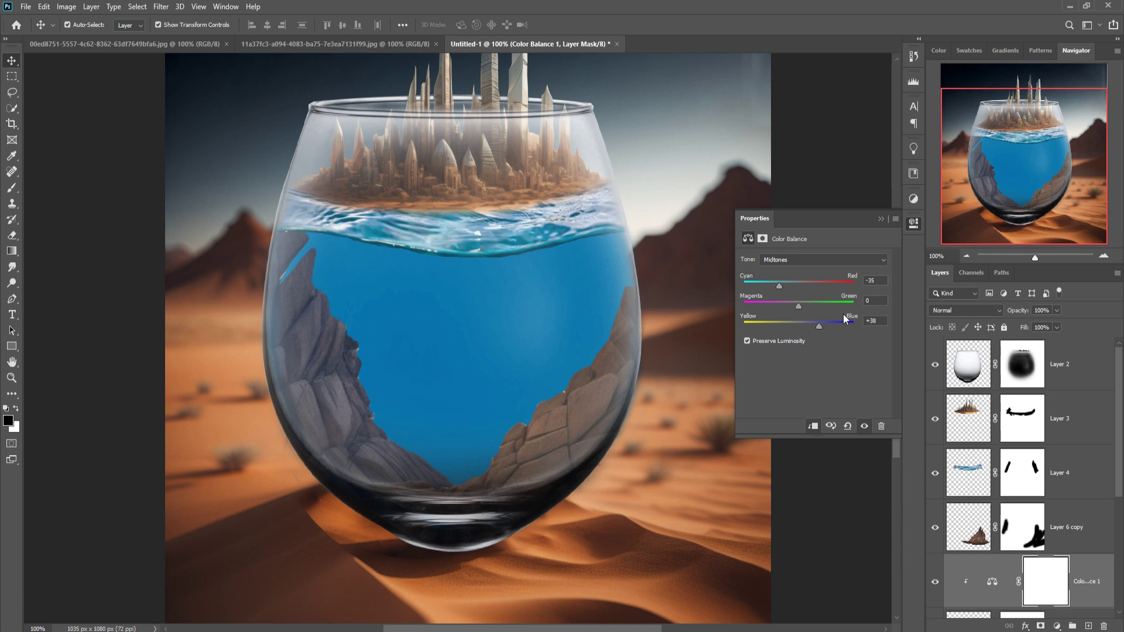
click(914, 223)
click(1060, 530)
click(1057, 626)
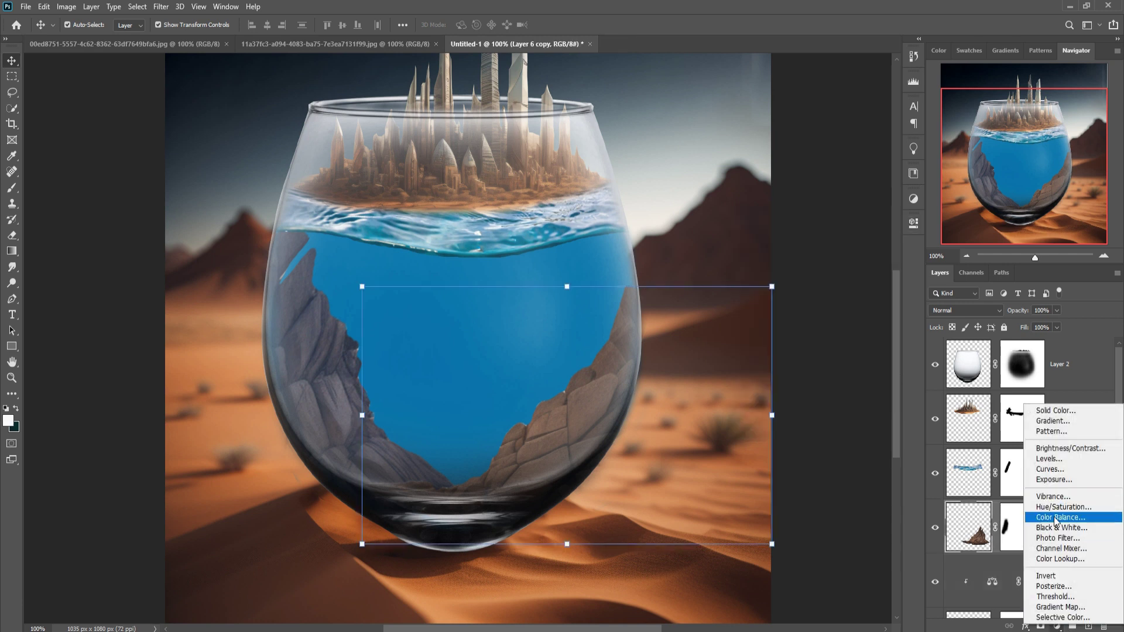
click(1056, 518)
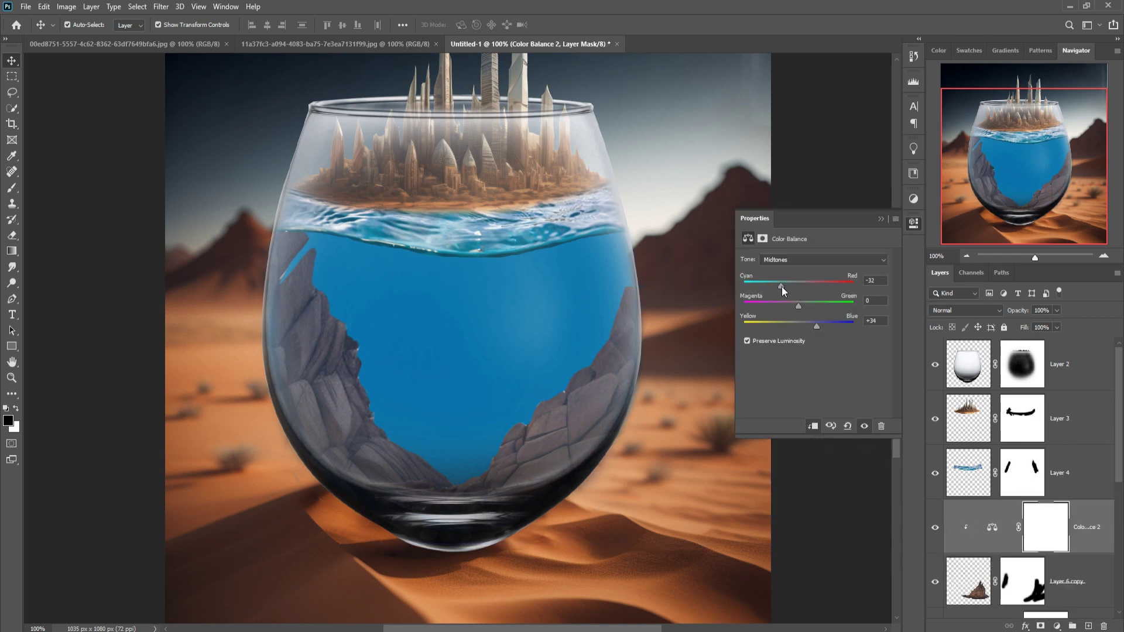
Step: Paint black shading on a new clipped layer over the right rock at 28% opacity
click(913, 223)
click(1088, 626)
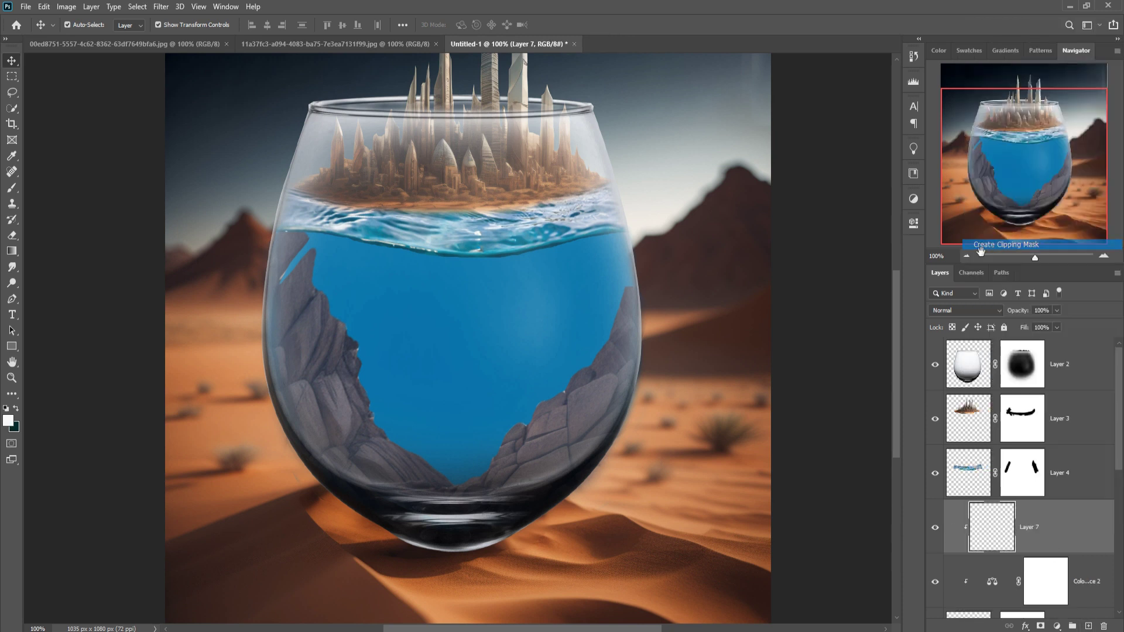
key(b)
key(x)
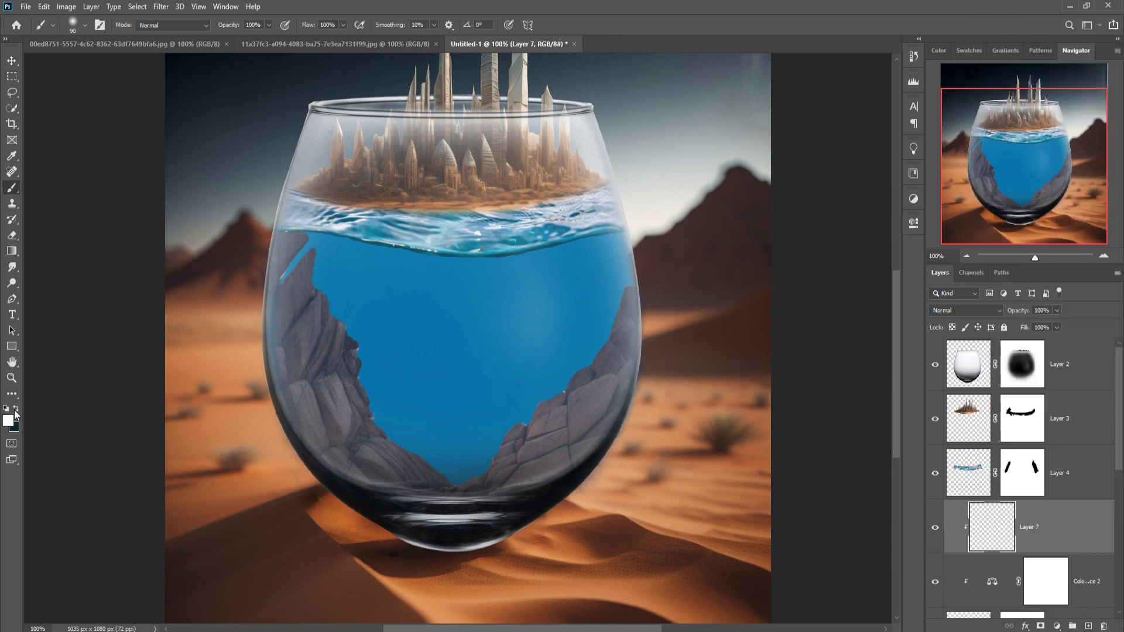
click(15, 409)
click(8, 420)
key(Return)
mouse_move(672, 364)
mouse_down()
mouse_move(671, 376)
mouse_move(495, 489)
mouse_up()
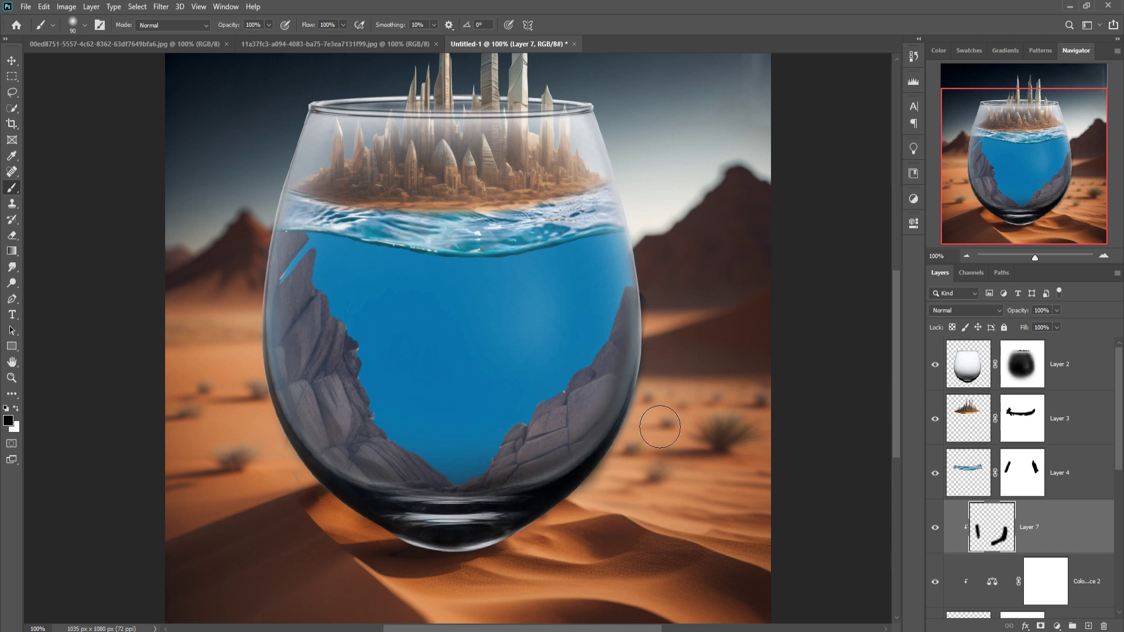
click(269, 25)
drag(270, 30, 229, 38)
Step: Shade the left rock on another new clipped layer inside the glass
scroll(937, 581, down, 3)
click(1070, 530)
key(ctrl+shift+alt+n)
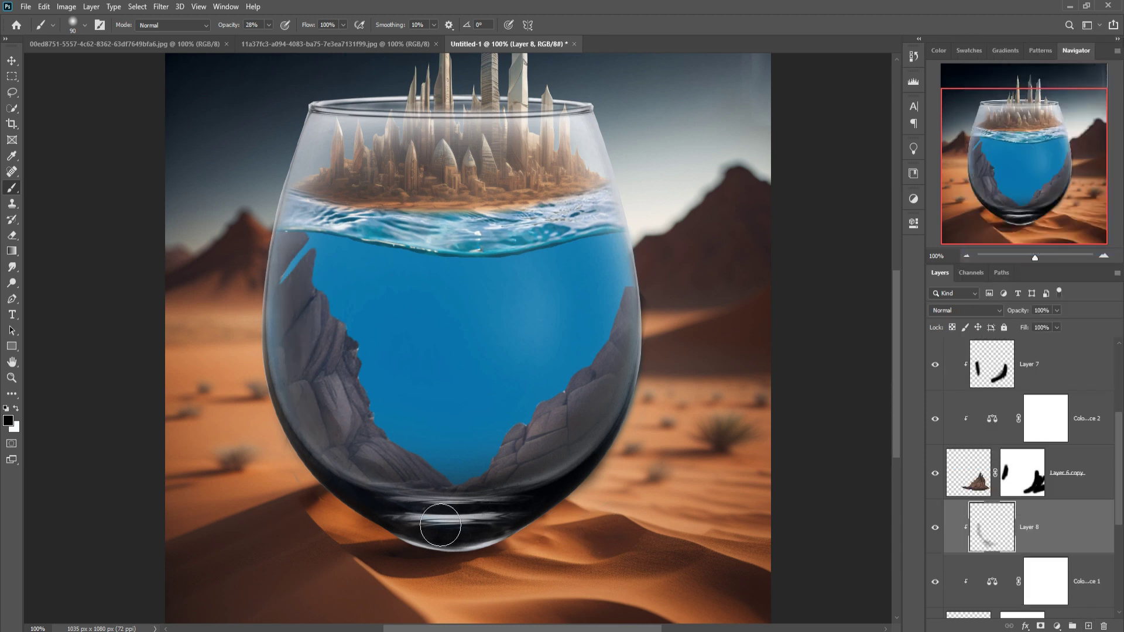
drag(384, 478, 337, 398)
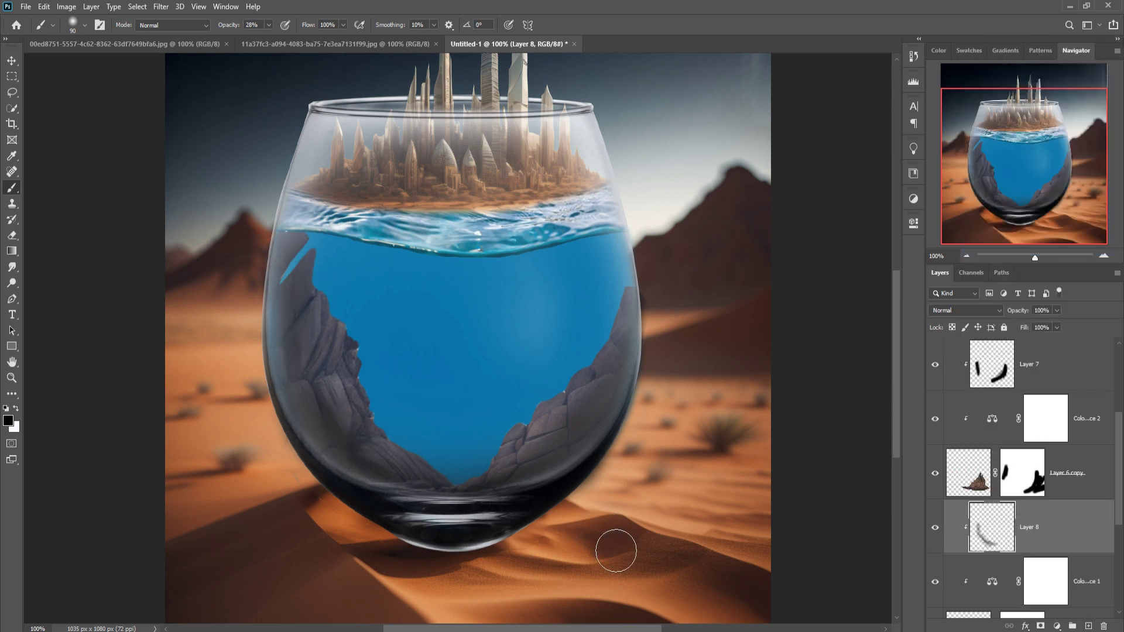
key(alt+bracketleft)
key(alt+bracketleft)
key(alt+bracketleft)
Step: Paint Layer 5's mask with a 250 px, 18% opacity black brush so the desert shows through
key(0)
key(1)
key(bracketright)
key(bracketright)
key(bracketright)
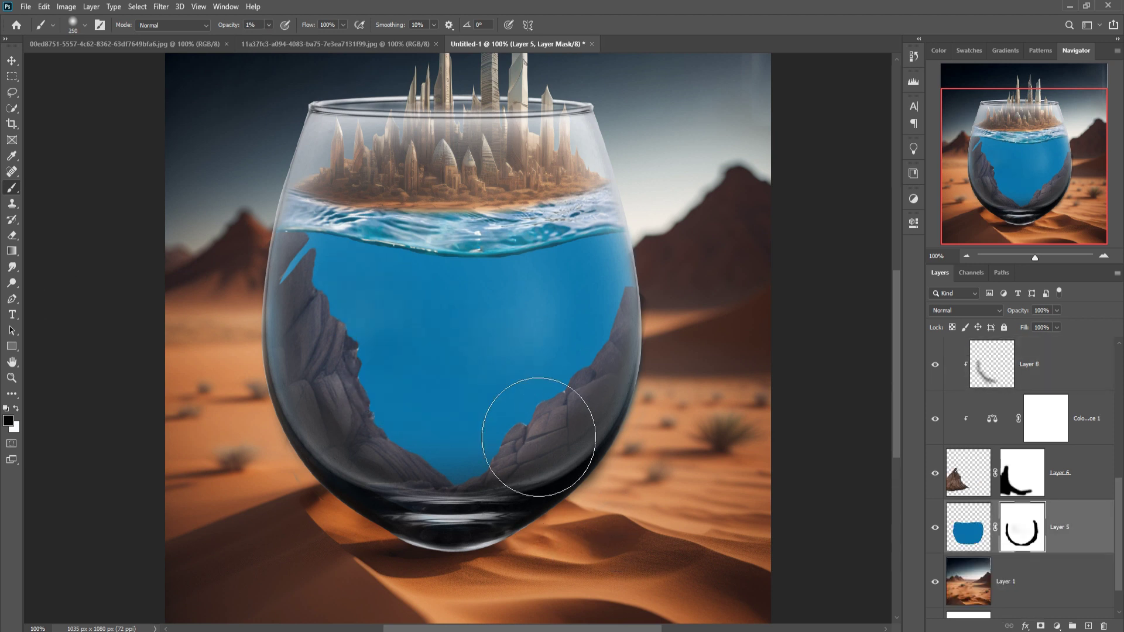
drag(268, 24, 276, 40)
mouse_move(374, 328)
mouse_down()
mouse_move(455, 403)
mouse_move(439, 389)
mouse_move(516, 275)
mouse_move(672, 377)
mouse_move(466, 512)
mouse_up()
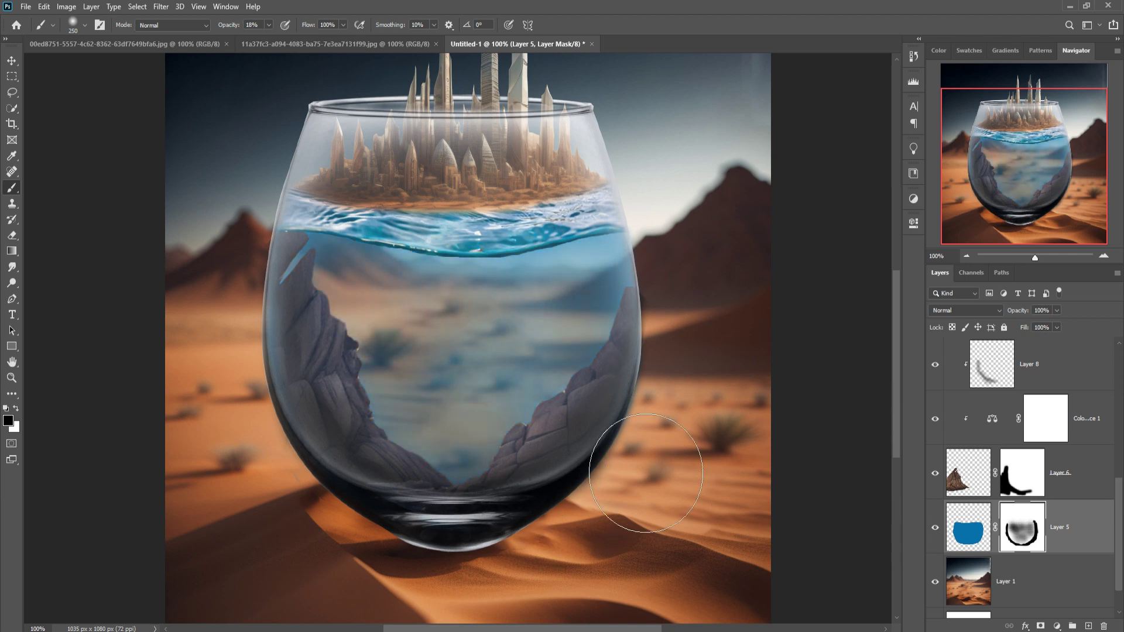
click(13, 64)
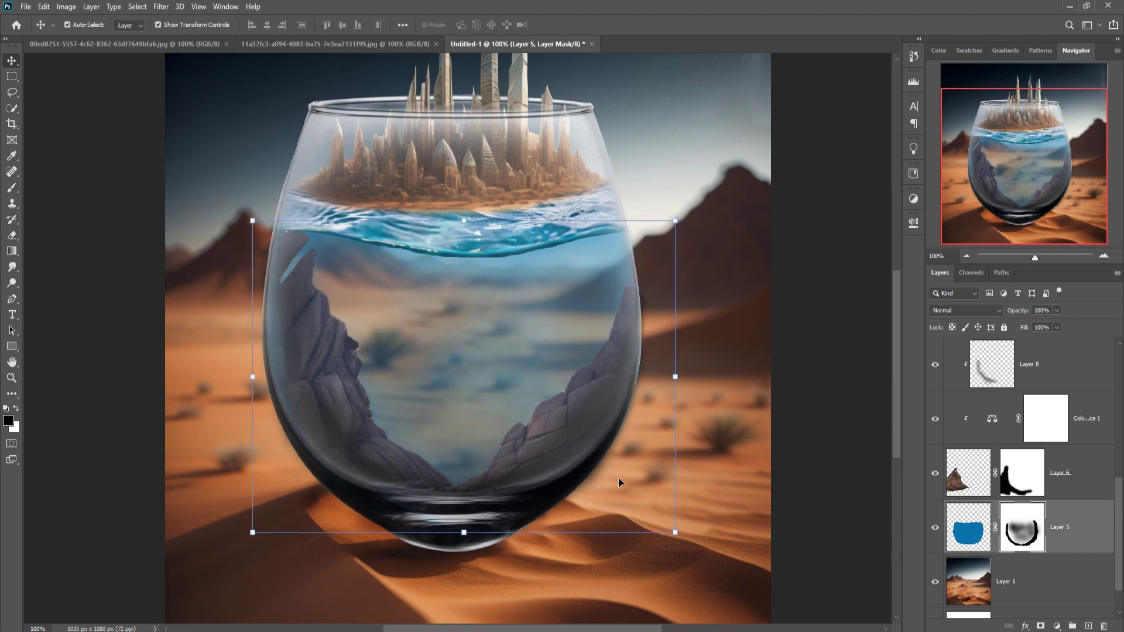
Step: Quick-select the big beach rock in the rock photo, subtracting its right-side bulge
click(286, 44)
key(w)
drag(428, 208, 419, 330)
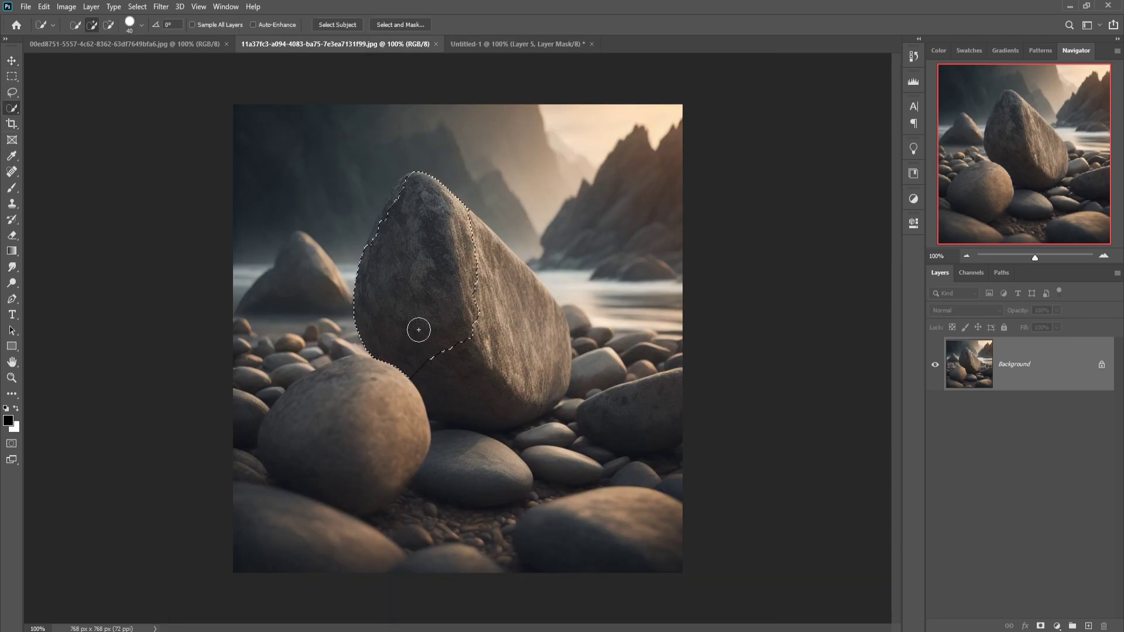
drag(397, 241, 504, 352)
key(x)
drag(600, 339, 577, 296)
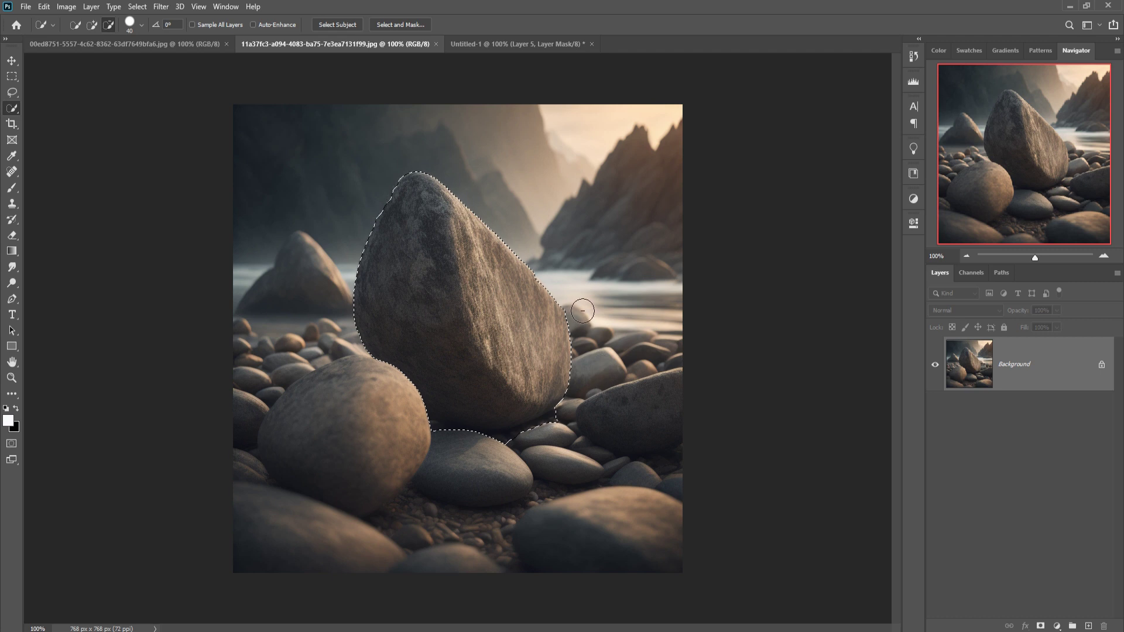
Step: Move the rock into the glass composite and scale it down inside the water
key(v)
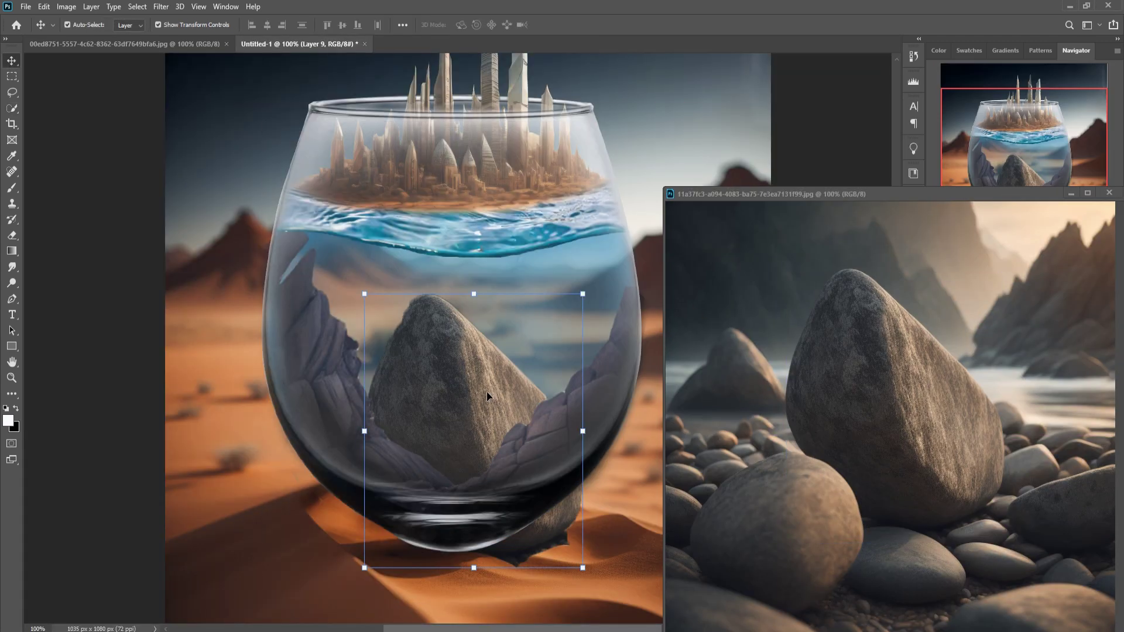
drag(582, 293, 515, 388)
drag(489, 426, 455, 407)
key(Return)
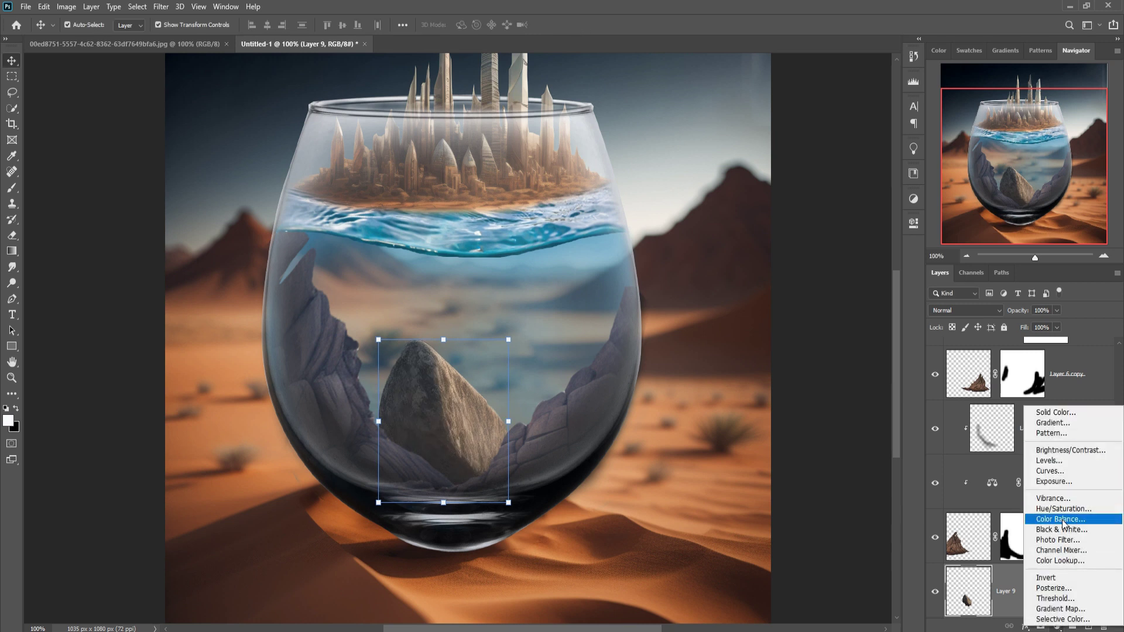
Step: Tint the rock with a Color Balance adjustment: Cyan -22, Blue +30
click(1060, 519)
drag(799, 326, 813, 326)
drag(799, 287, 787, 288)
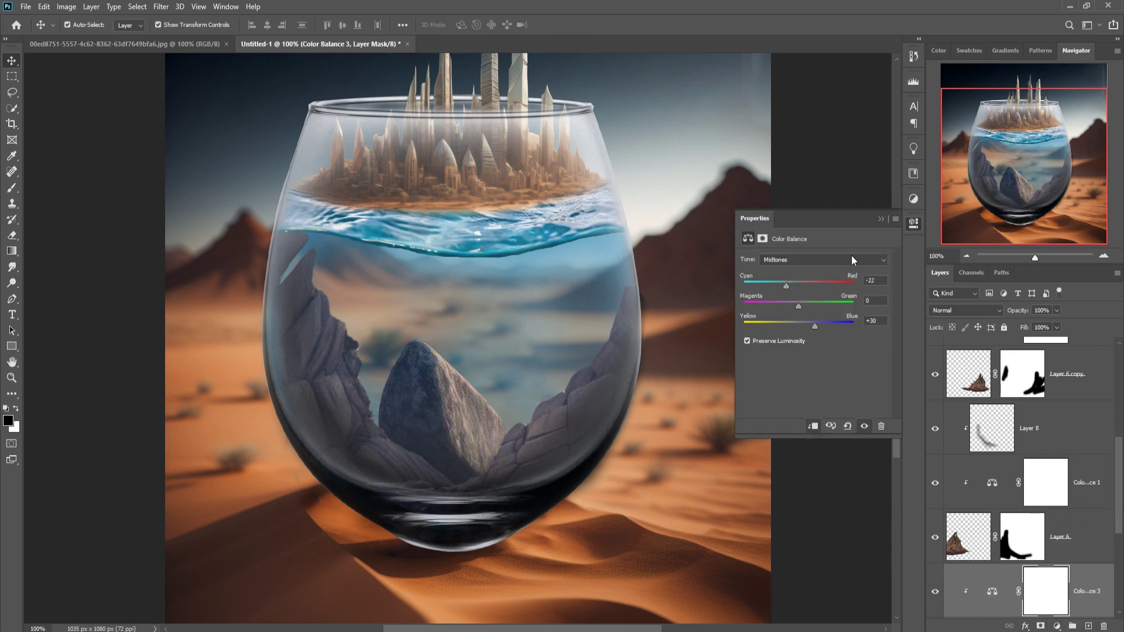
Step: Set up a white bubble brush at 55% opacity
click(12, 187)
click(78, 25)
key(Escape)
key(x)
key(5)
key(5)
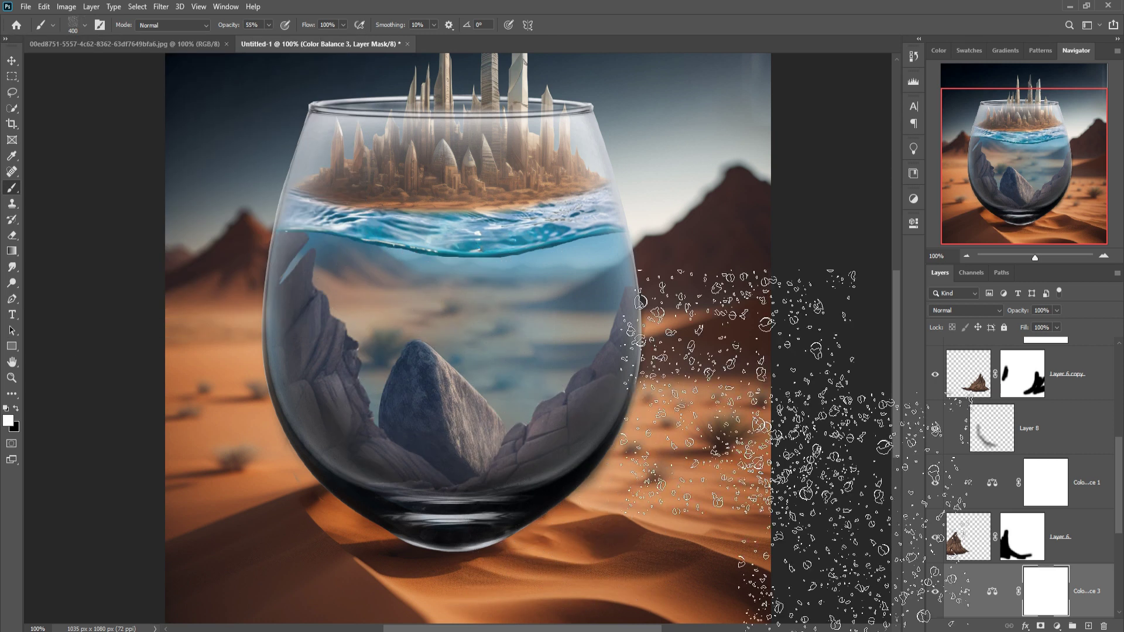
Step: Stamp white bubbles on a new layer in the glass water, masking several out with black
click(1089, 626)
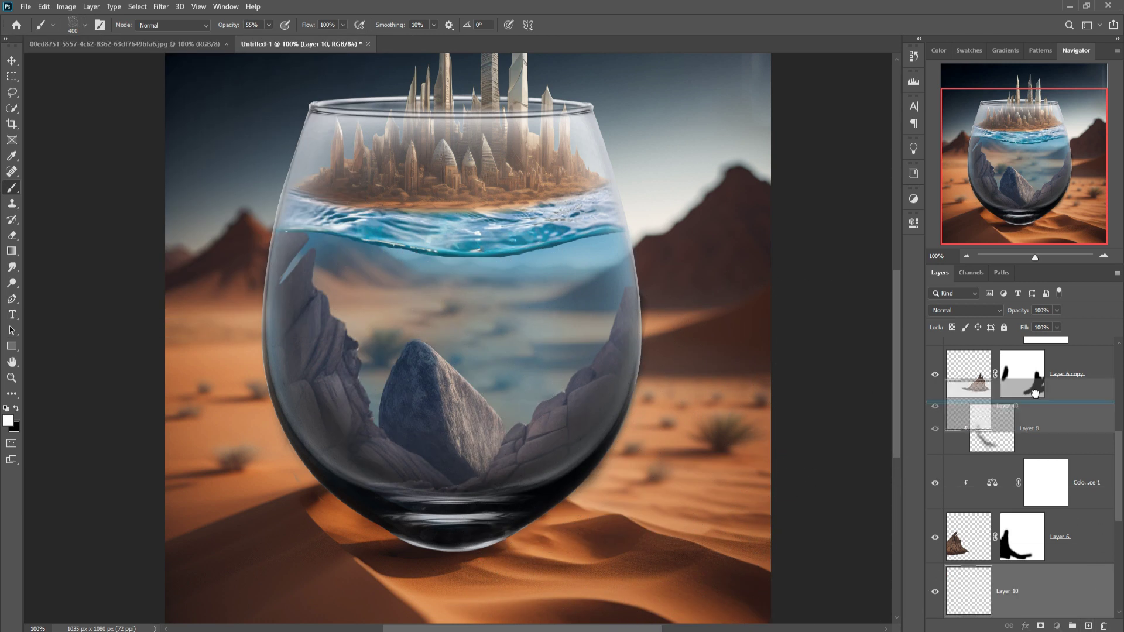
click(521, 413)
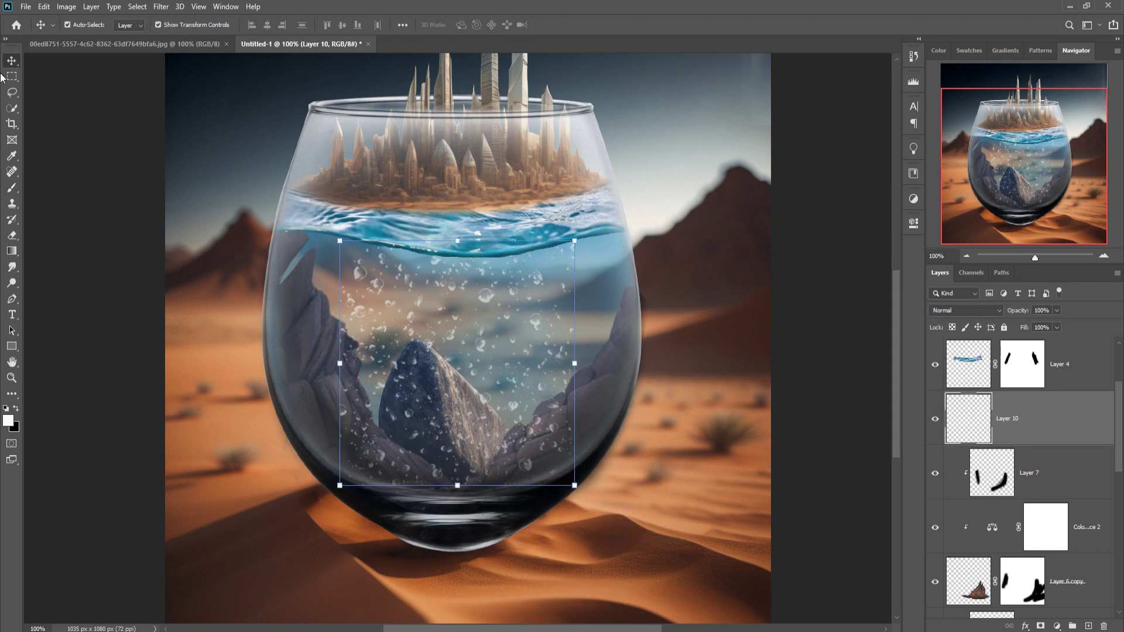
click(1041, 626)
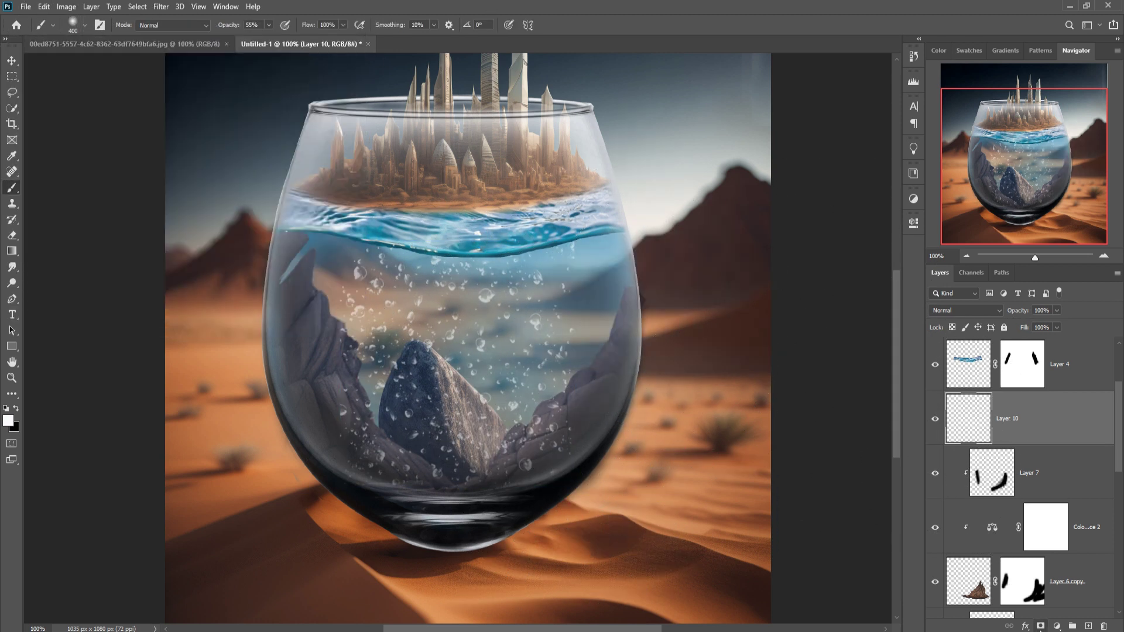
key([)
key([)
key([)
key(x)
click(591, 258)
click(559, 527)
click(477, 424)
mouse_move(377, 299)
mouse_down()
mouse_move(414, 526)
mouse_move(615, 533)
mouse_move(486, 404)
mouse_move(448, 264)
mouse_up()
Step: Add a new empty layer above the desert background for the ground shadow
key(v)
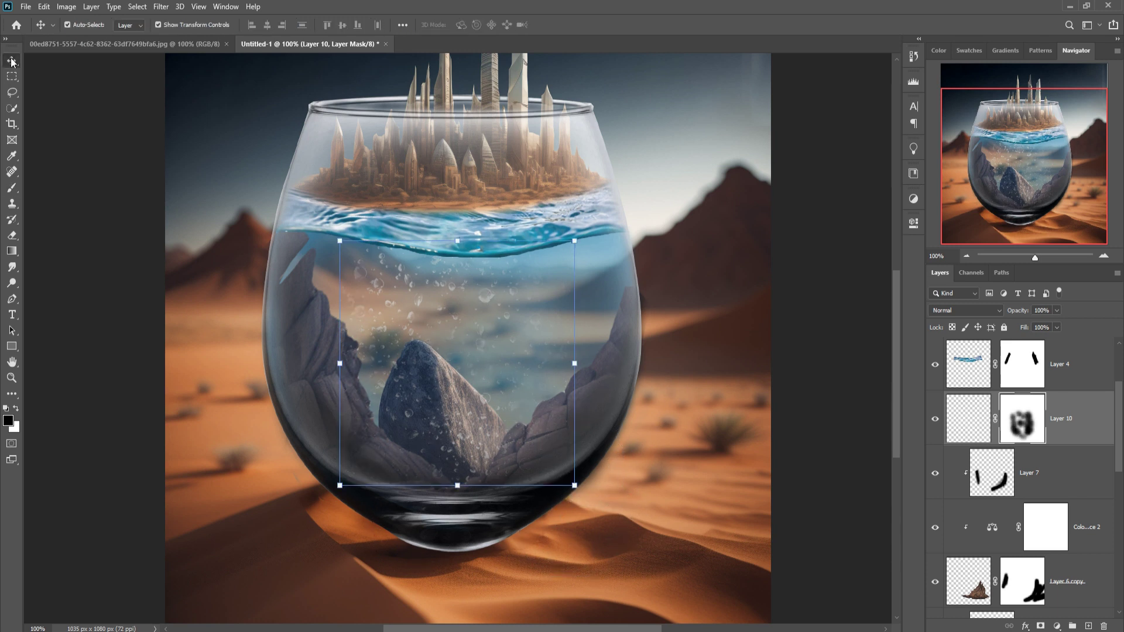
scroll(1062, 509, down, 5)
click(1063, 530)
key(ctrl+shift+alt+n)
Step: Paint a soft black shadow on the sand under the glass base
key(b)
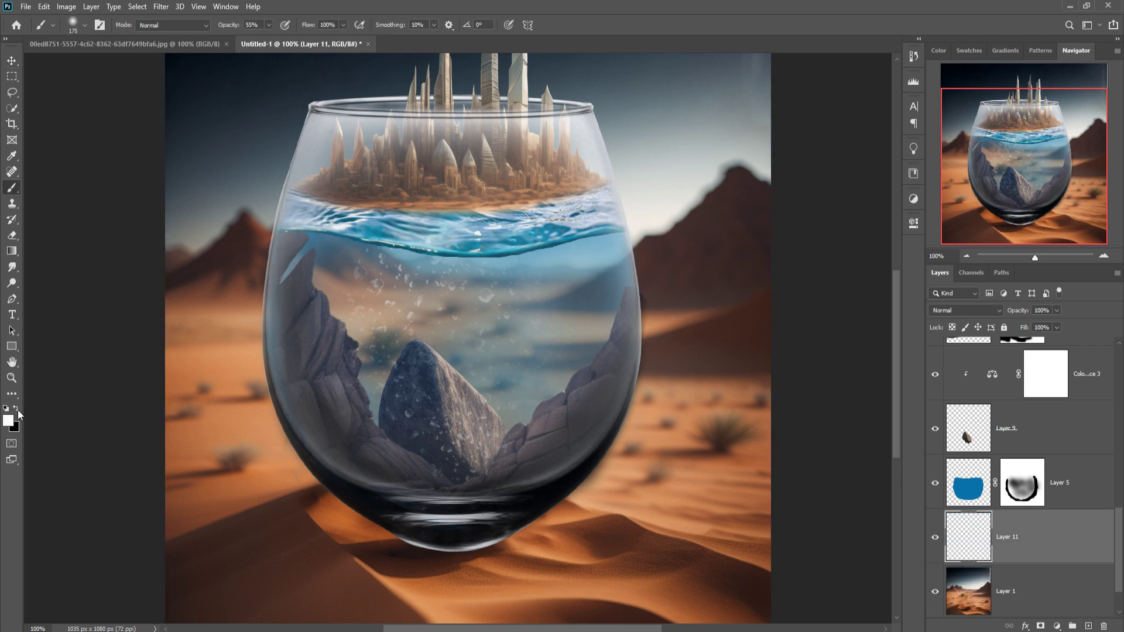
key(ctrl+minus)
mouse_move(477, 552)
mouse_down()
mouse_move(497, 527)
mouse_move(759, 504)
mouse_up()
Step: Free Transform the shadow to flatten it and stretch it wide across the dunes
key(ctrl+t)
mouse_move(577, 450)
mouse_down()
mouse_move(577, 502)
mouse_move(444, 527)
mouse_move(454, 519)
mouse_up()
drag(670, 517, 704, 513)
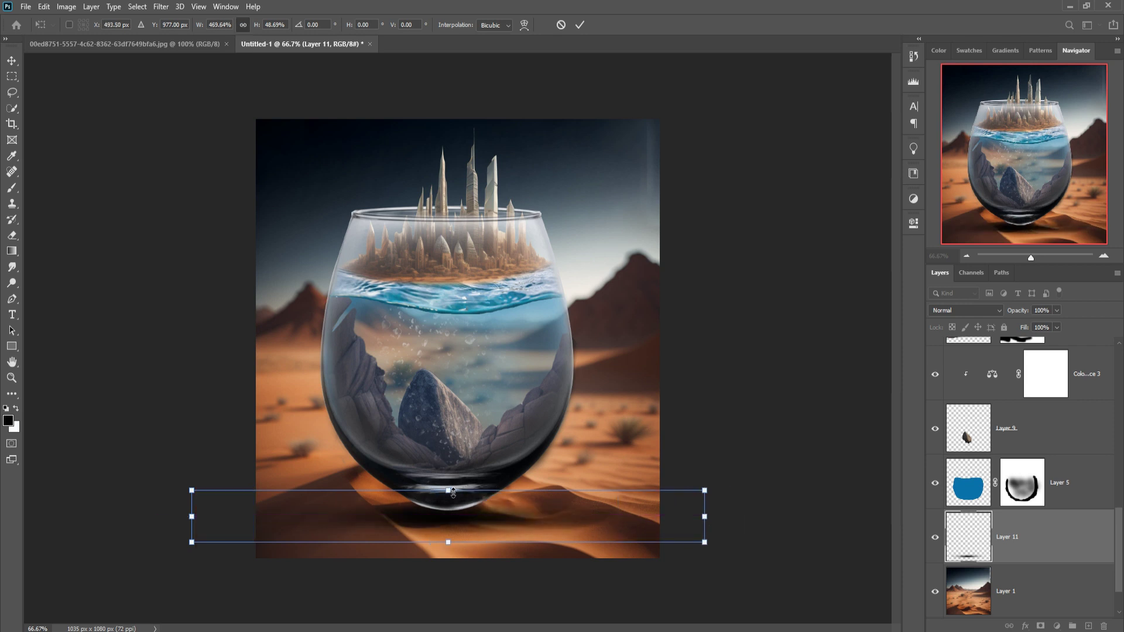
drag(431, 490, 448, 478)
drag(448, 543, 449, 551)
drag(191, 512, 155, 511)
drag(704, 511, 747, 512)
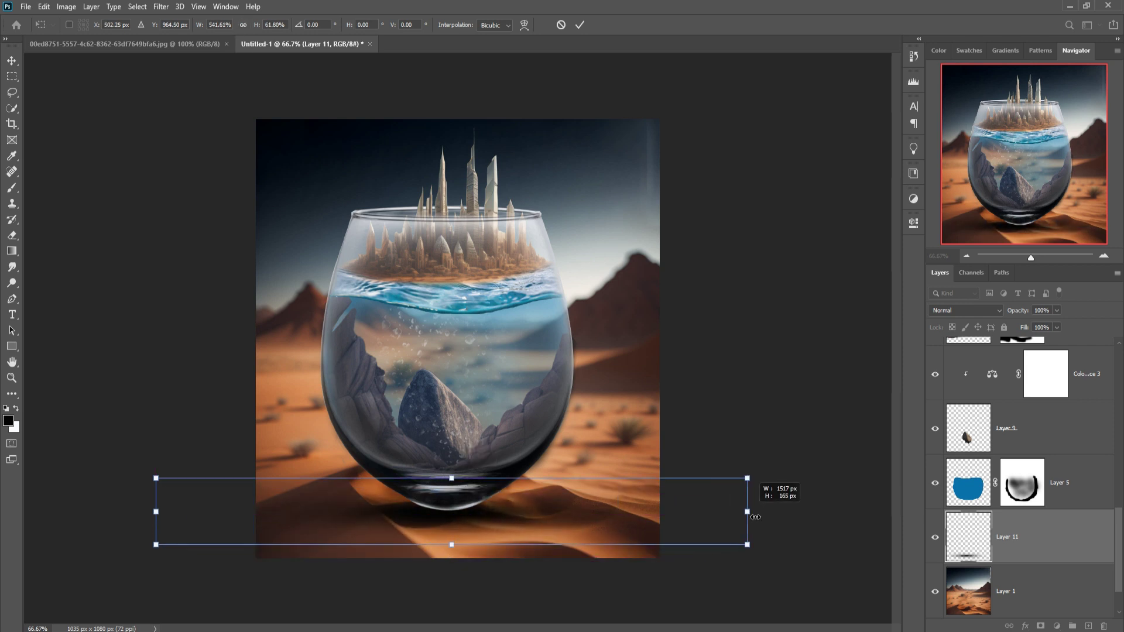
key(Return)
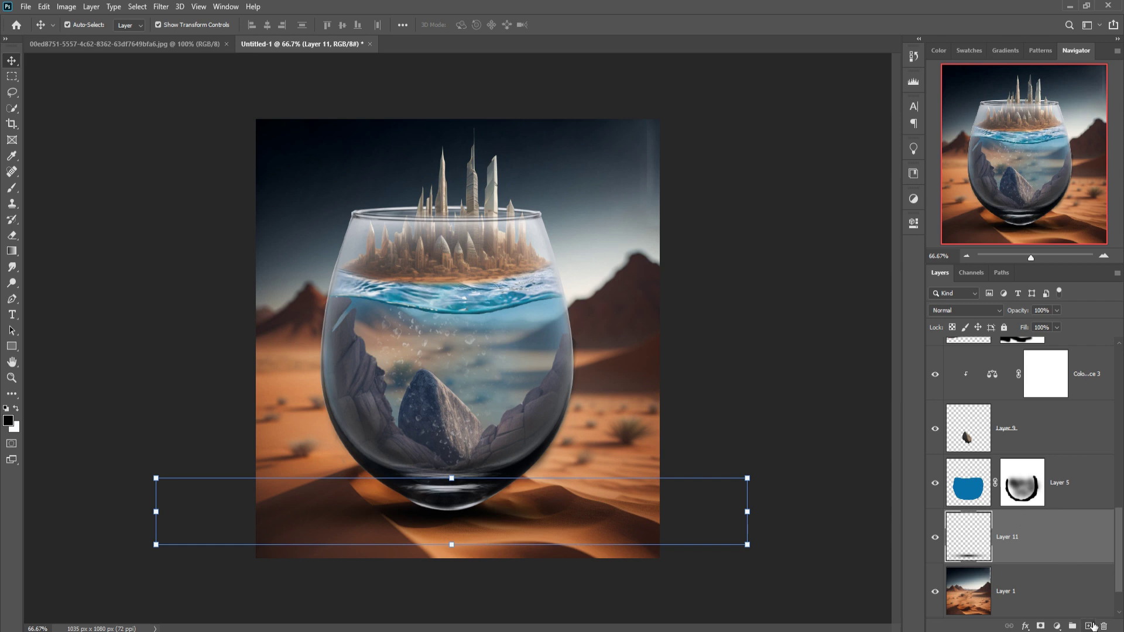
scroll(1081, 537, up, 2)
scroll(1081, 538, up, 1)
scroll(1082, 537, up, 2)
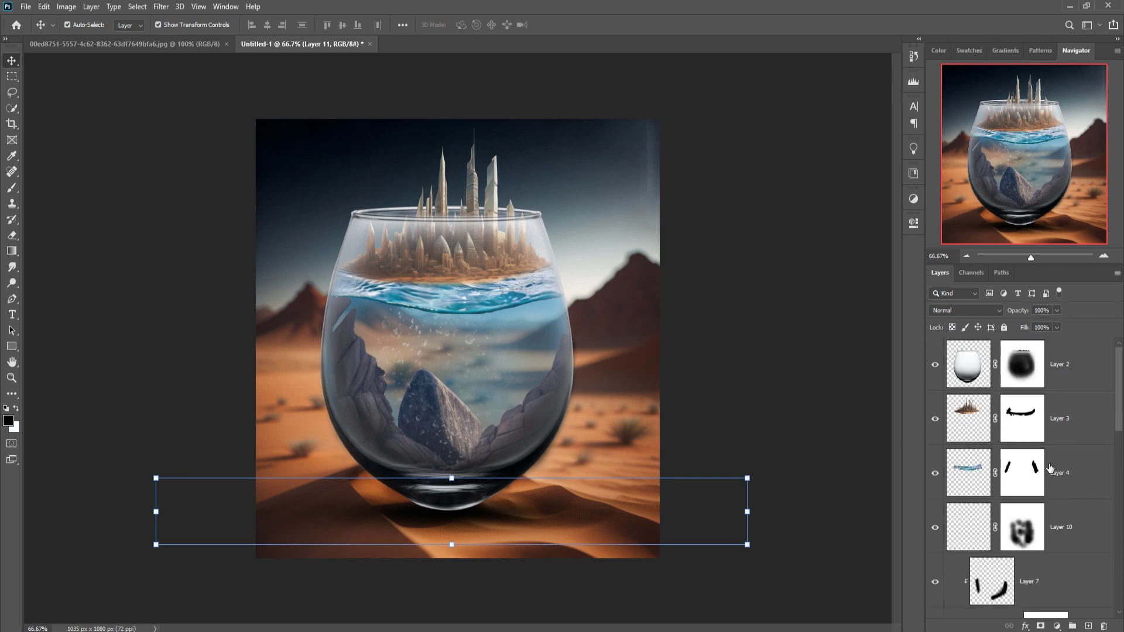
Step: Darken the glass base with black paint on a new layer clipped to Layer 2
click(1080, 371)
click(1088, 626)
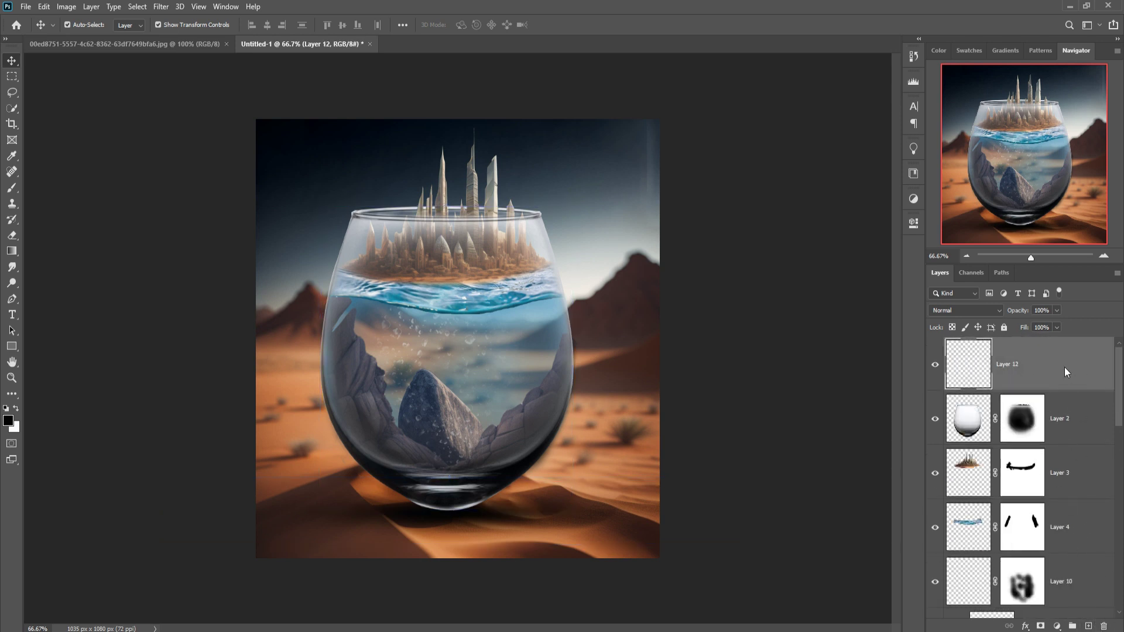
right_click(1064, 367)
click(973, 363)
click(12, 190)
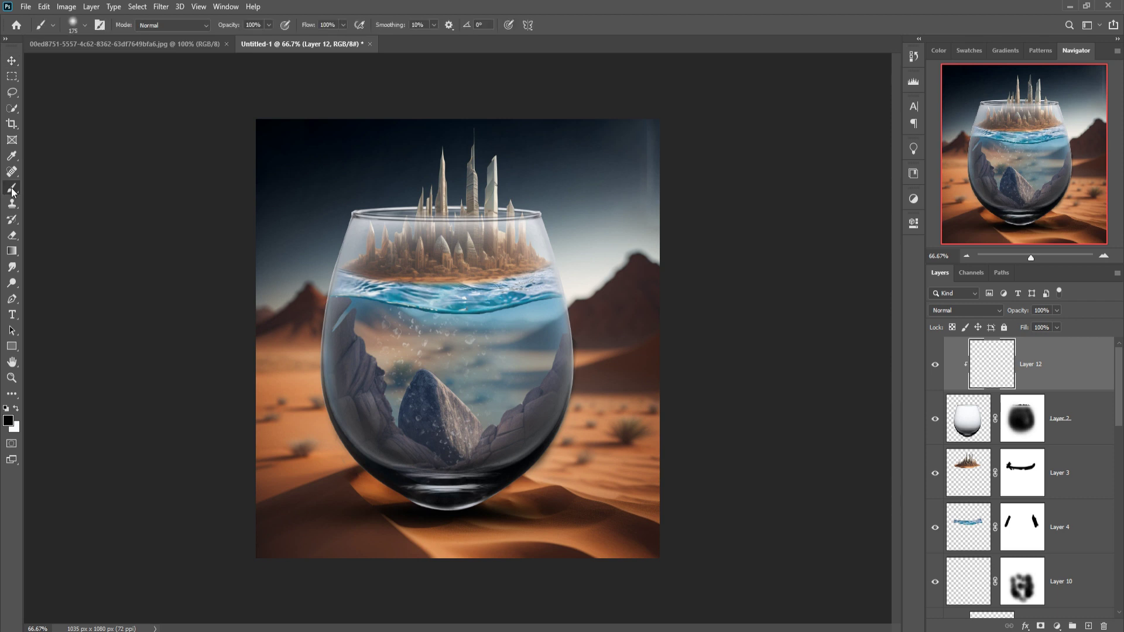
click(468, 506)
mouse_move(511, 558)
mouse_down()
mouse_move(459, 577)
mouse_move(502, 565)
mouse_move(439, 547)
mouse_move(500, 555)
mouse_up()
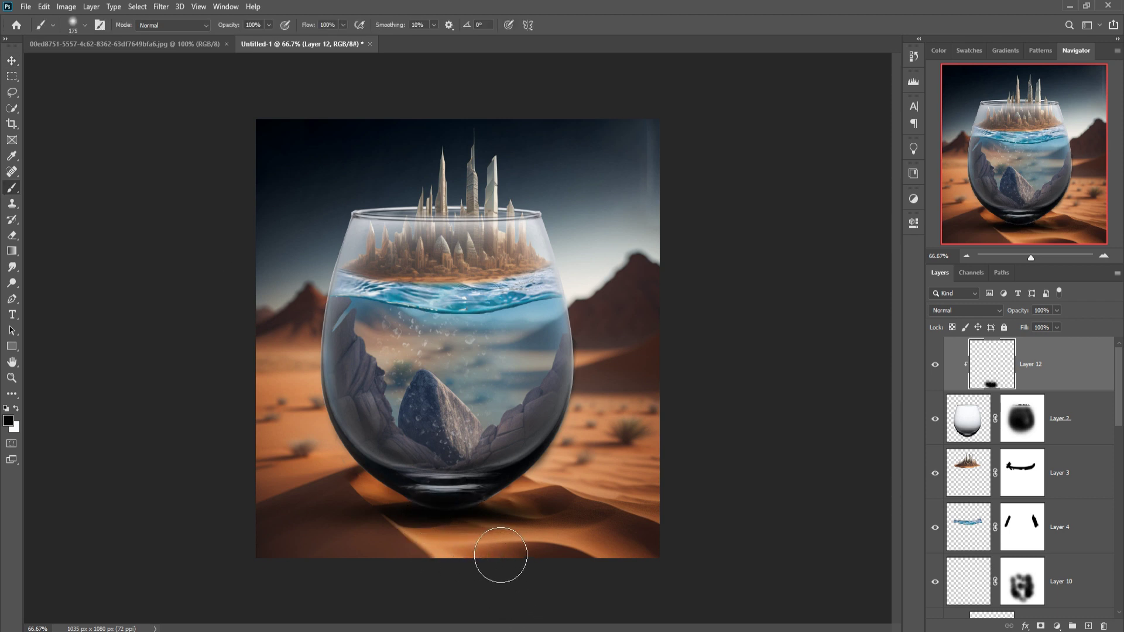
Step: Paste the shark, shrink it, and place it in the glass's water
key(ctrl+v)
mouse_move(301, 486)
mouse_down()
mouse_move(316, 503)
mouse_move(445, 386)
mouse_up()
mouse_move(441, 316)
mouse_down()
mouse_move(443, 369)
mouse_move(465, 368)
mouse_move(475, 350)
mouse_up()
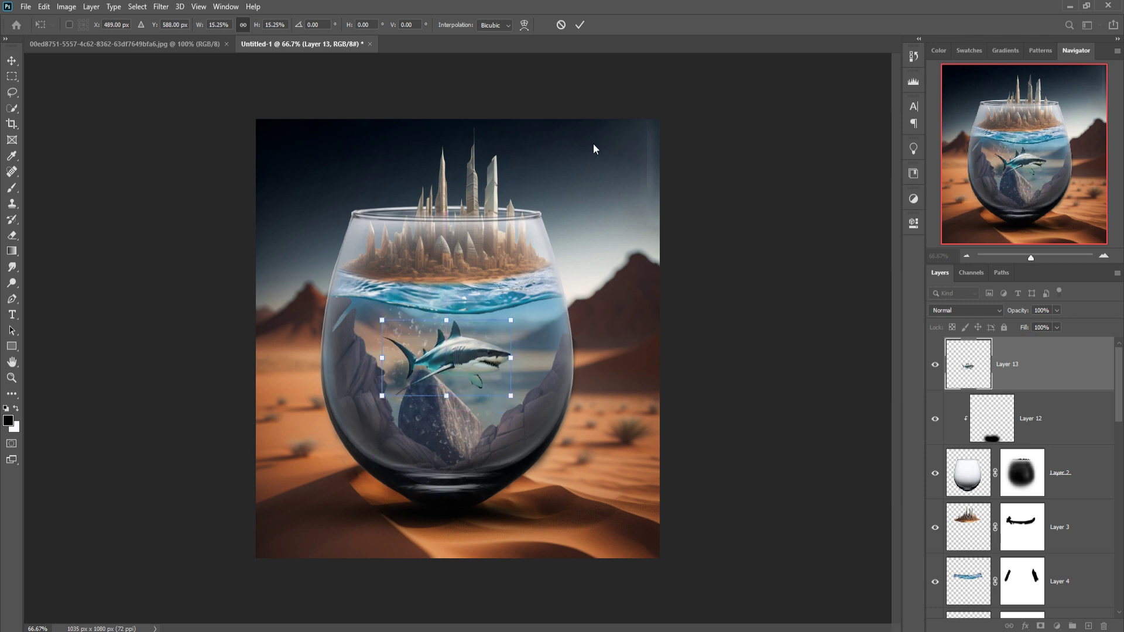
Step: Move the shark layer below Layer 5 so it sits submerged, and reposition it
click(580, 25)
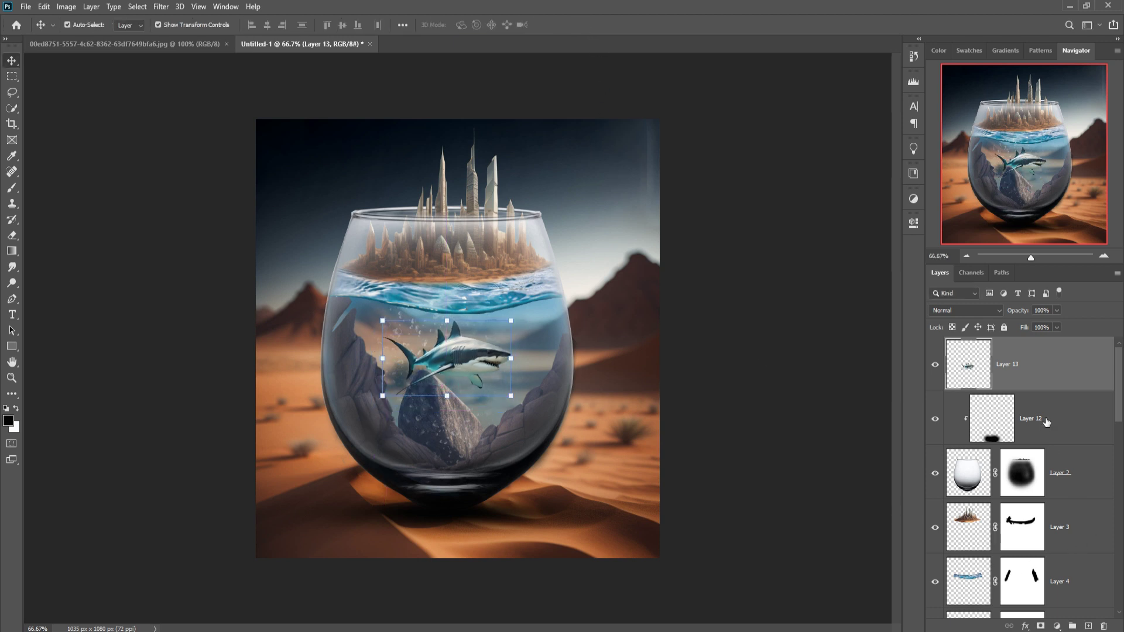
scroll(1058, 382, down, 2)
scroll(1058, 383, down, 2)
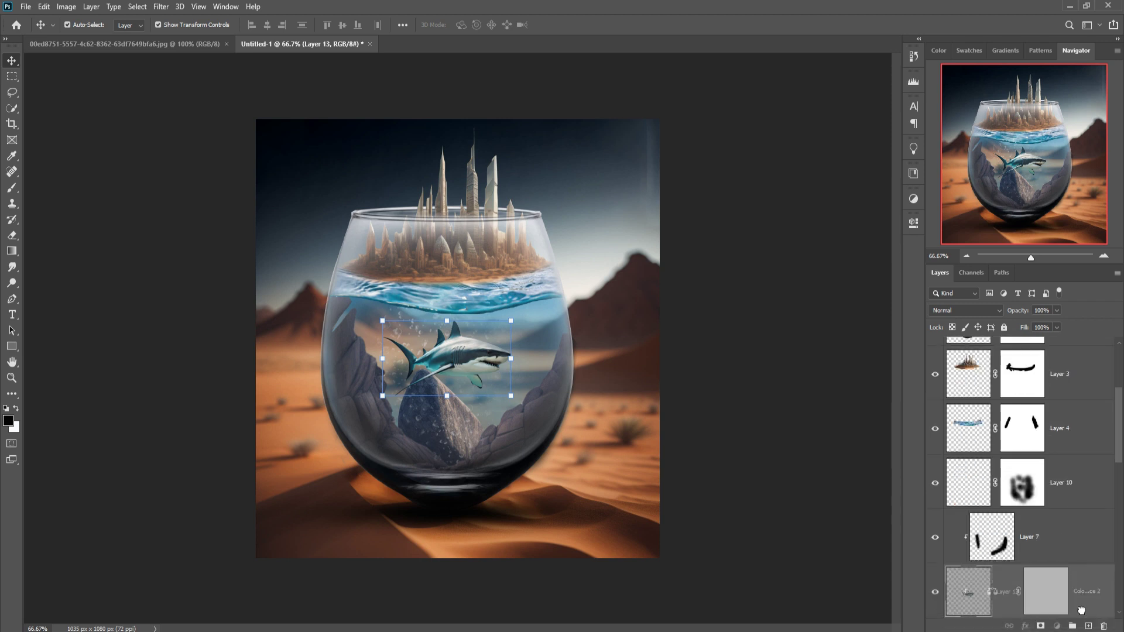
scroll(1059, 382, down, 2)
drag(994, 624, 986, 619)
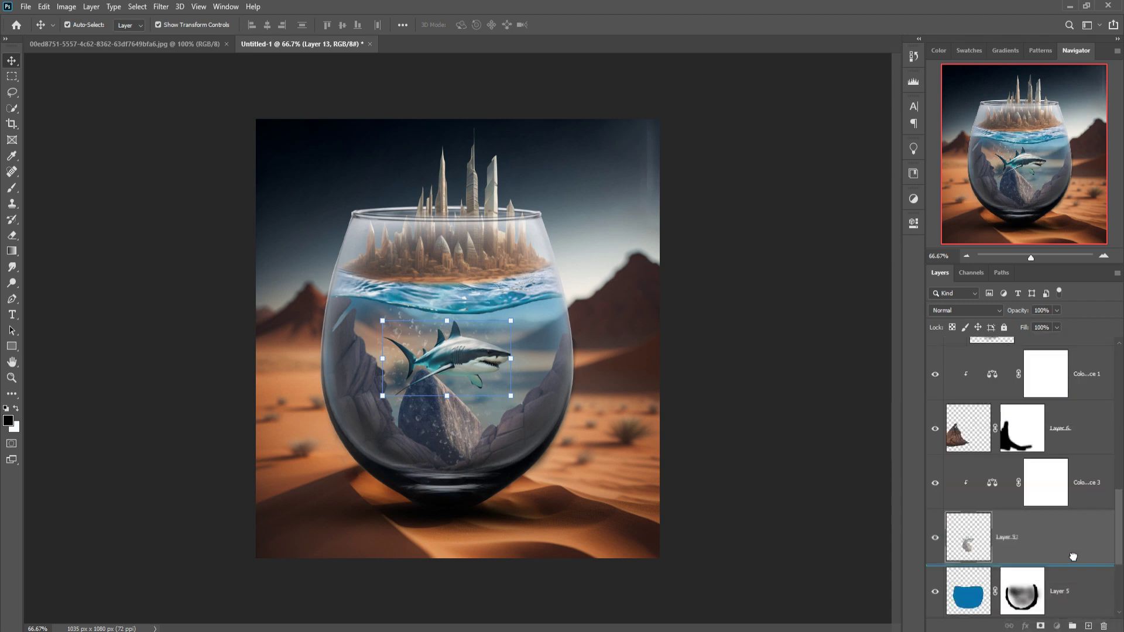
drag(987, 619, 1071, 522)
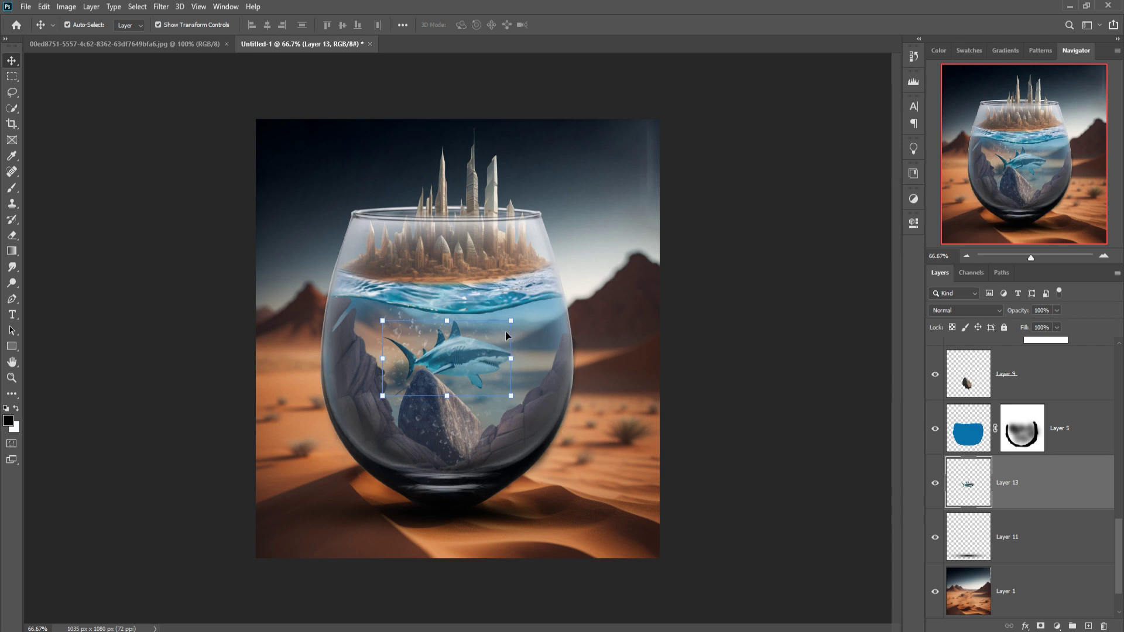
drag(511, 320, 518, 351)
click(579, 25)
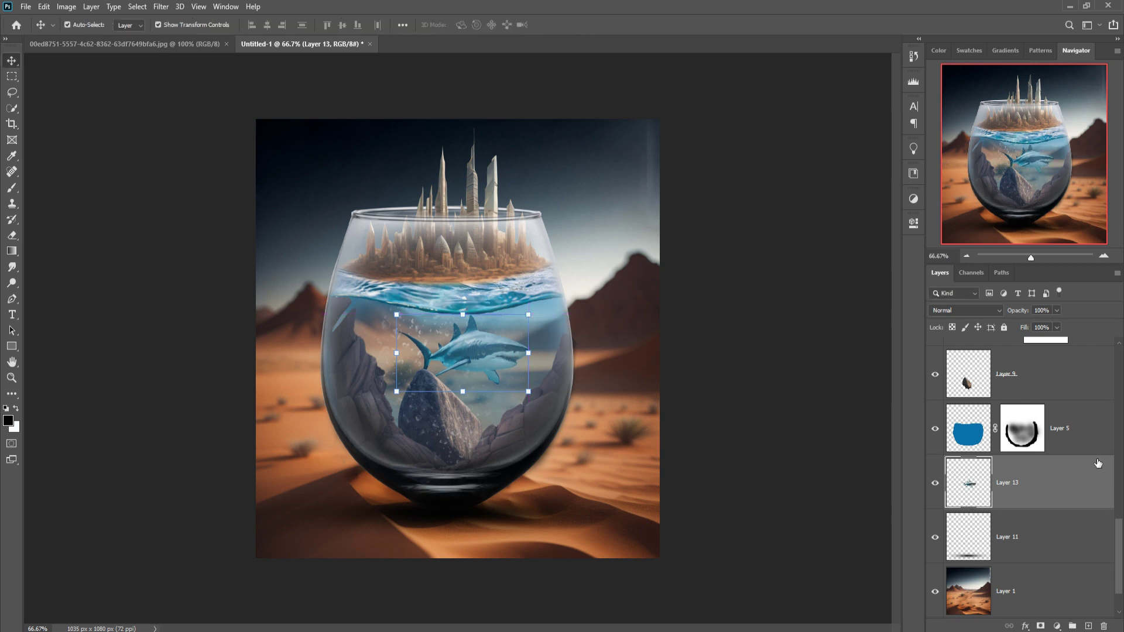
Step: Duplicate the shark, scale the copy smaller, and place it beside the rock's base
right_click(1063, 482)
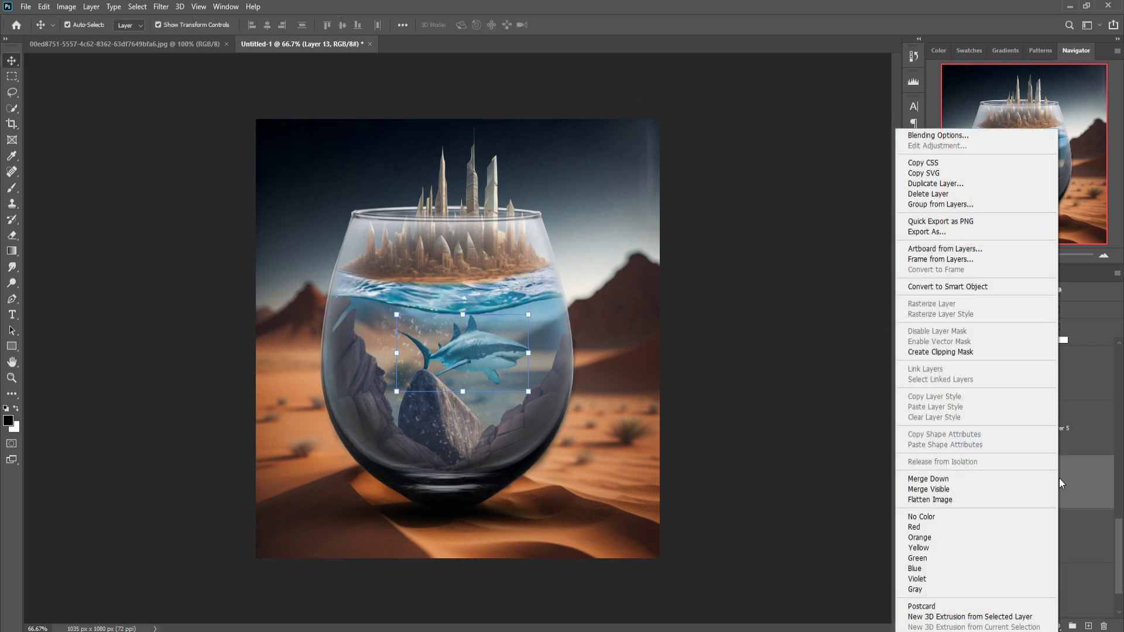
click(934, 187)
click(659, 180)
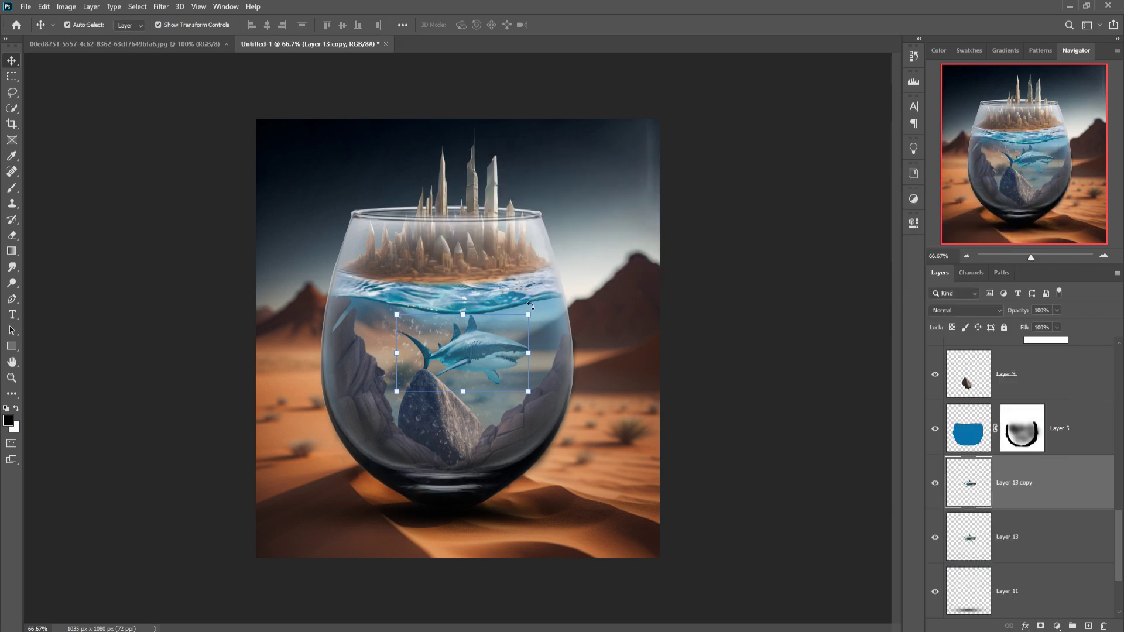
mouse_move(535, 317)
mouse_down()
mouse_move(413, 375)
mouse_move(400, 363)
mouse_up()
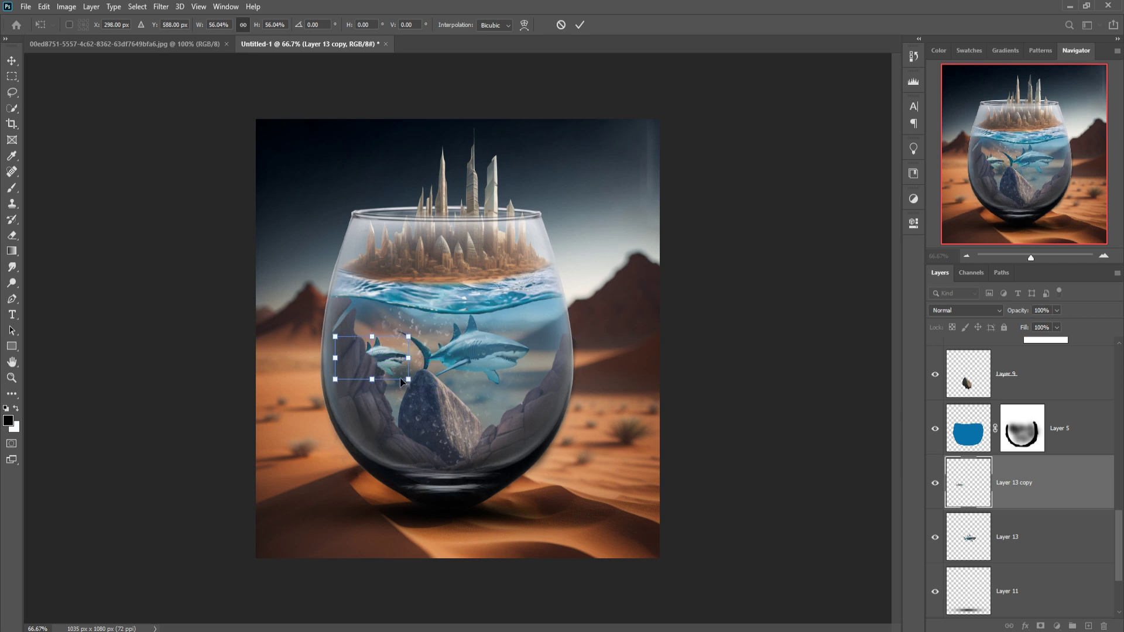
click(580, 24)
drag(1054, 483, 1068, 382)
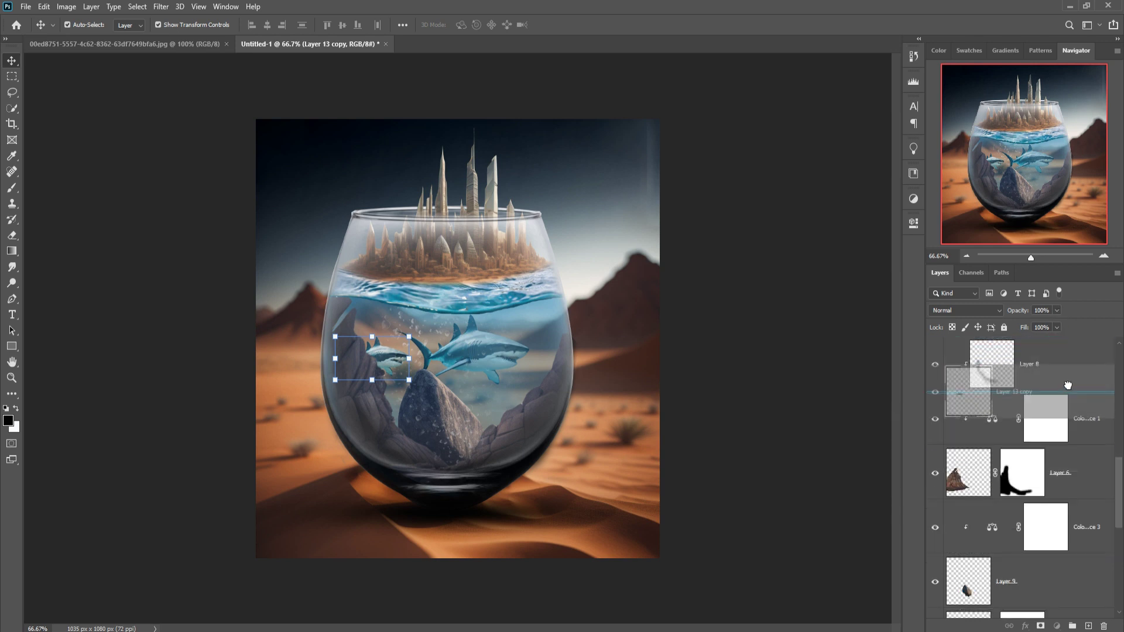
drag(1068, 382, 1073, 391)
mouse_move(417, 341)
mouse_down()
mouse_move(463, 438)
mouse_move(441, 444)
mouse_up()
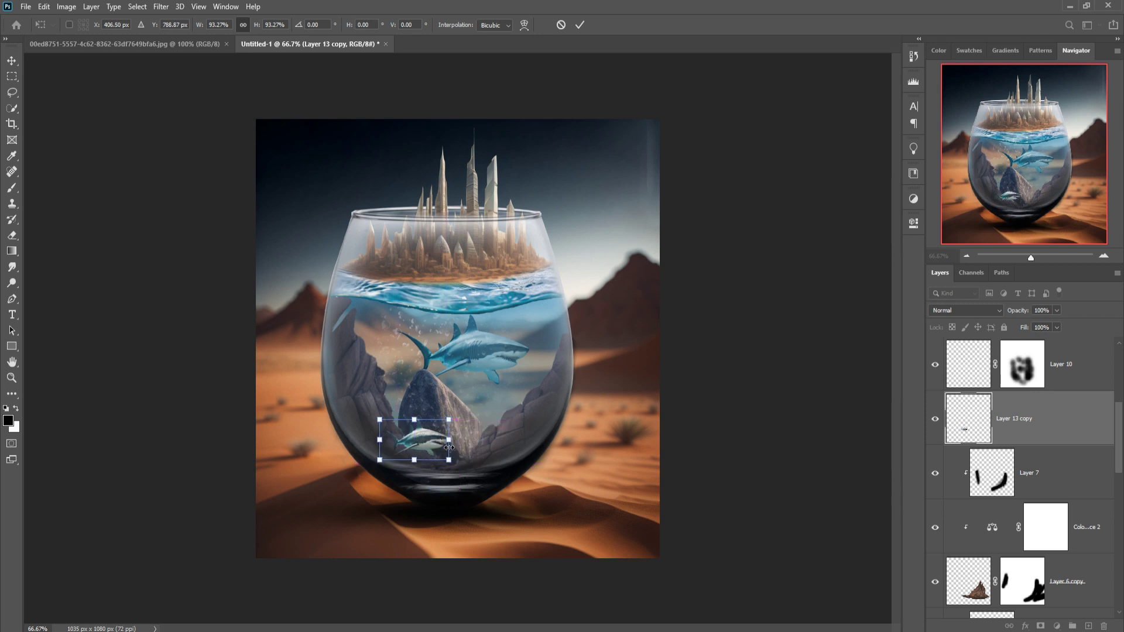
click(579, 24)
Step: Clip a Color Balance to Layer 13 copy, pushing its midtones slightly toward blue
click(1058, 625)
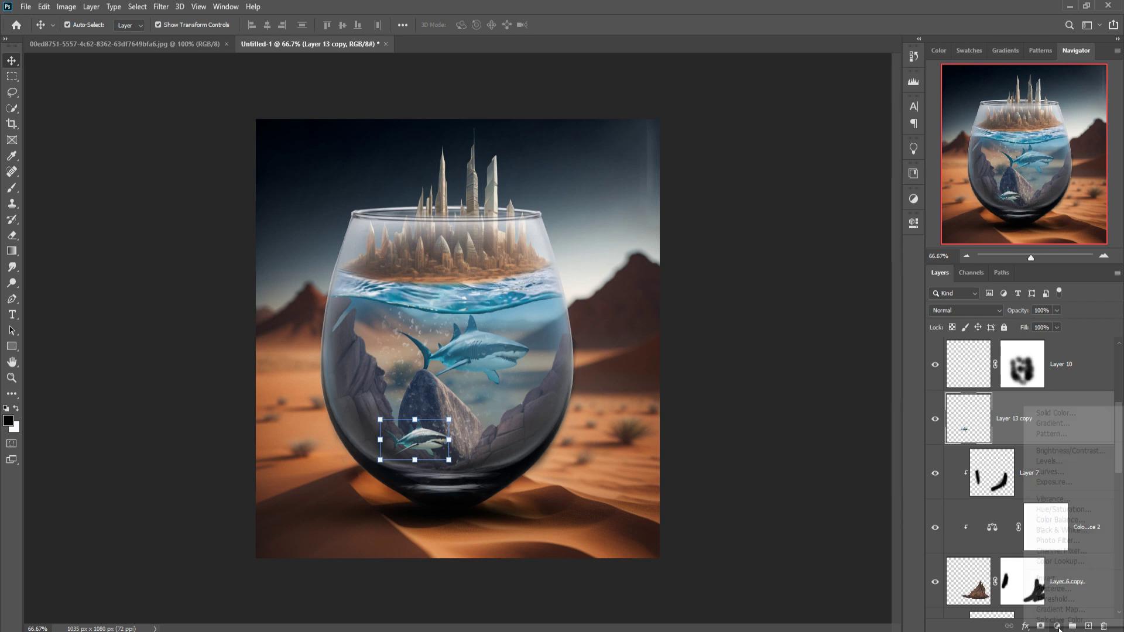
click(1051, 522)
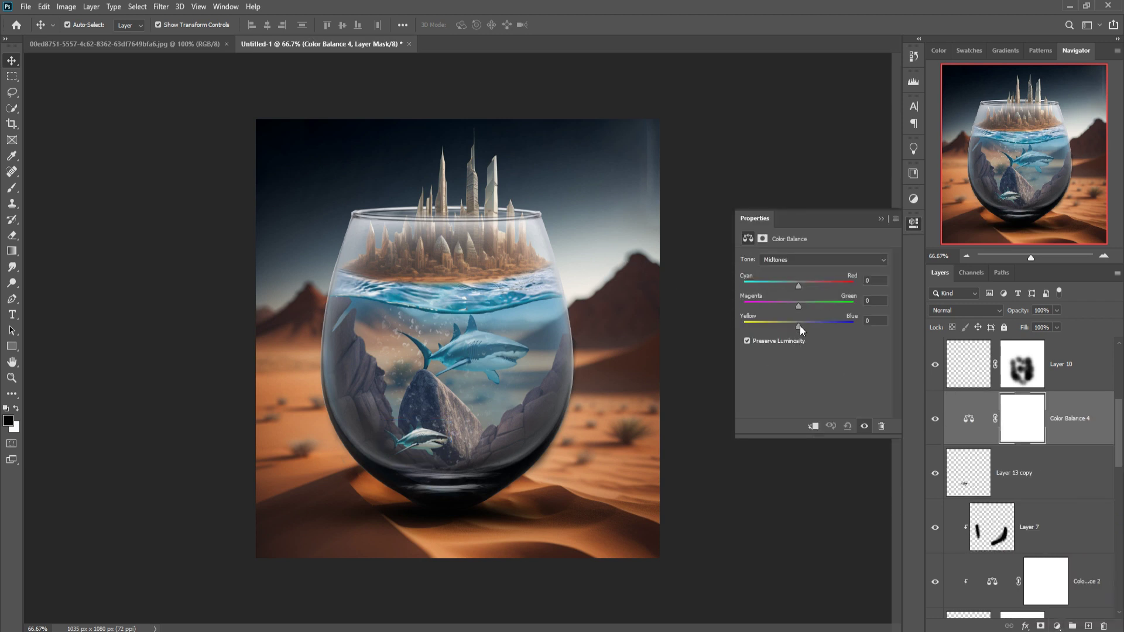
click(819, 428)
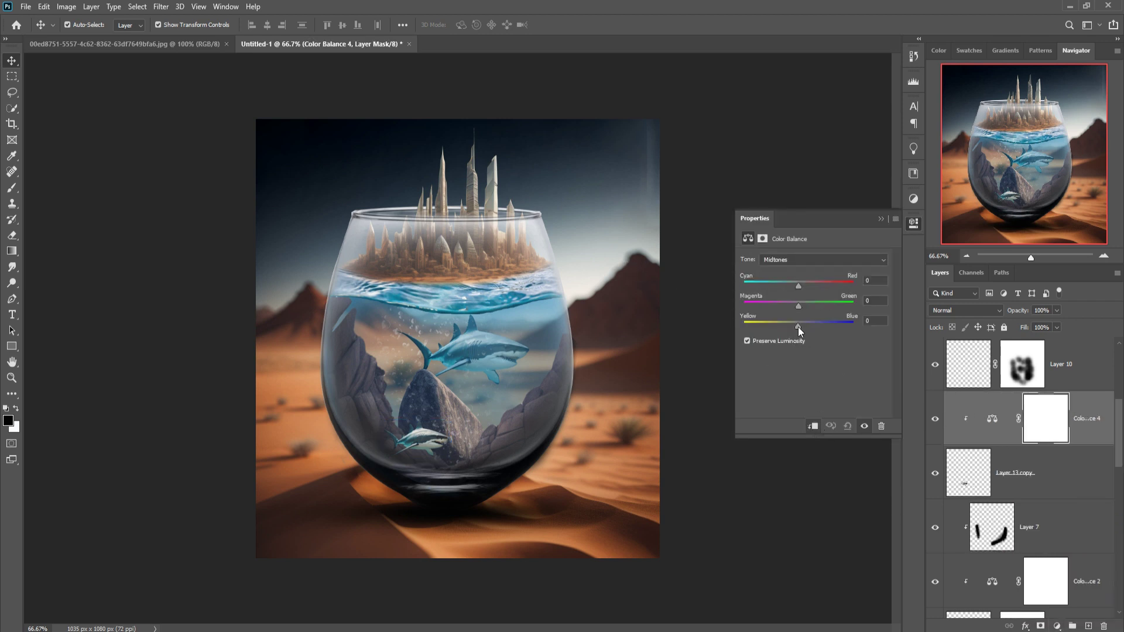
drag(804, 325, 806, 325)
click(880, 220)
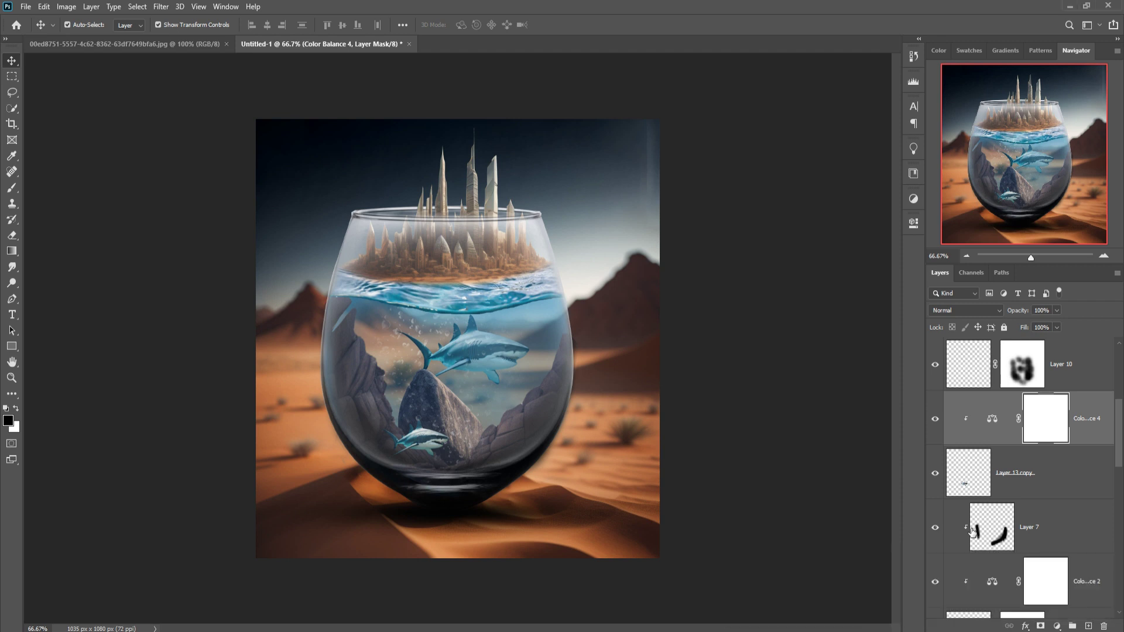
click(485, 208)
click(1058, 626)
click(1067, 467)
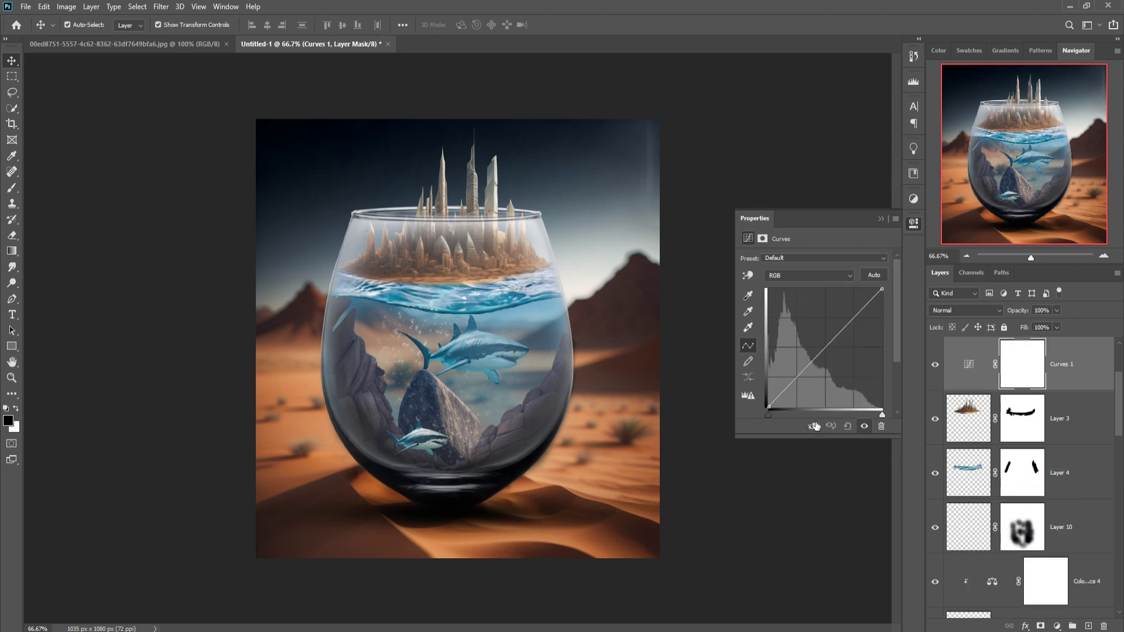
click(813, 426)
drag(834, 356, 838, 356)
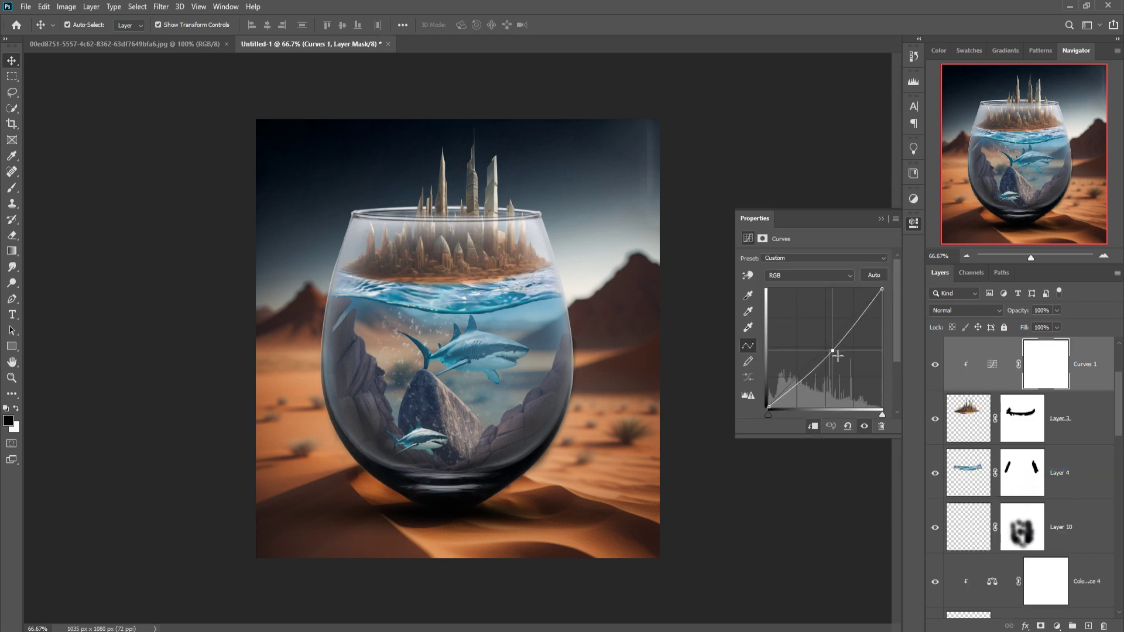
click(882, 220)
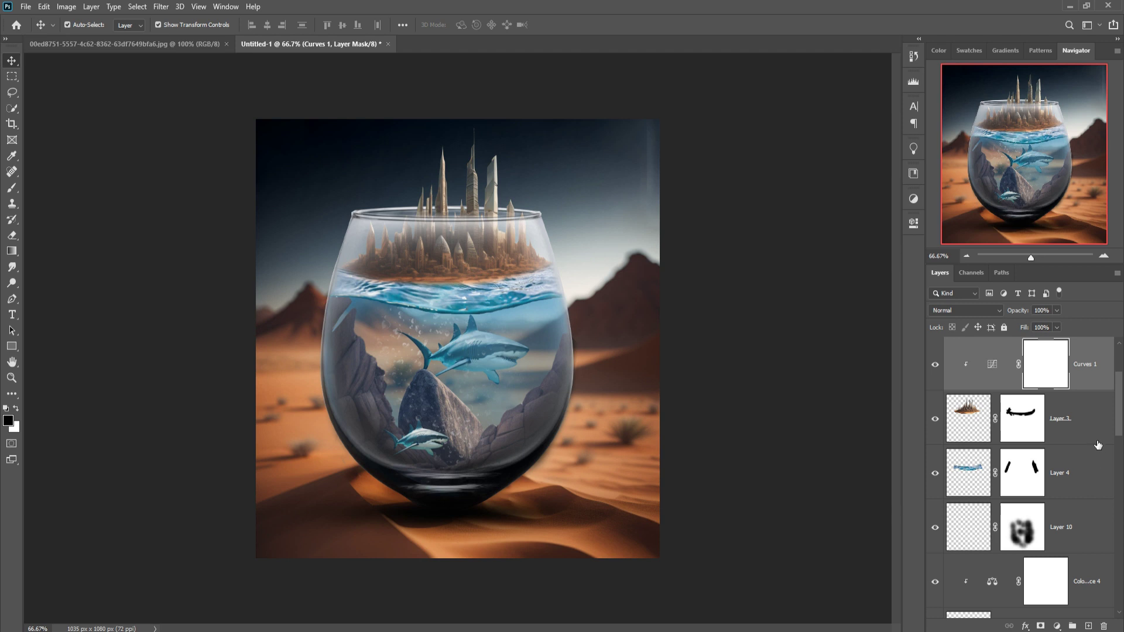
scroll(1098, 445, up, 1)
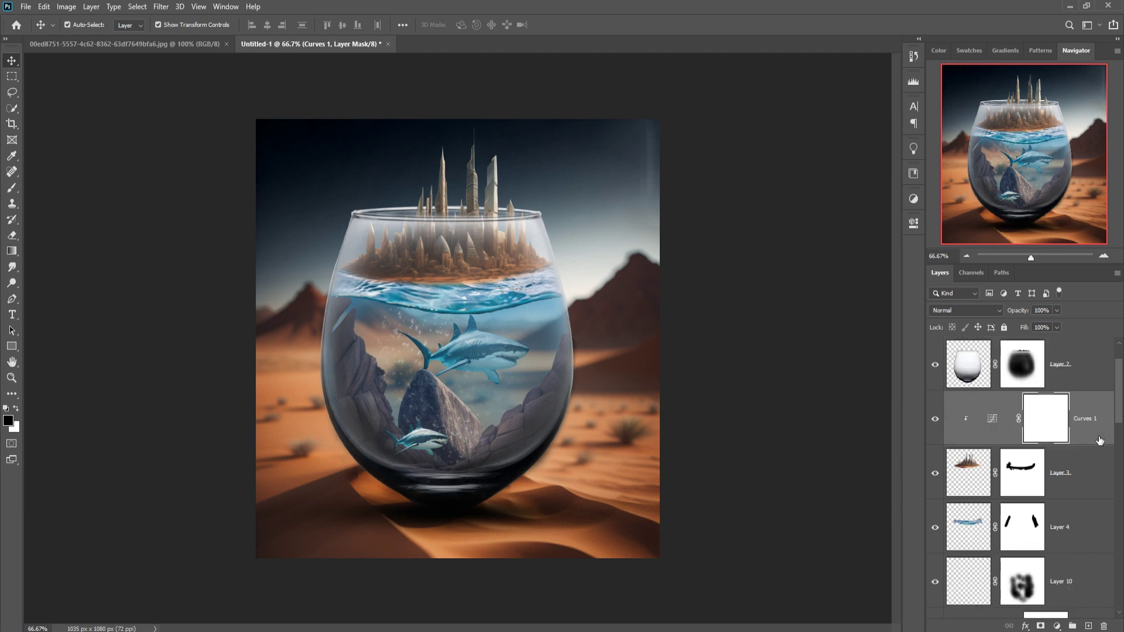
shift+click(1097, 471)
right_click(1089, 434)
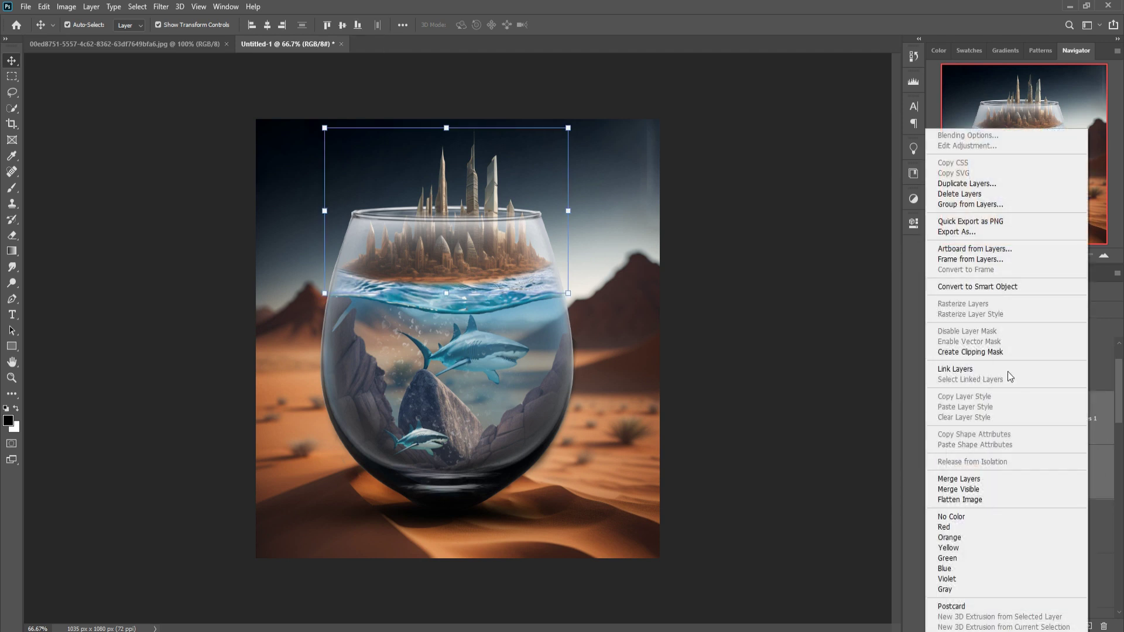
click(969, 353)
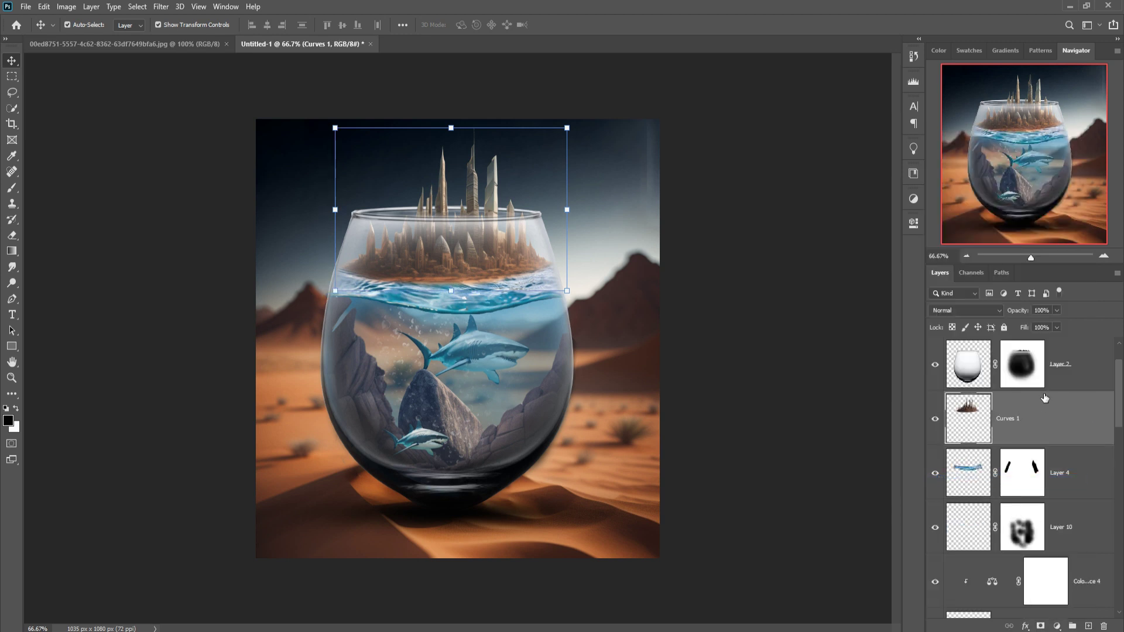
click(952, 187)
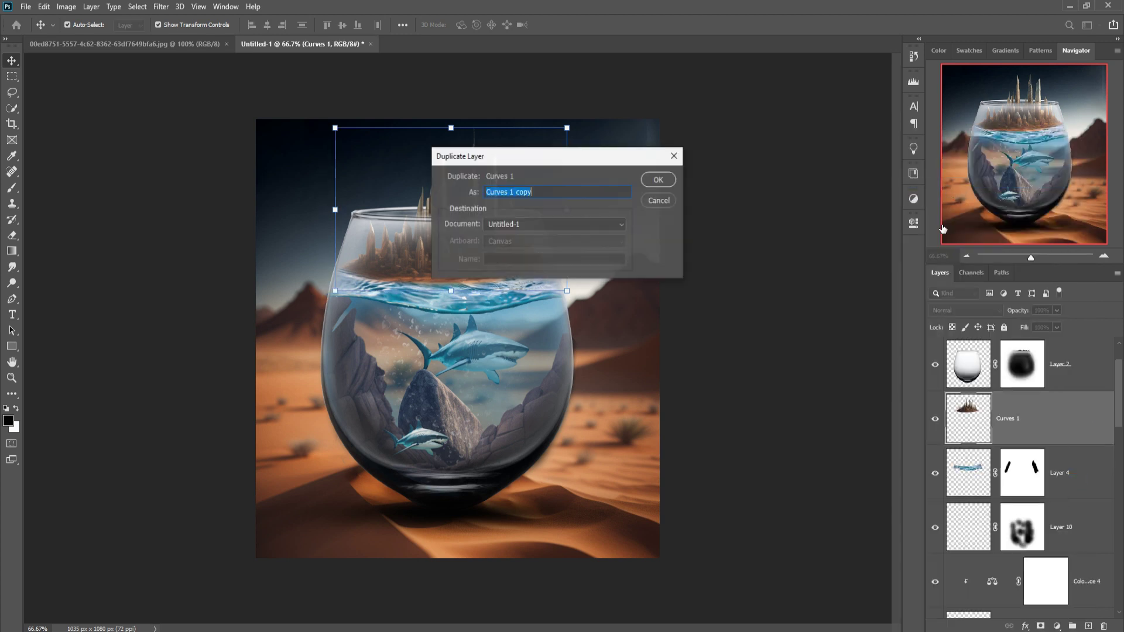
click(656, 184)
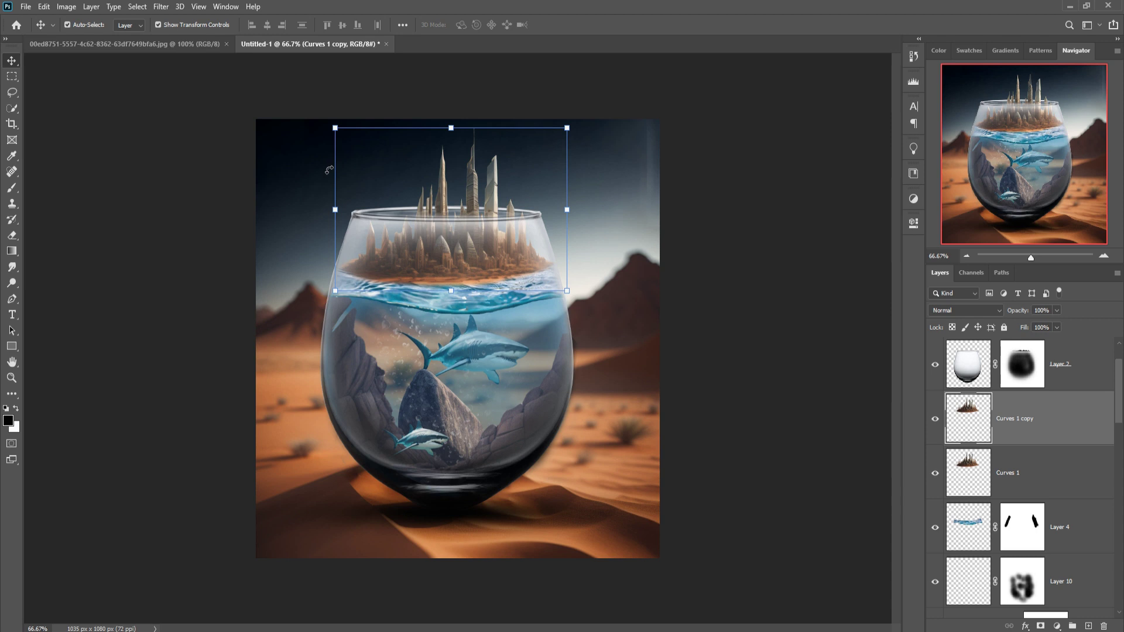
key(ctrl+z)
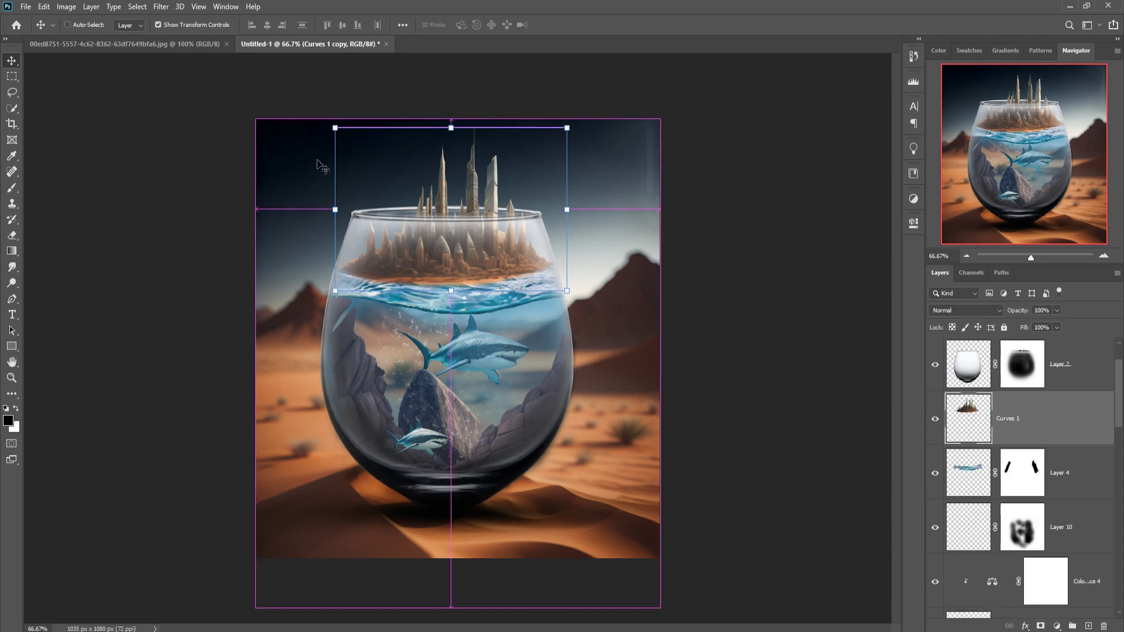
key(ctrl+z)
key(ctrl+z)
key(ctrl+z)
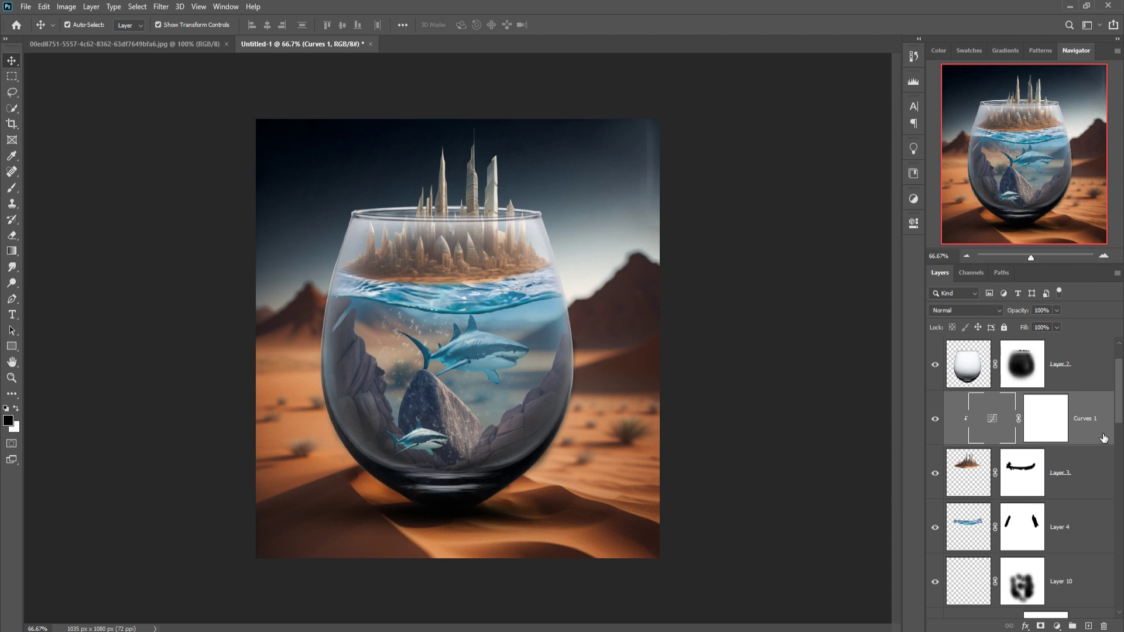
click(937, 421)
click(935, 420)
key(Delete)
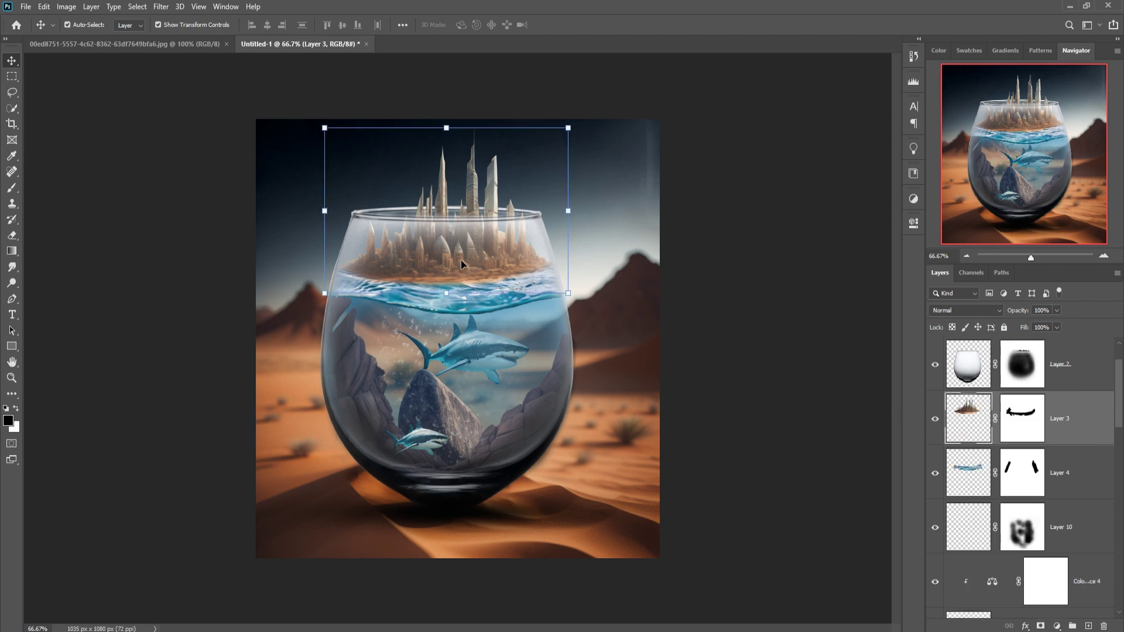
scroll(1121, 430, up, 1)
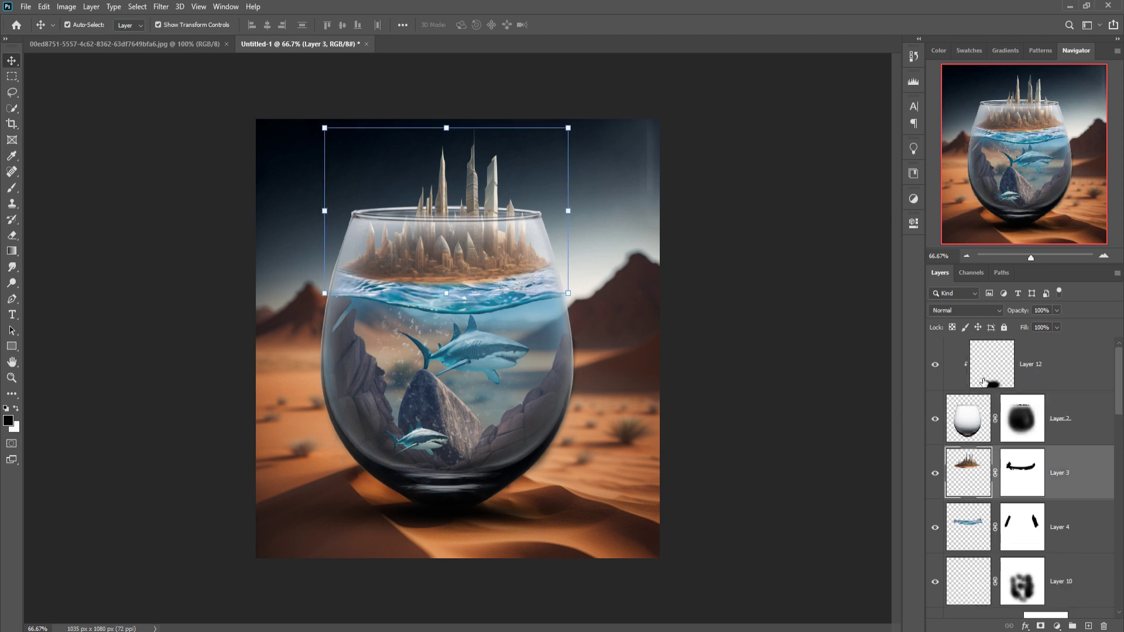
Step: Give the water layer (Layer 4) a clipped Color Balance: Cyan -16, Blue +19
click(987, 536)
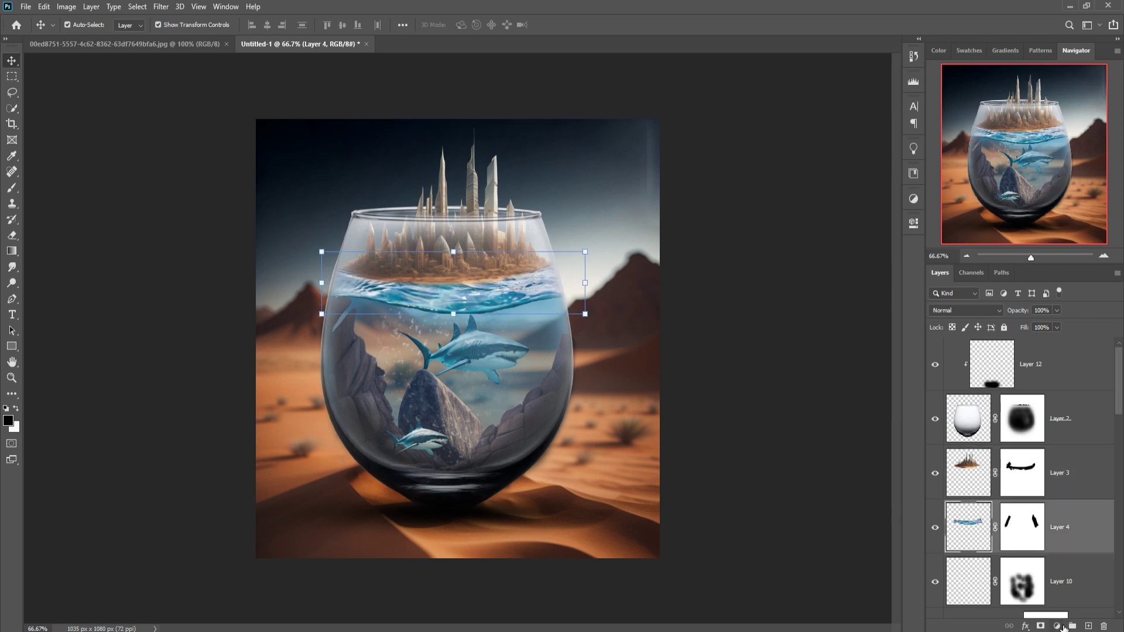
click(1058, 626)
click(1080, 519)
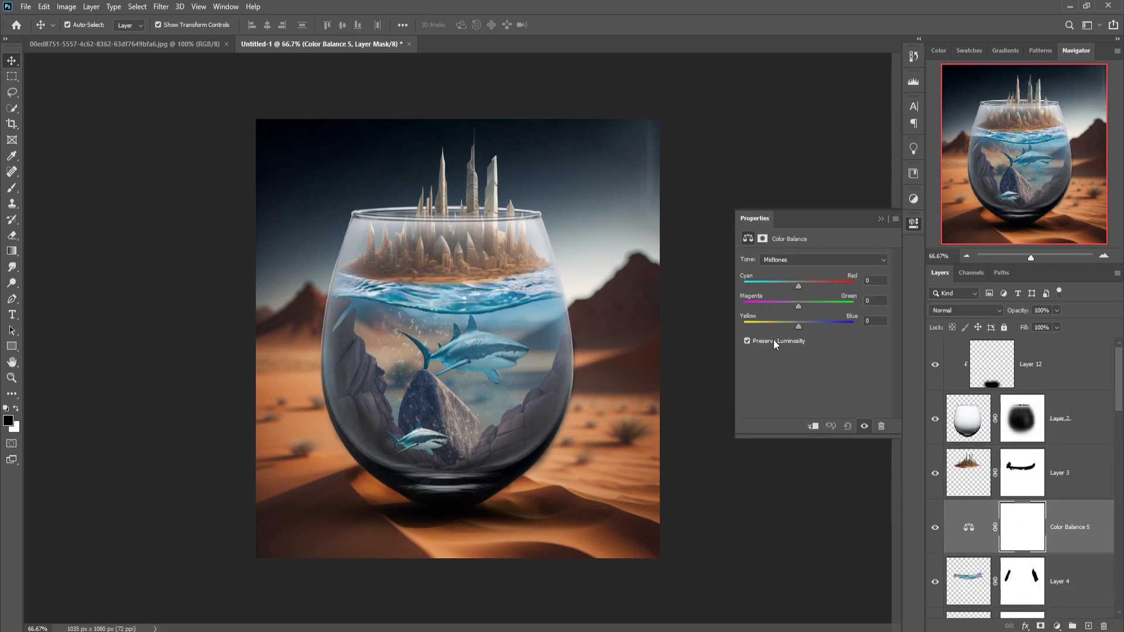
click(813, 426)
drag(806, 327, 810, 326)
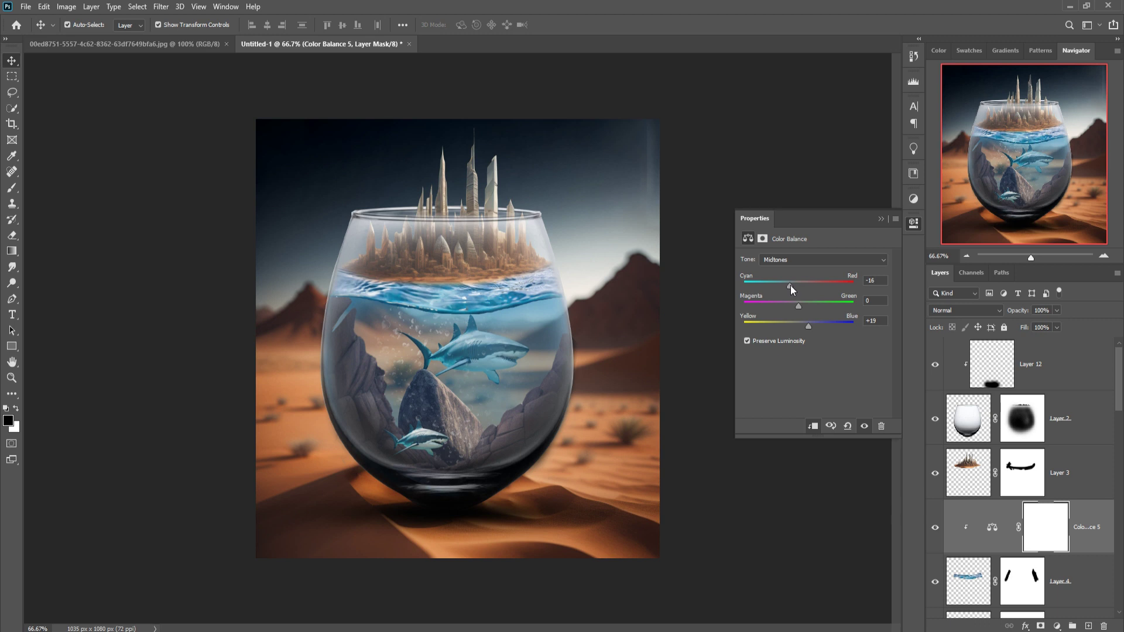
click(880, 219)
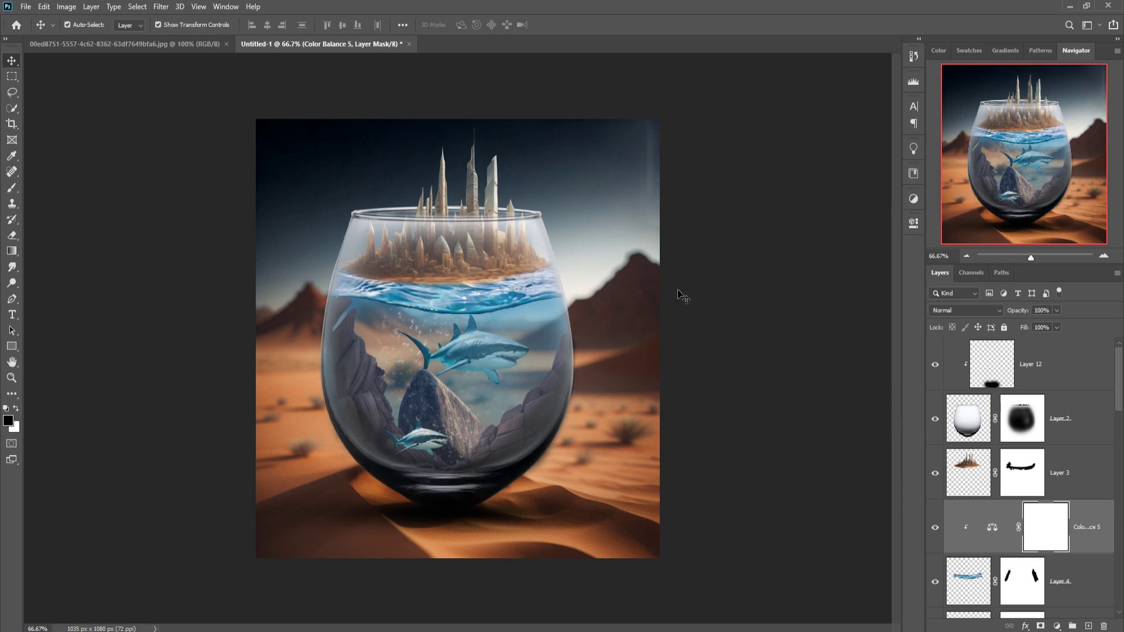
Step: Give the city layer (Layer 3) a clipped Color Balance: Cyan -11, Blue +18
click(449, 187)
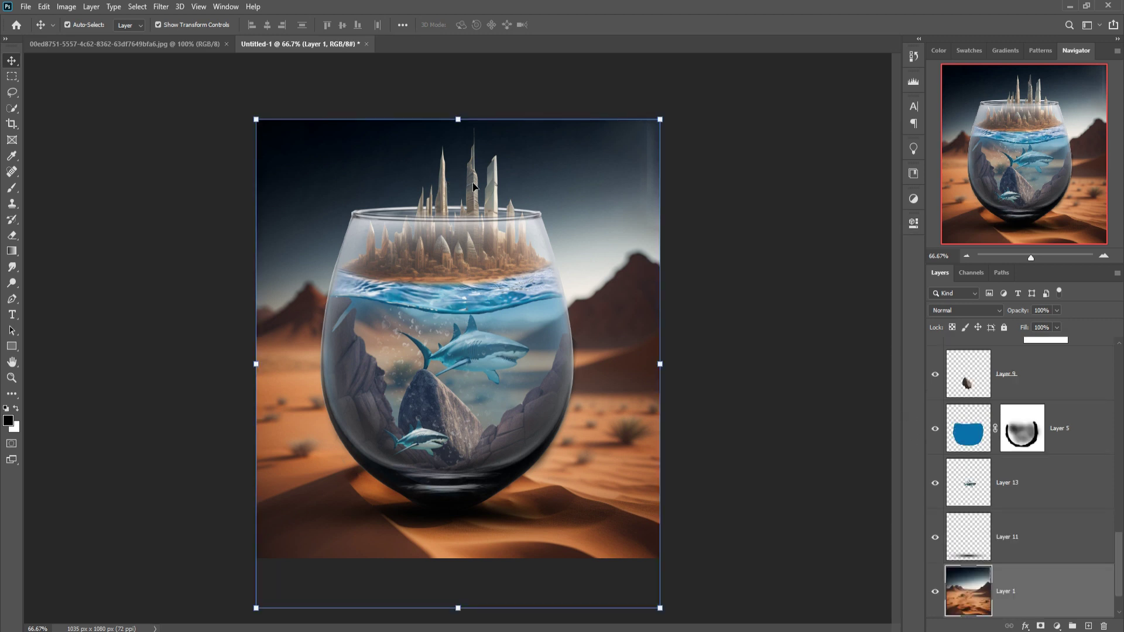
click(473, 186)
scroll(1015, 379, up, 1)
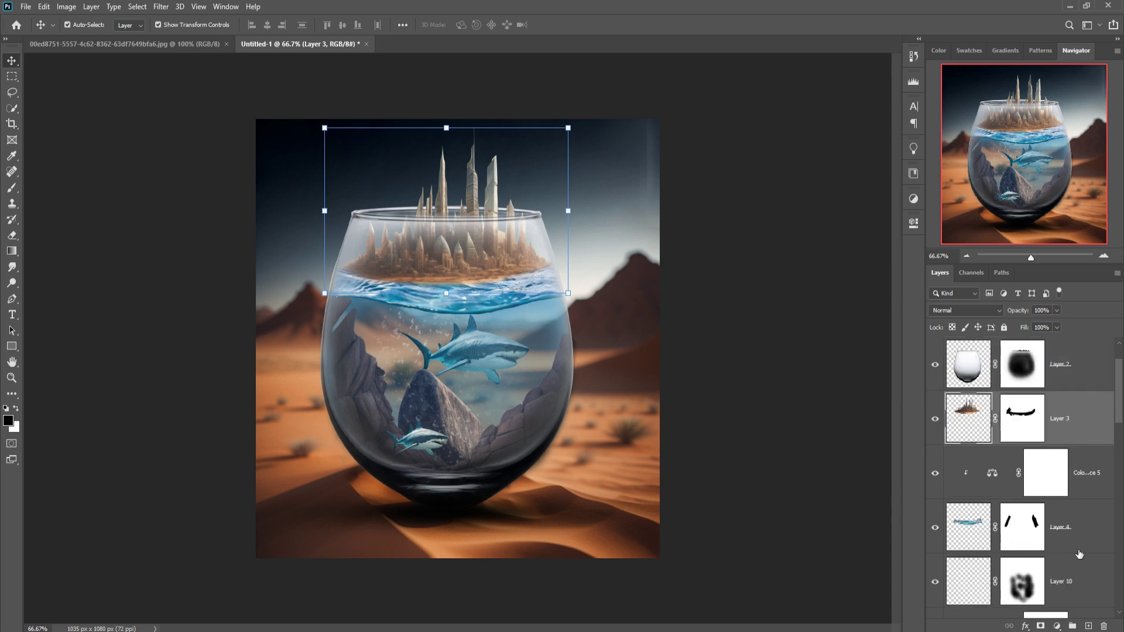
click(1057, 625)
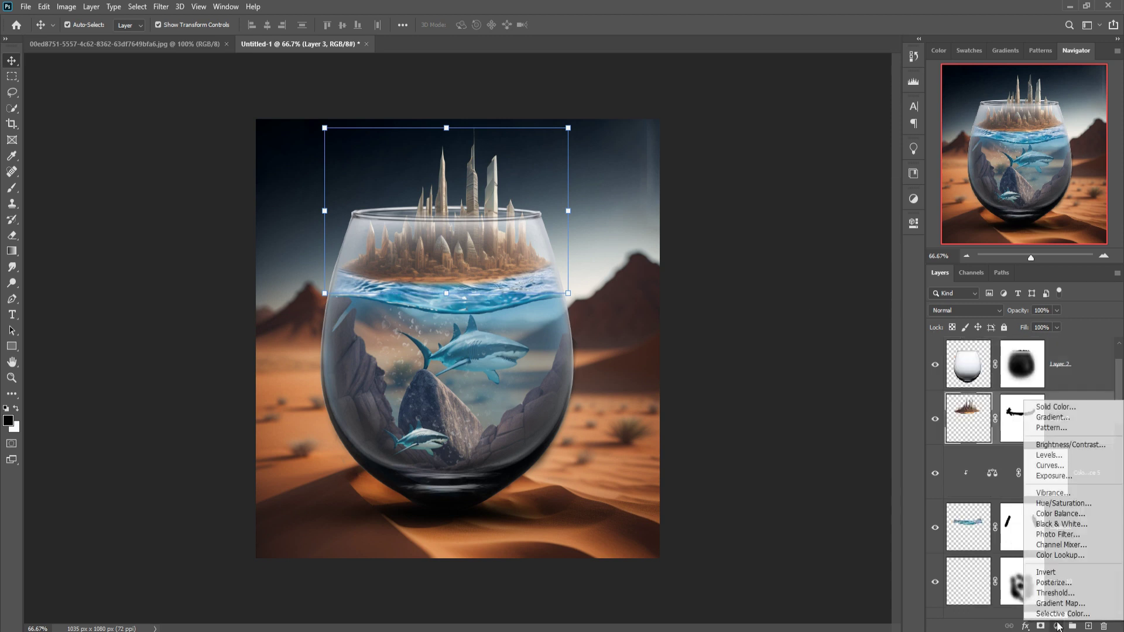
click(1063, 514)
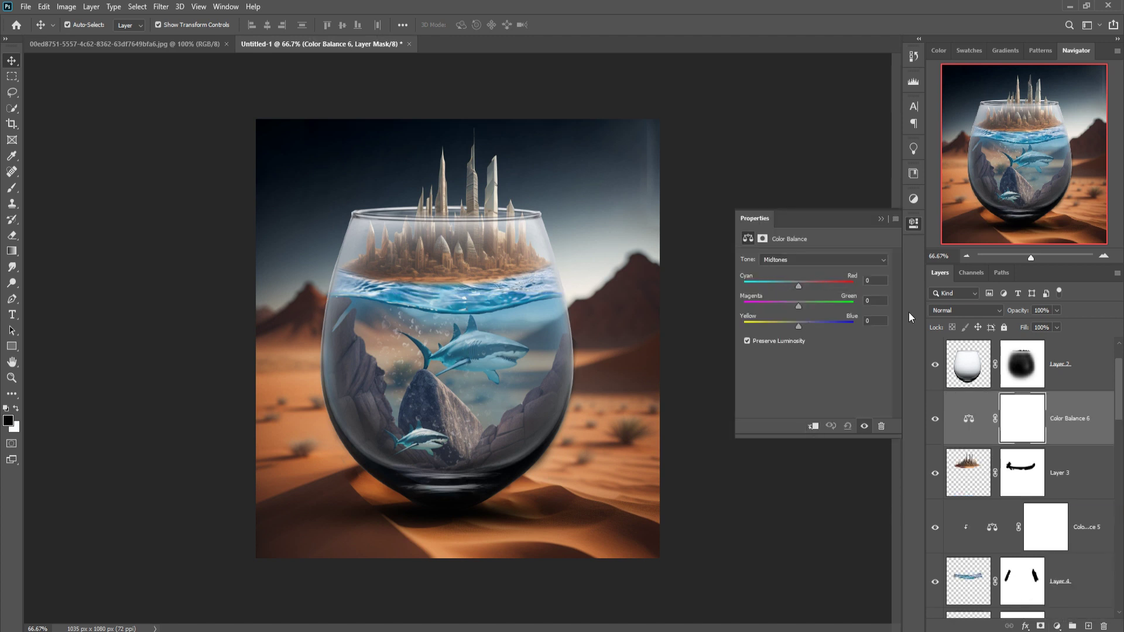
click(815, 428)
drag(809, 325, 810, 325)
drag(799, 284, 792, 285)
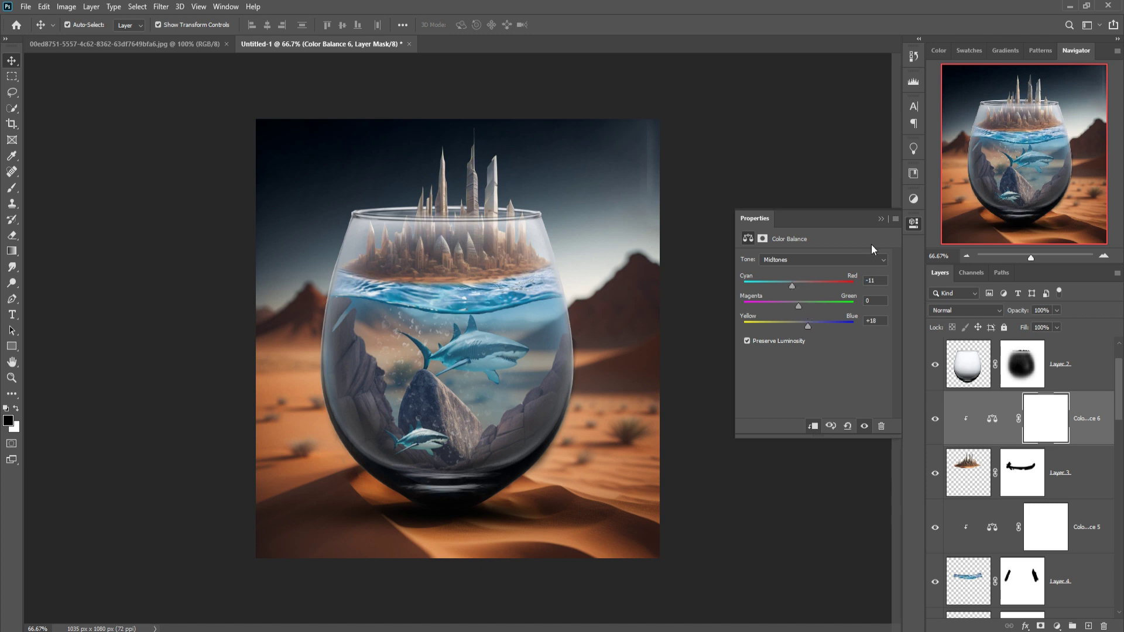
click(880, 219)
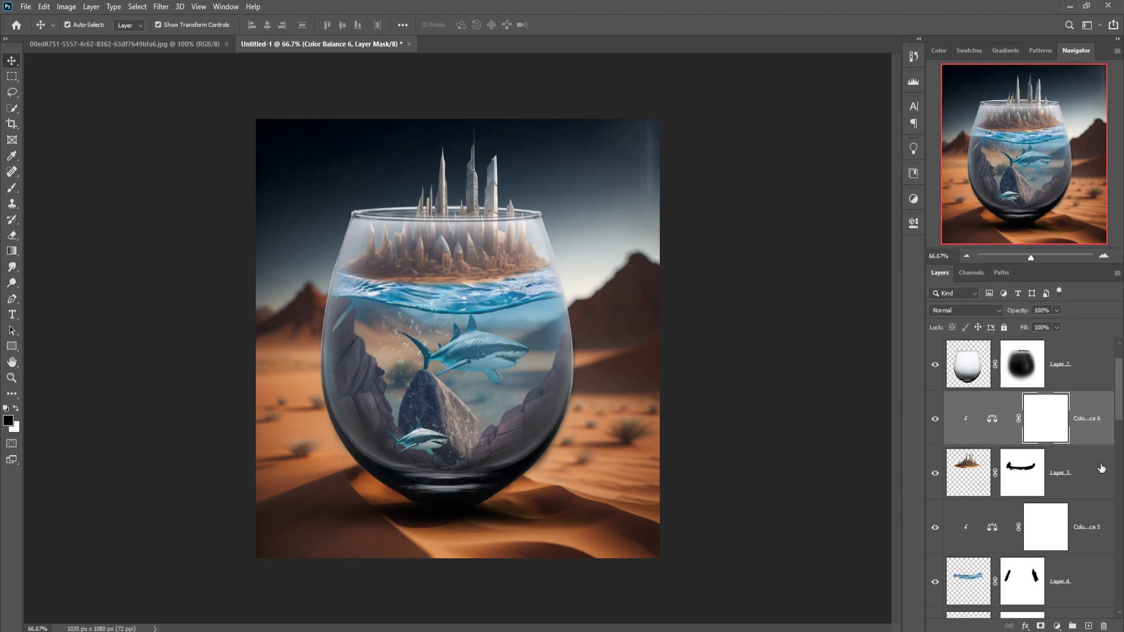
Step: Add a Curves adjustment to the city with one slightly nudged RGB midtone point
click(1056, 625)
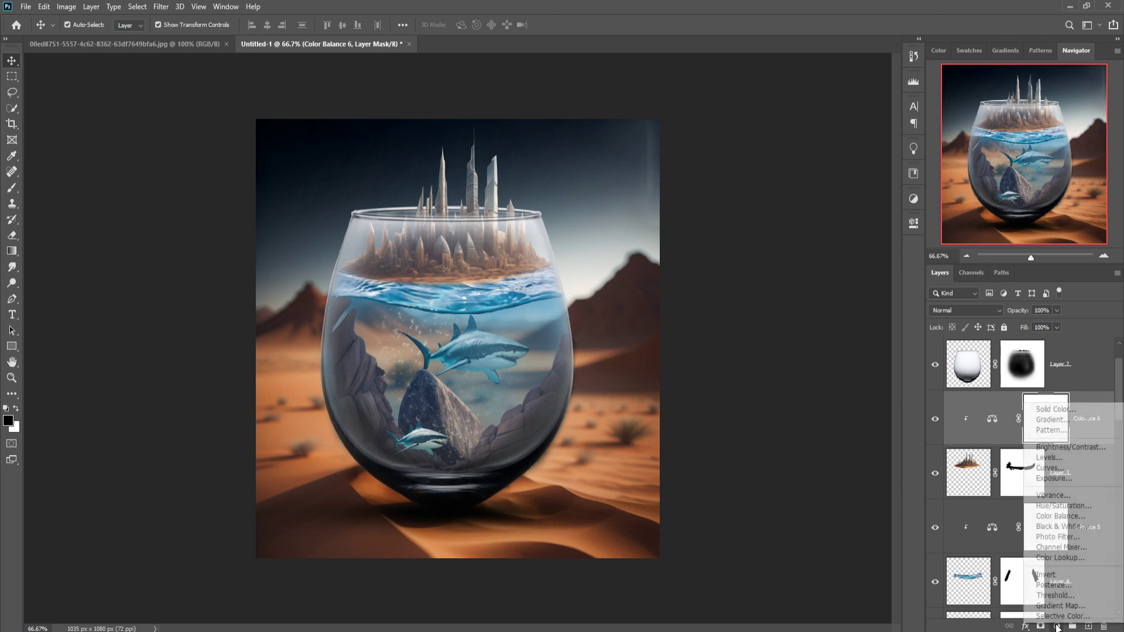
click(1065, 470)
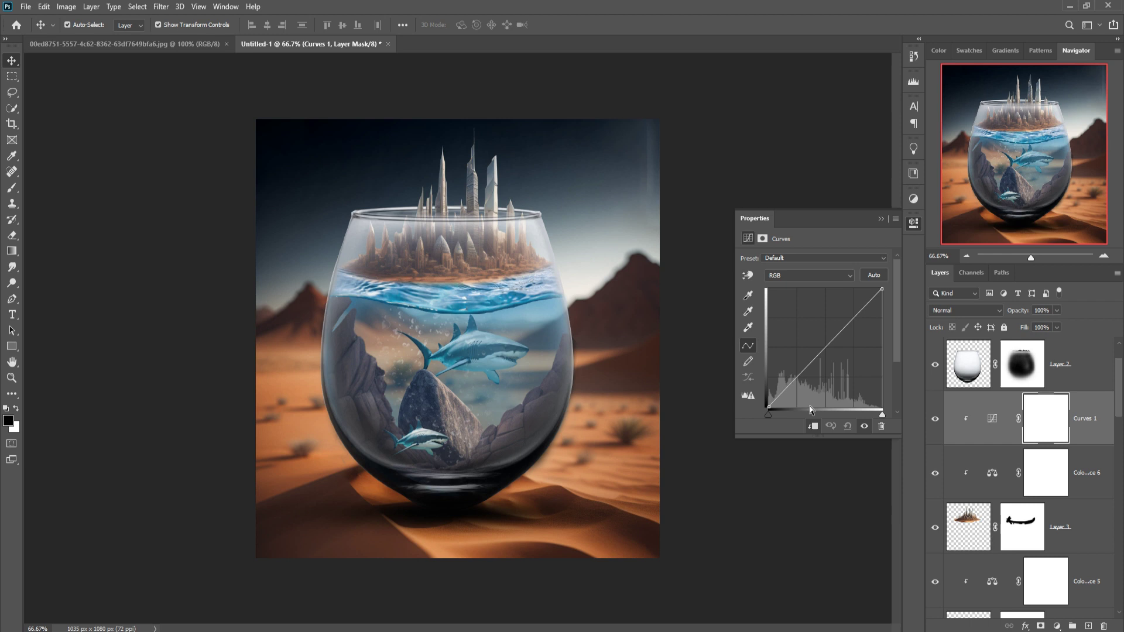
click(829, 350)
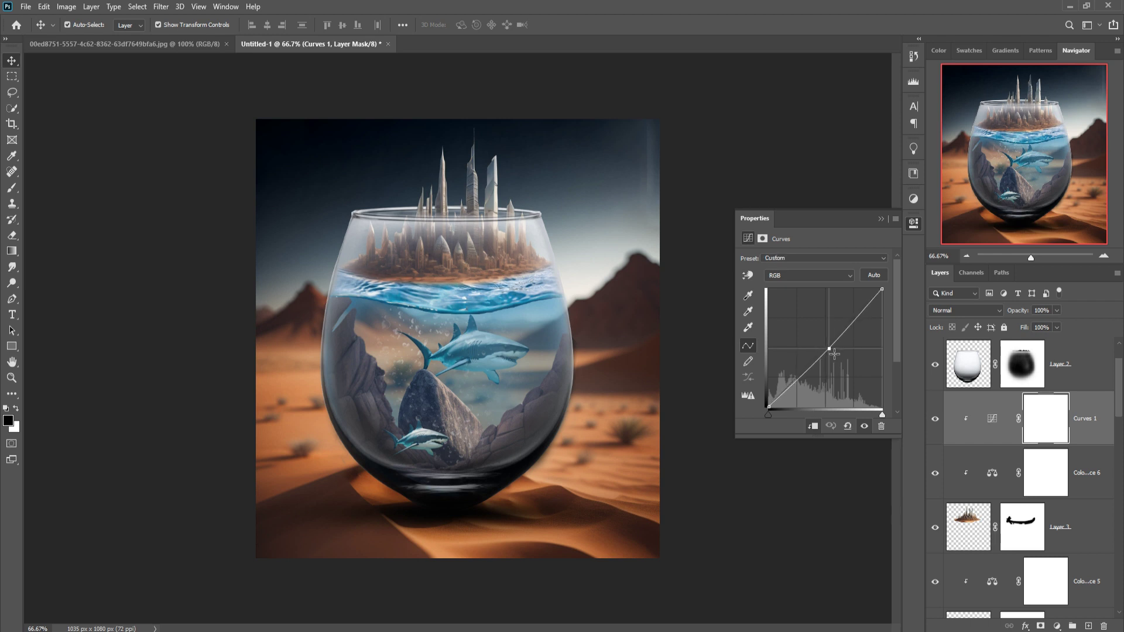
drag(836, 354, 837, 355)
click(881, 220)
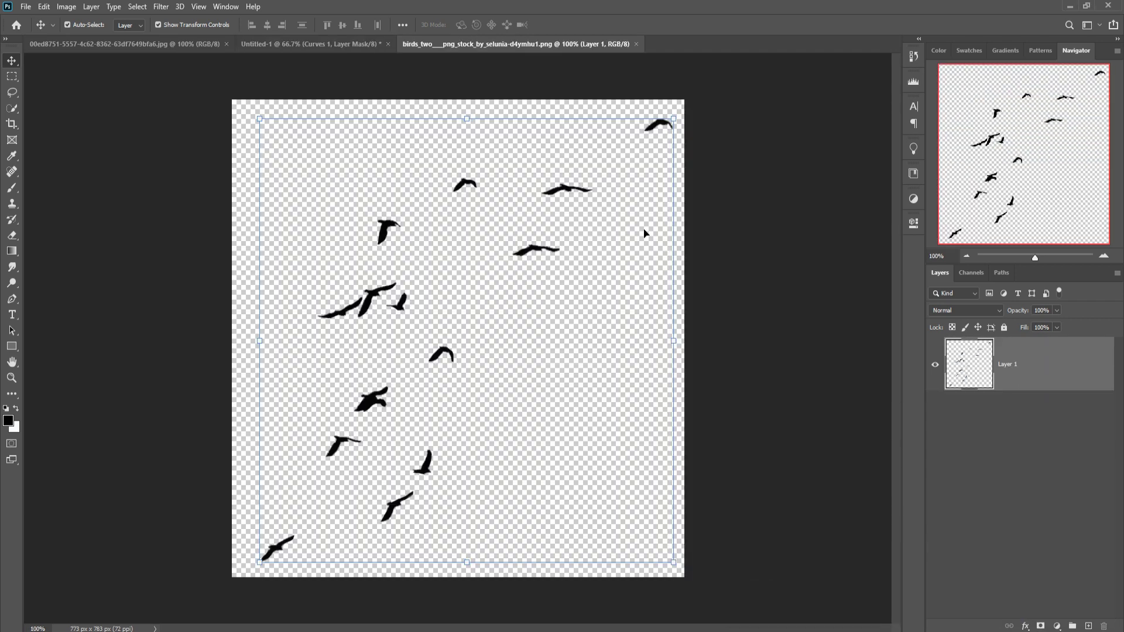
Step: Bring the birds PNG into the composite and scale it to about half size
drag(519, 44, 706, 102)
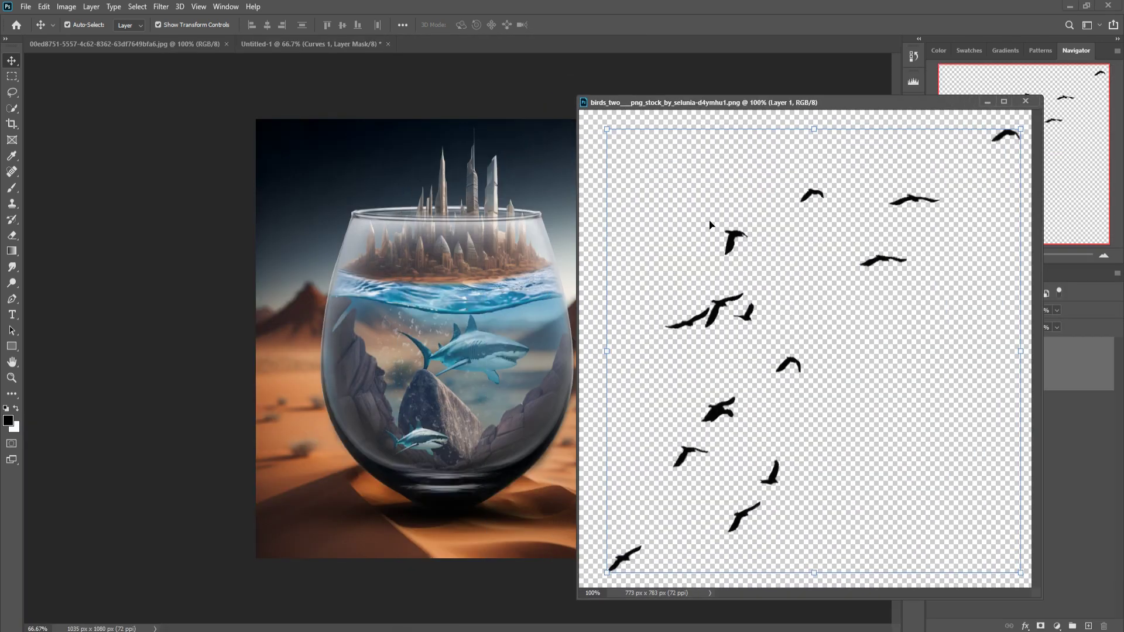
drag(722, 311, 546, 176)
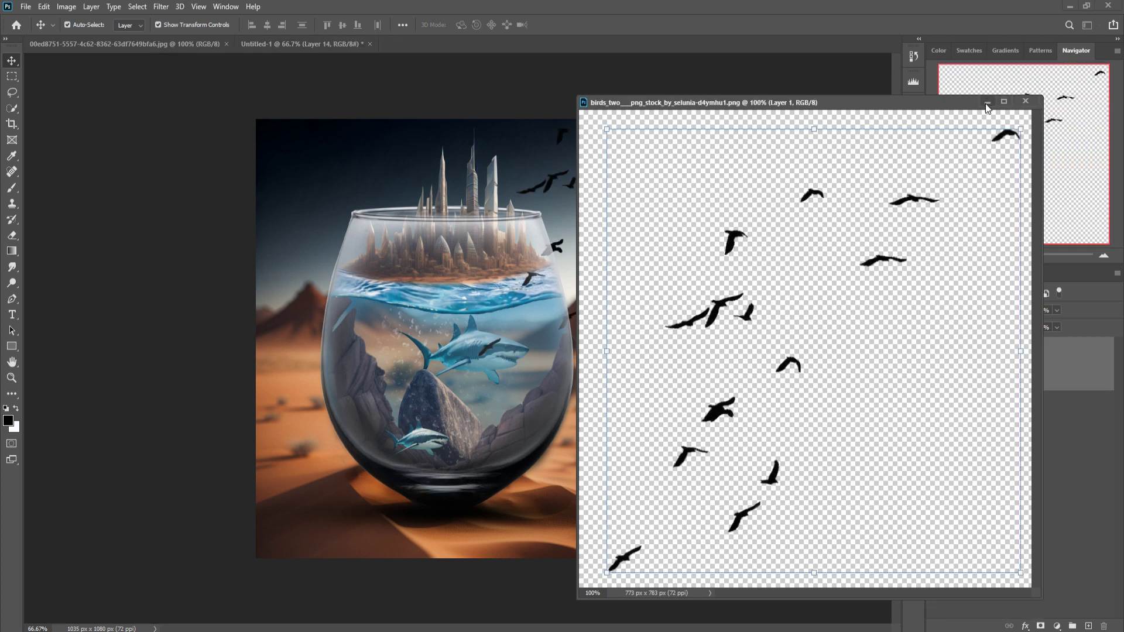
click(1025, 101)
mouse_move(753, 208)
mouse_down()
mouse_move(603, 209)
mouse_move(374, 241)
mouse_up()
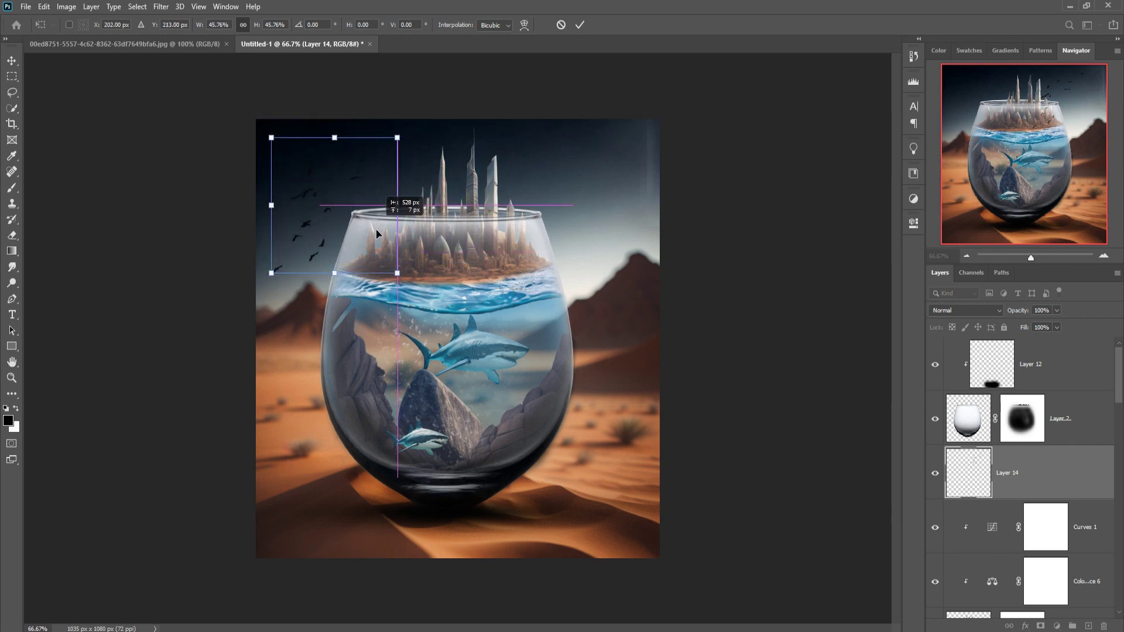
click(580, 25)
Step: Tint the birds pale blue-grey with a clipped Solid Color fill sampled from the sky
click(1090, 625)
right_click(1067, 474)
click(944, 353)
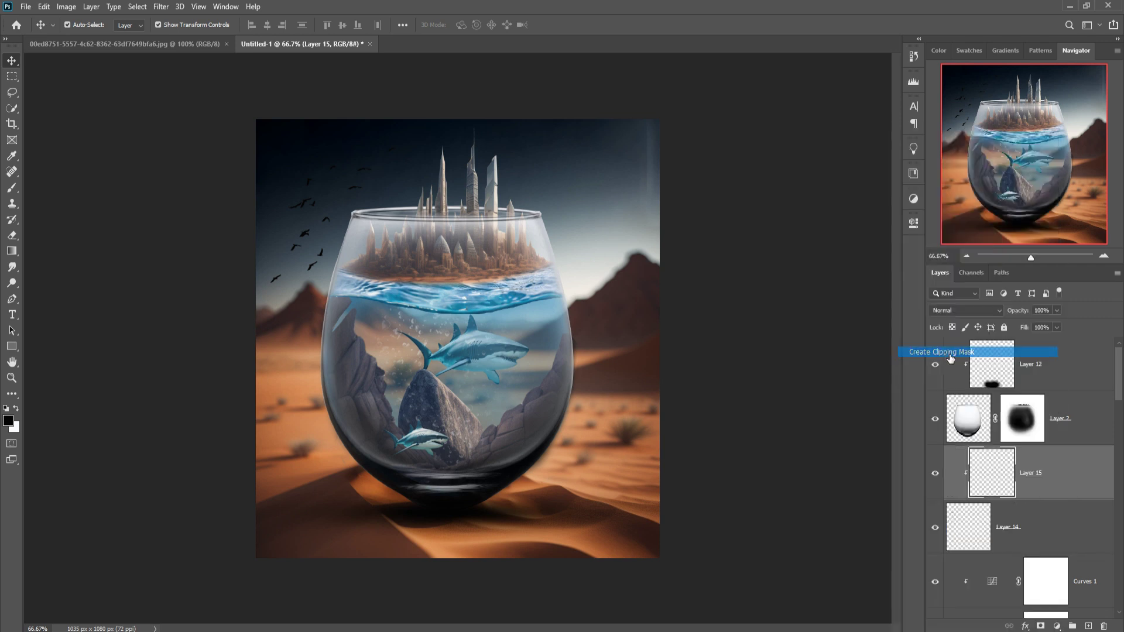
click(1058, 626)
click(1045, 412)
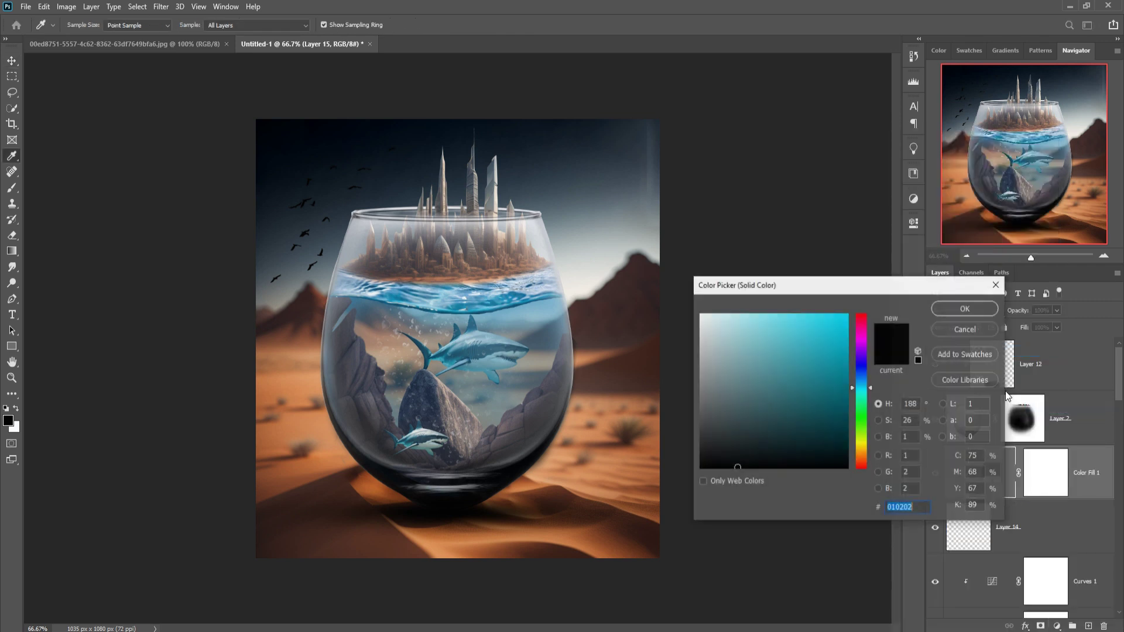
click(593, 272)
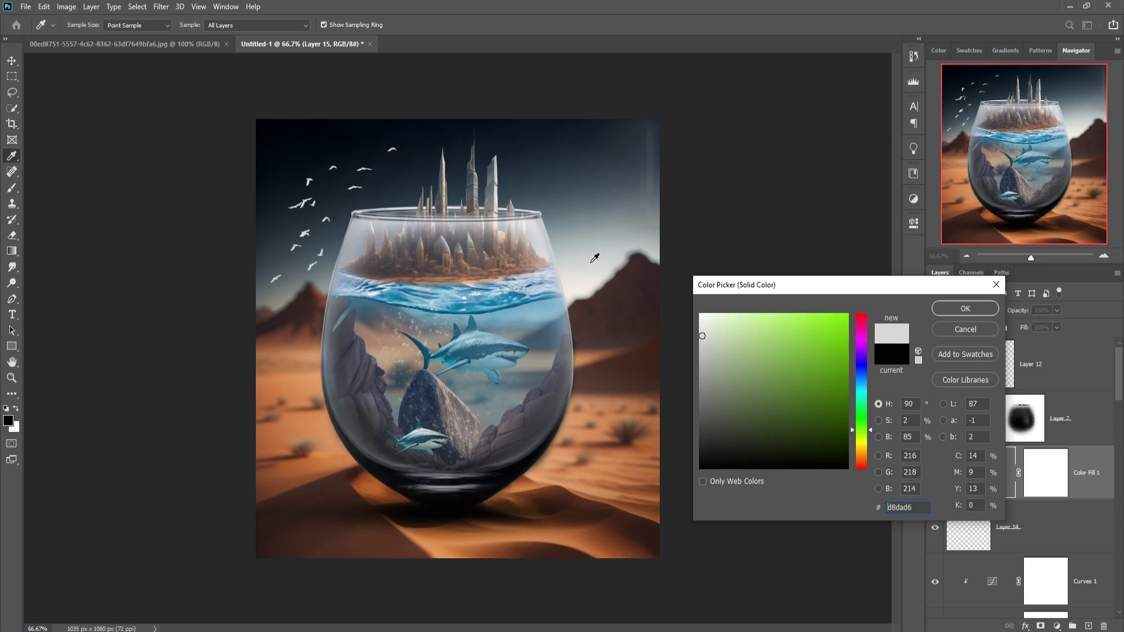
drag(594, 257, 590, 240)
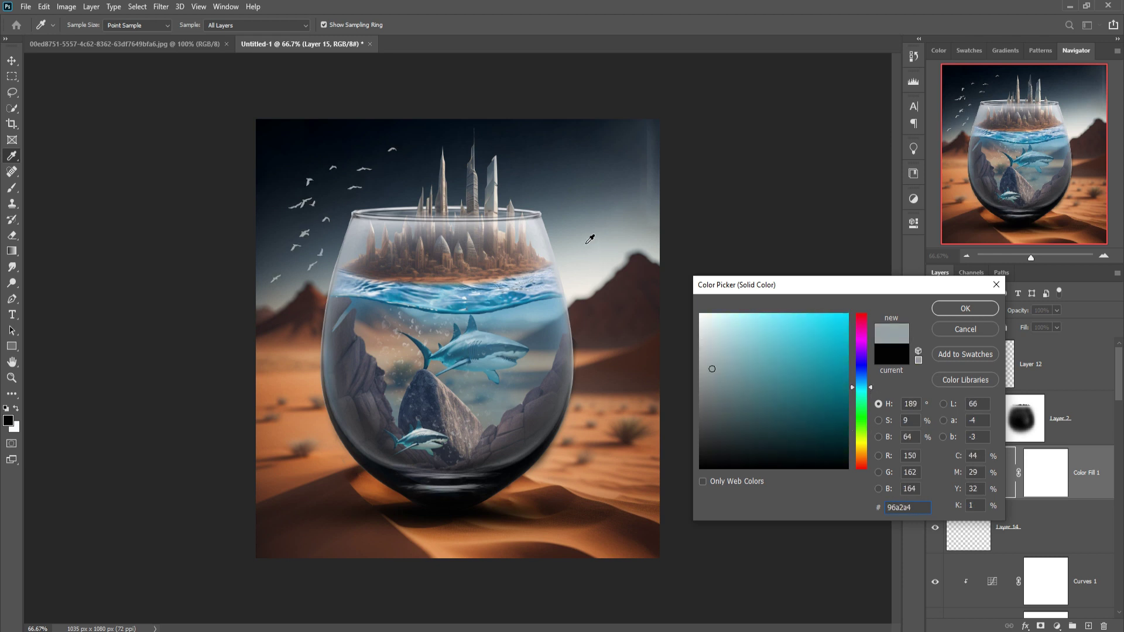
click(965, 309)
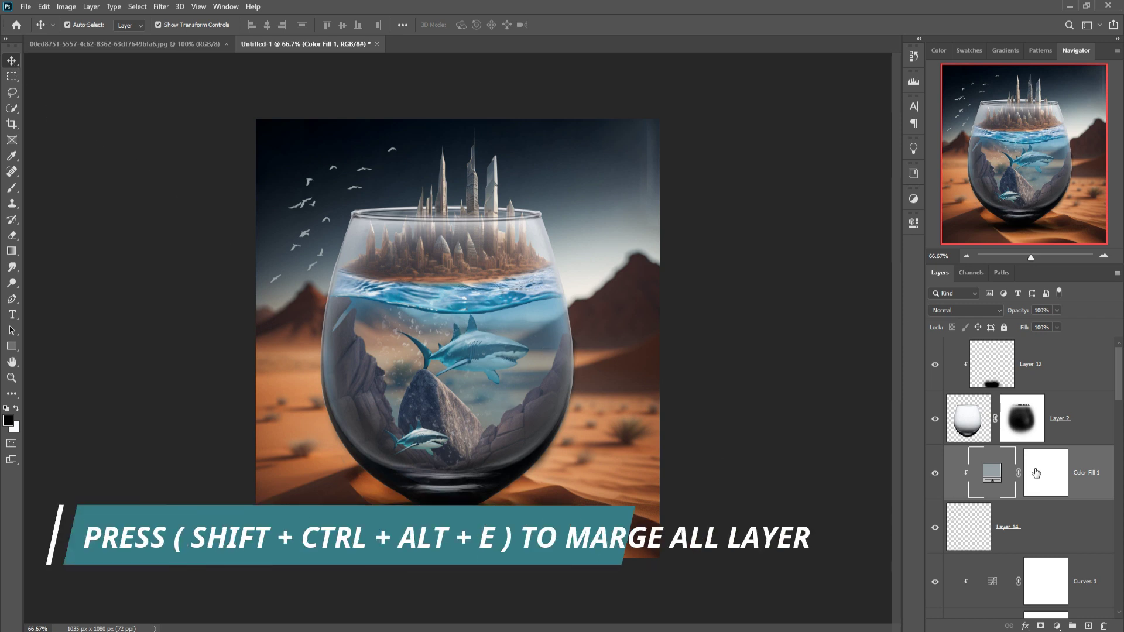
click(1071, 380)
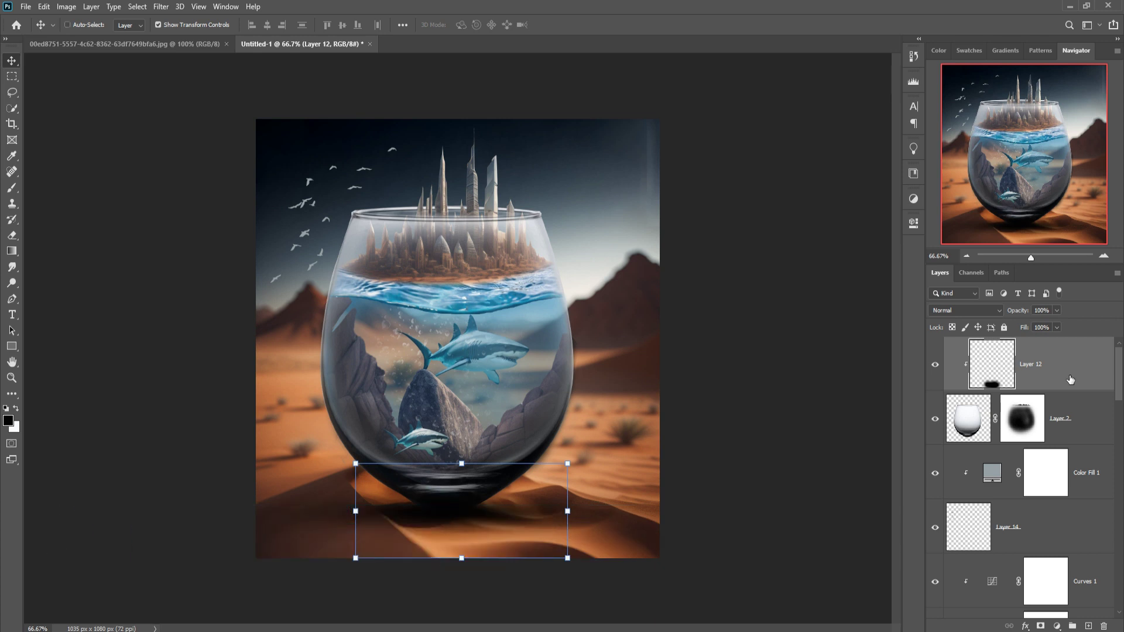
Step: Stamp all visible layers into a merged smart object and open the Camera Raw Filter
key(shift+ctrl+alt+e)
right_click(1068, 359)
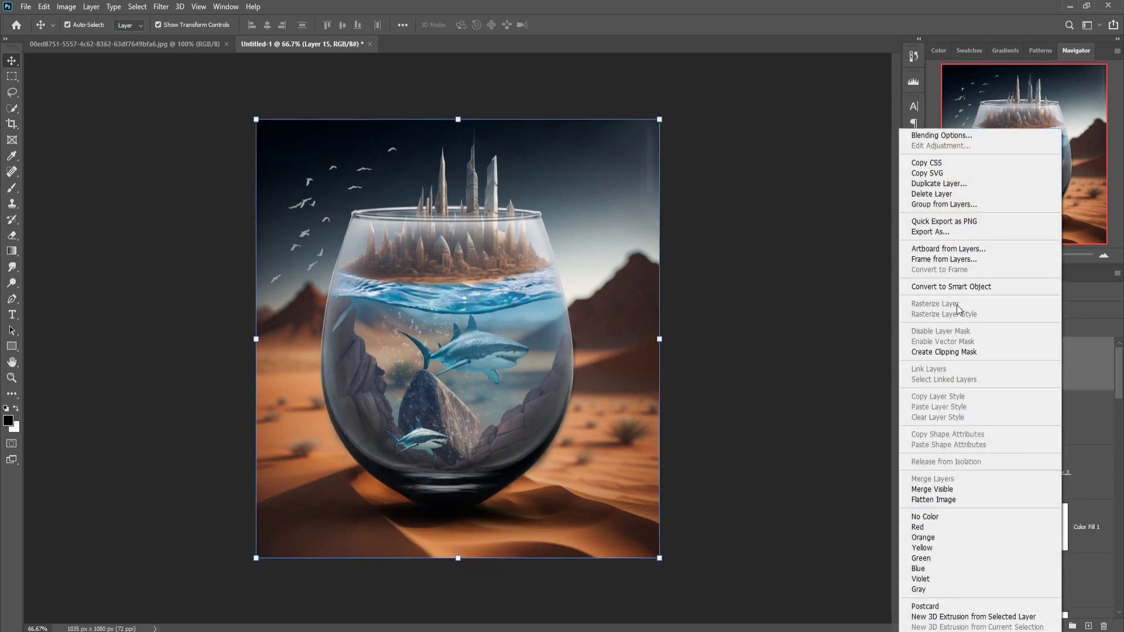
click(955, 287)
click(160, 7)
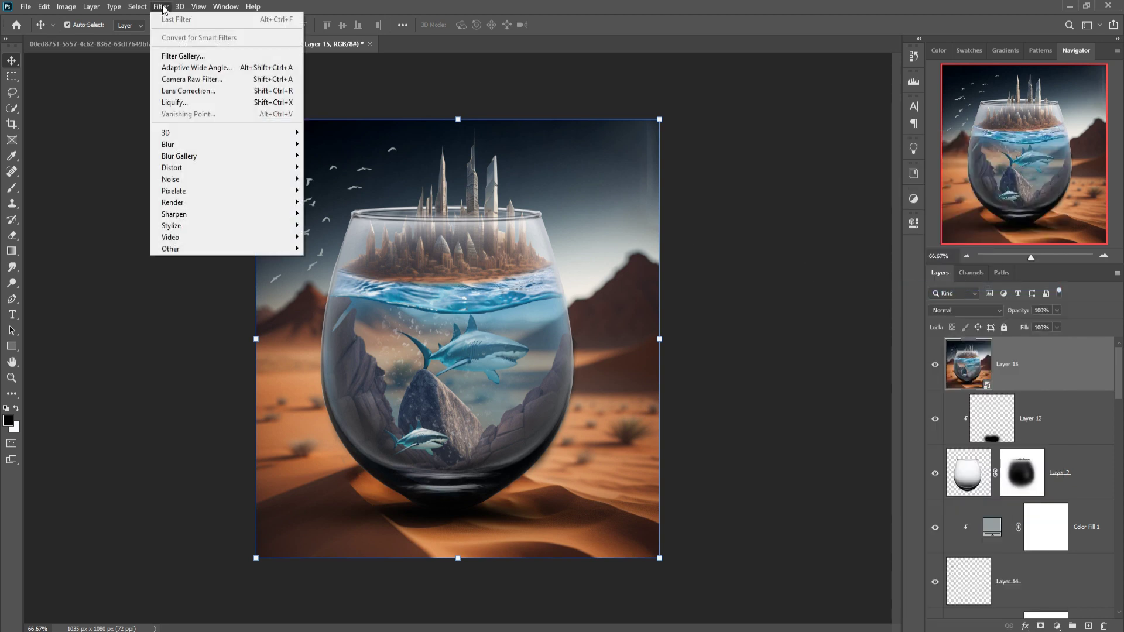
click(180, 84)
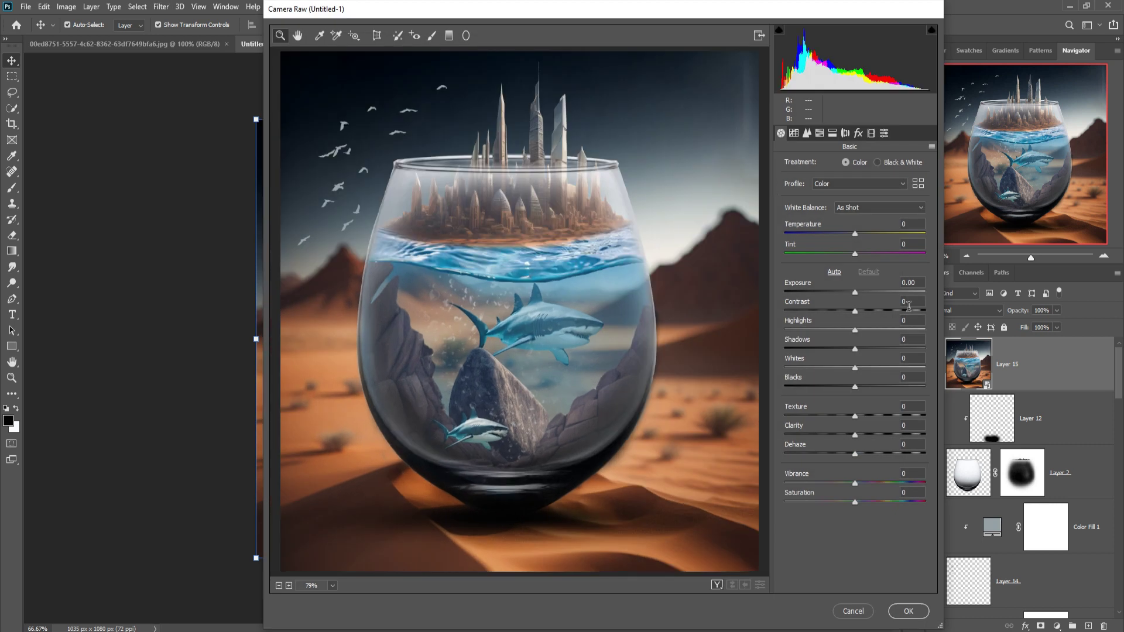
Step: Set exposure -0.35, add slight saturation and clarity, and brighten the tone curve highlights
drag(856, 293, 851, 292)
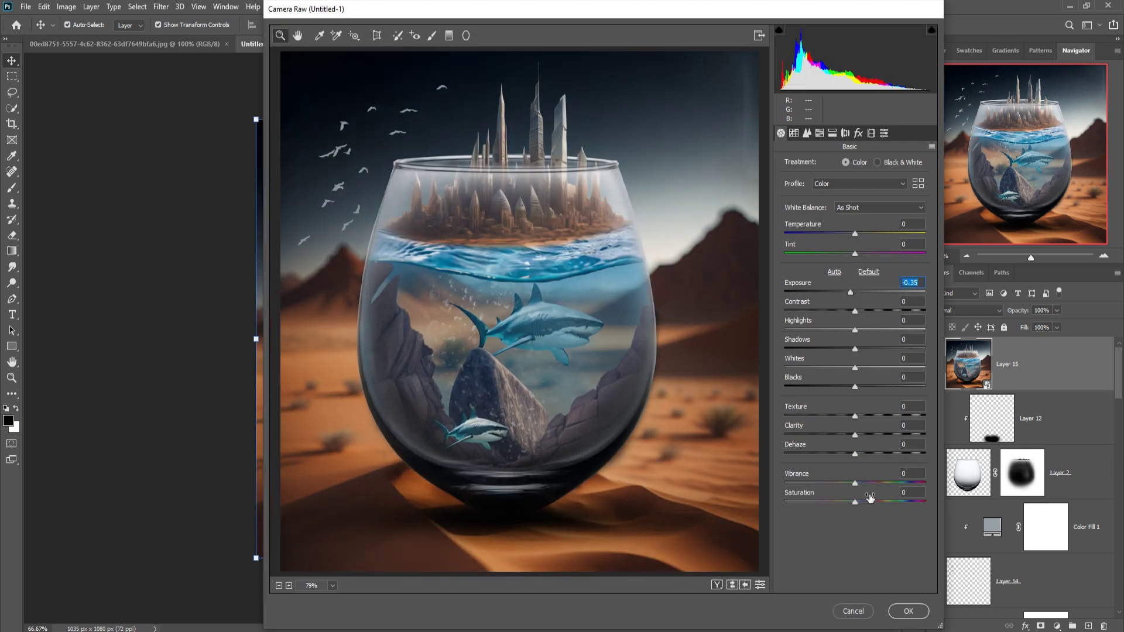
click(855, 503)
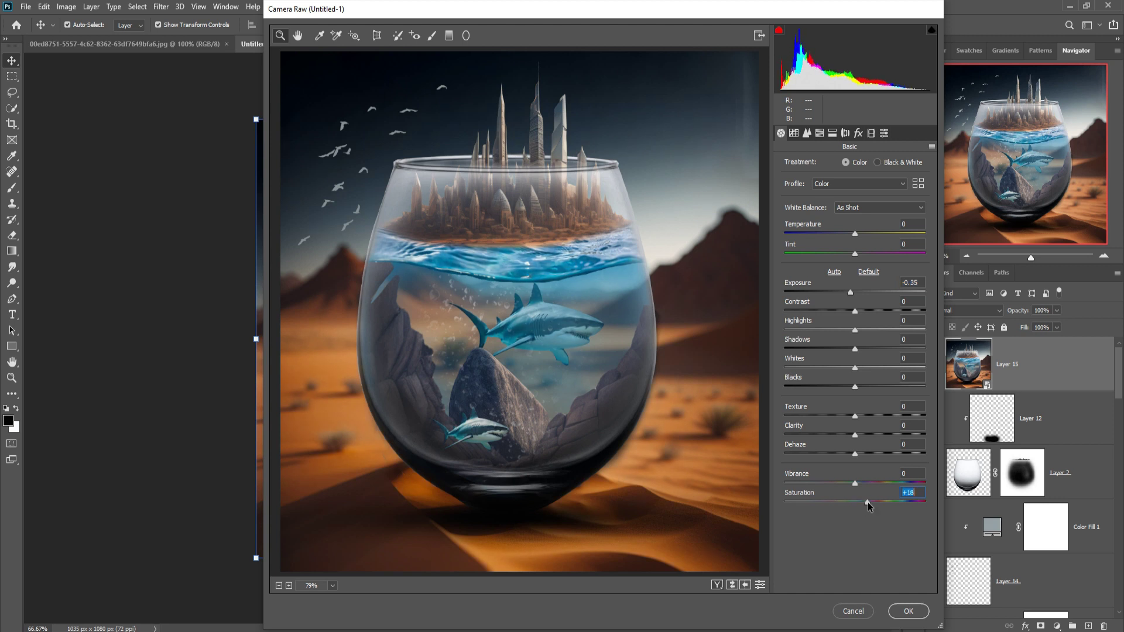
drag(856, 504, 859, 504)
drag(855, 435, 861, 435)
click(794, 134)
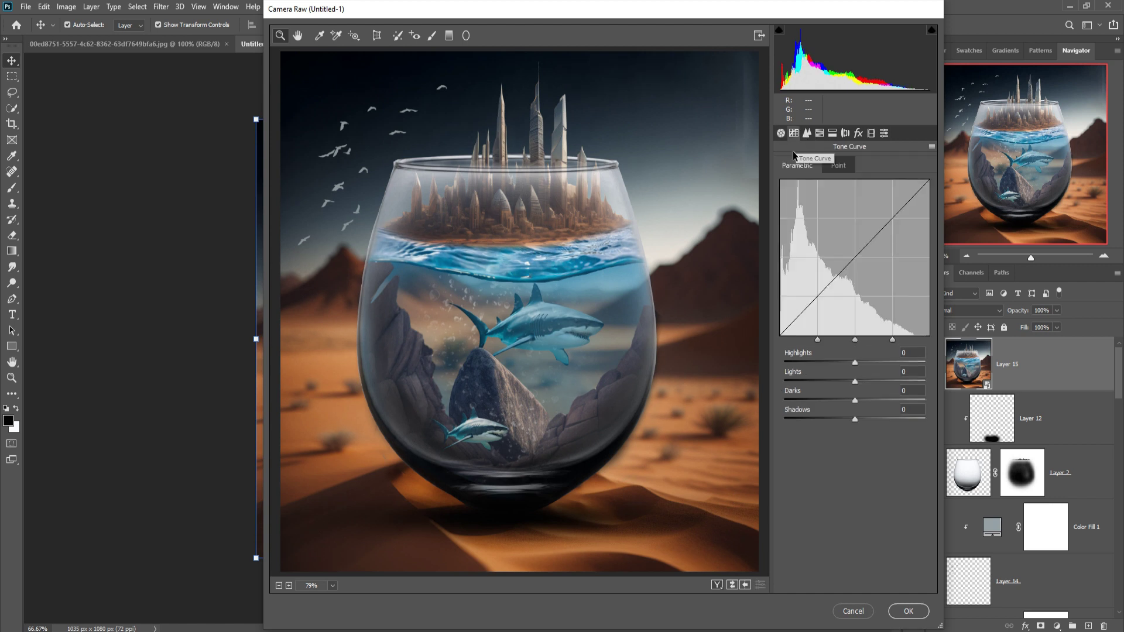
mouse_move(855, 363)
mouse_down()
mouse_move(862, 382)
mouse_move(850, 402)
mouse_move(862, 419)
mouse_up()
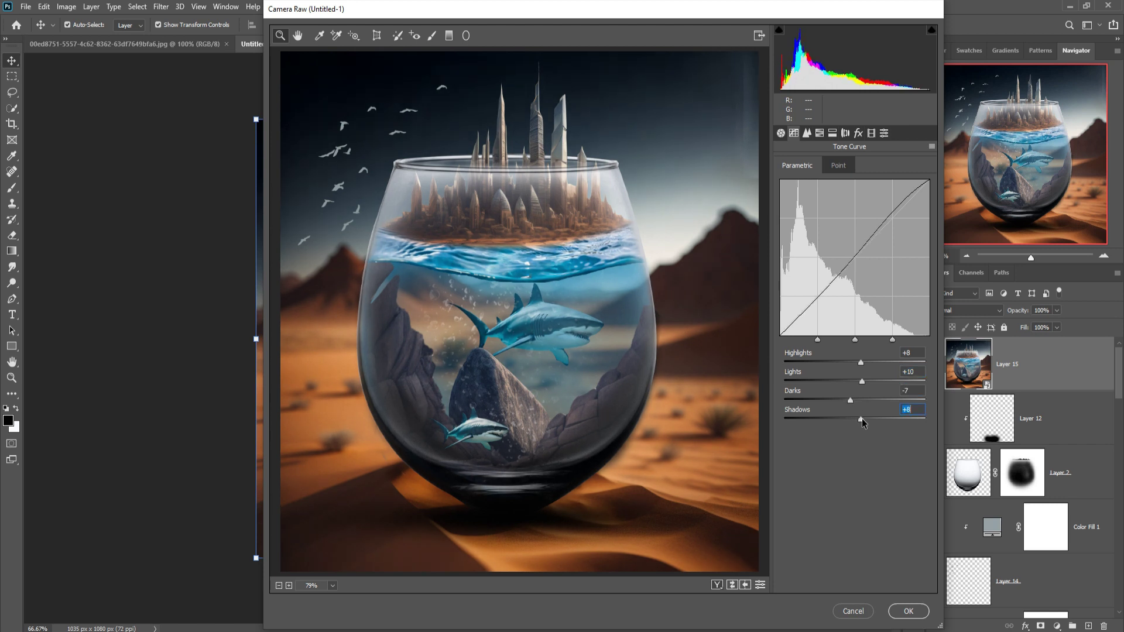
Step: Sharpen the image and add a subtle dark vignette
click(807, 133)
drag(785, 182, 824, 184)
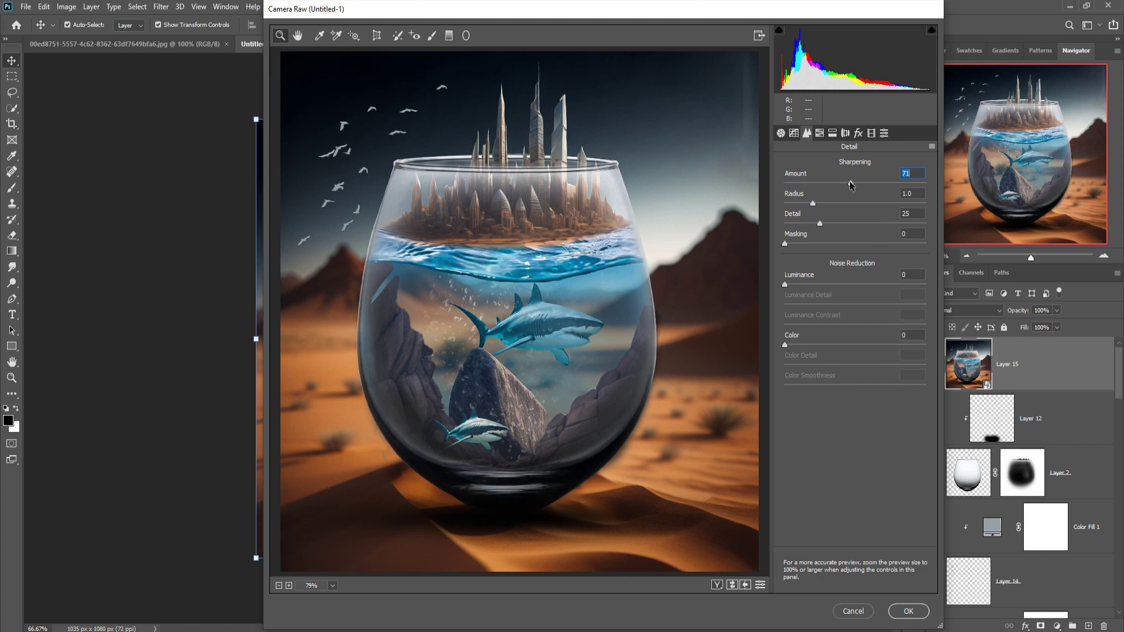
click(858, 133)
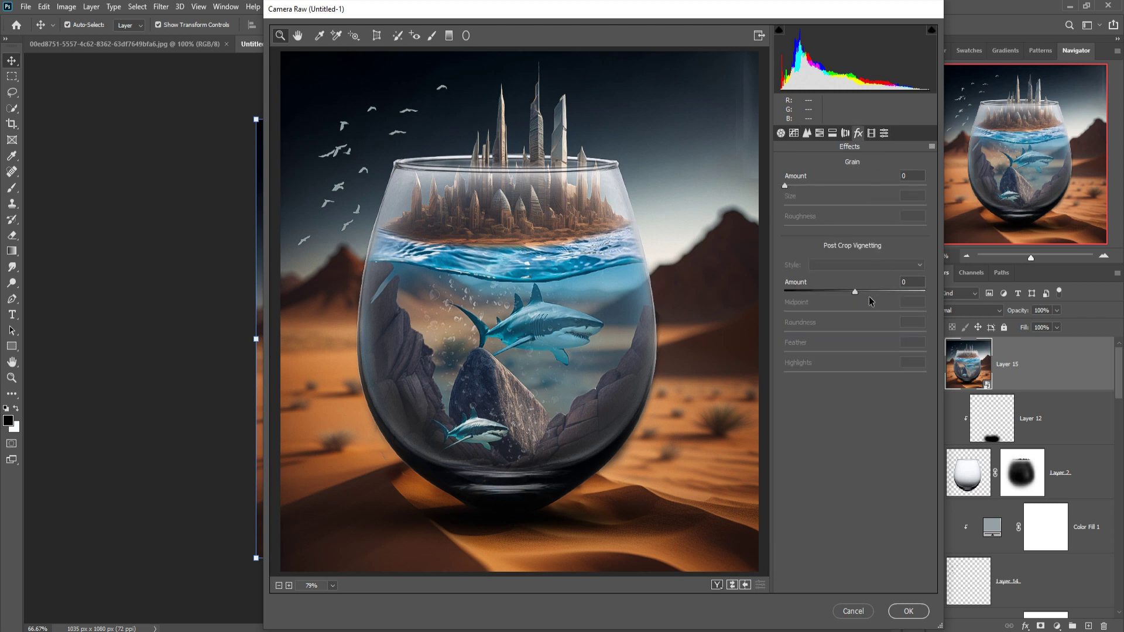
drag(855, 291, 851, 291)
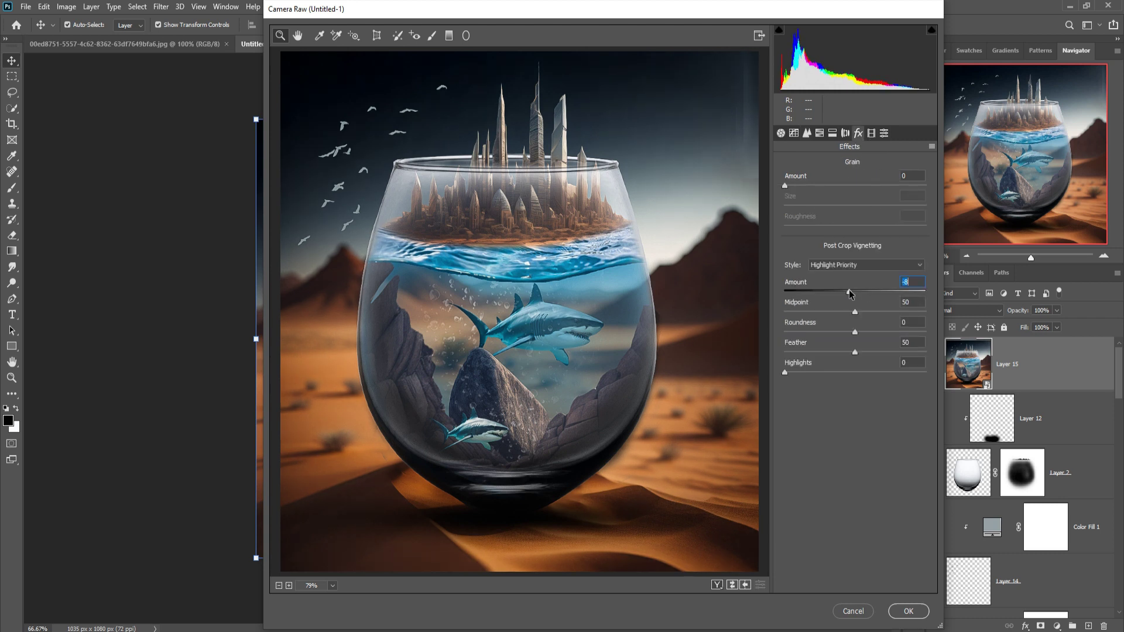
Step: Split-tone with warm hue 50 highlights and blue hue 237 shadows, then apply
click(832, 133)
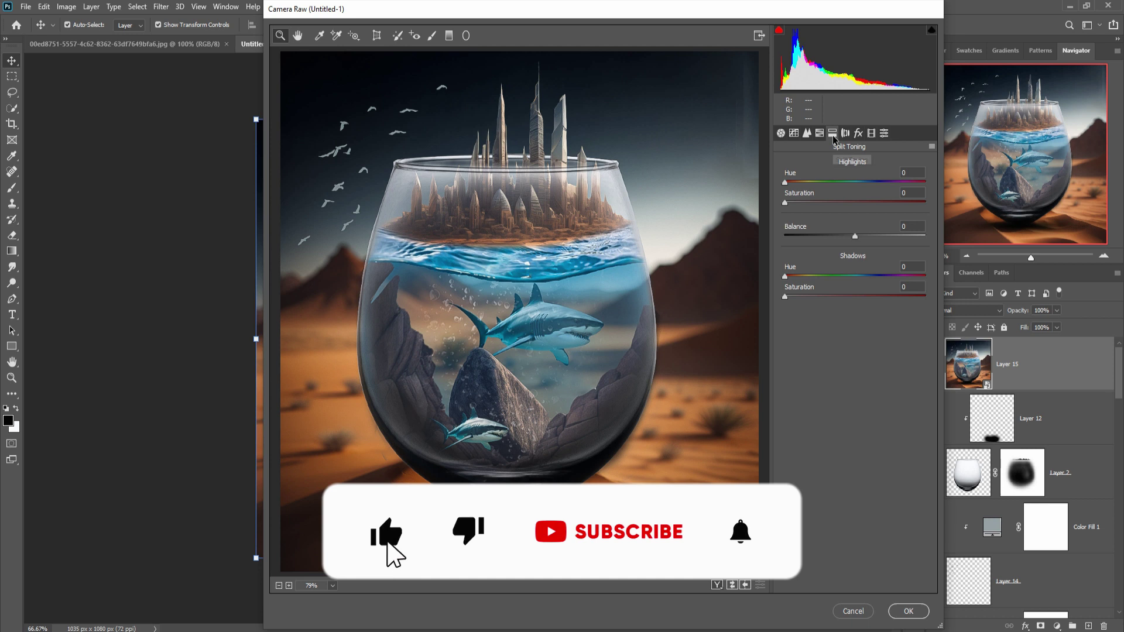
mouse_move(785, 182)
mouse_down()
mouse_move(804, 182)
mouse_move(792, 203)
mouse_up()
click(785, 277)
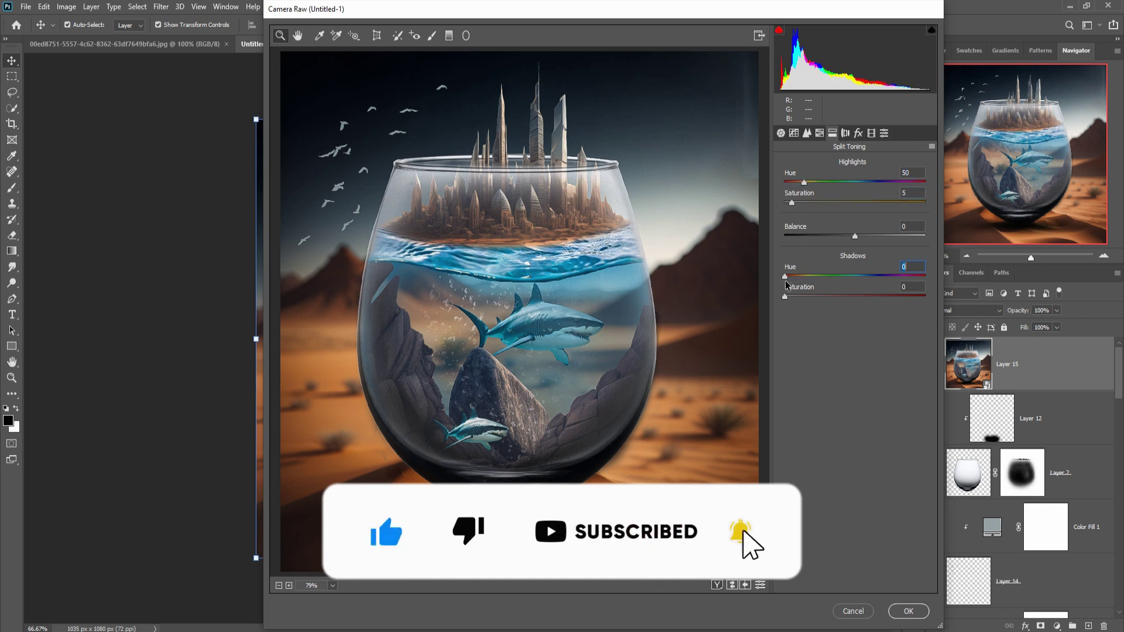
drag(785, 276, 877, 276)
drag(784, 296, 791, 296)
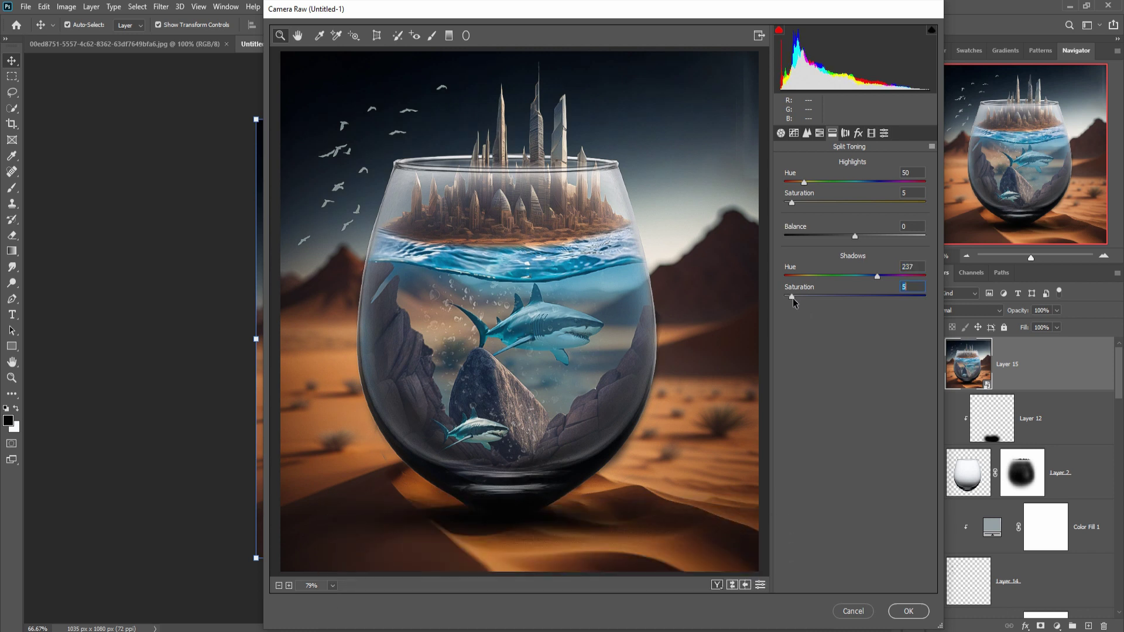
click(909, 612)
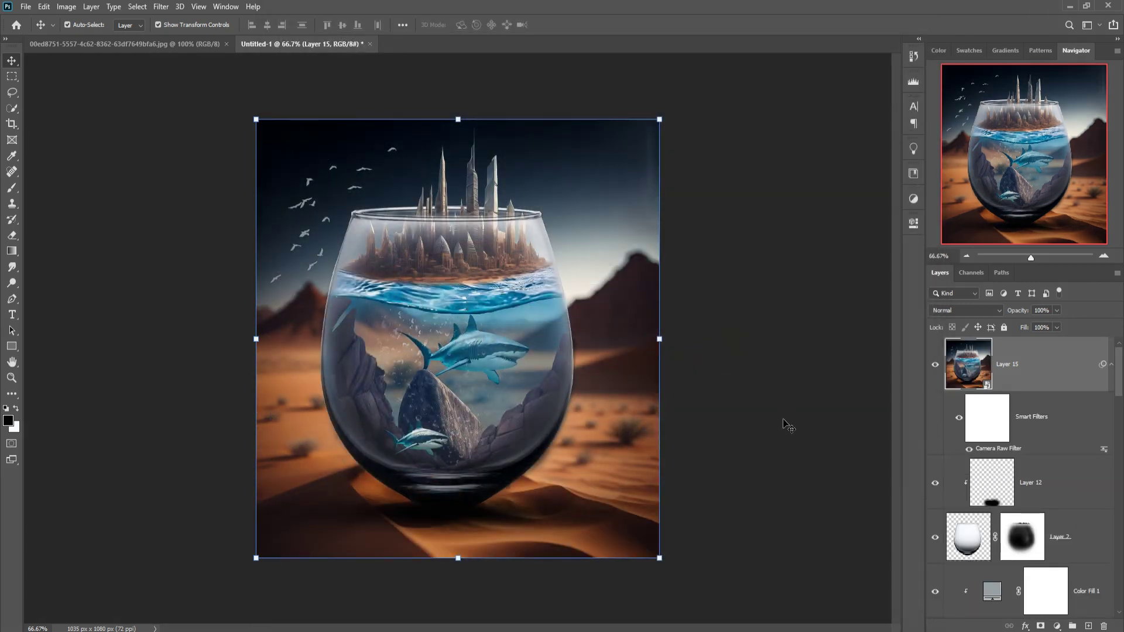